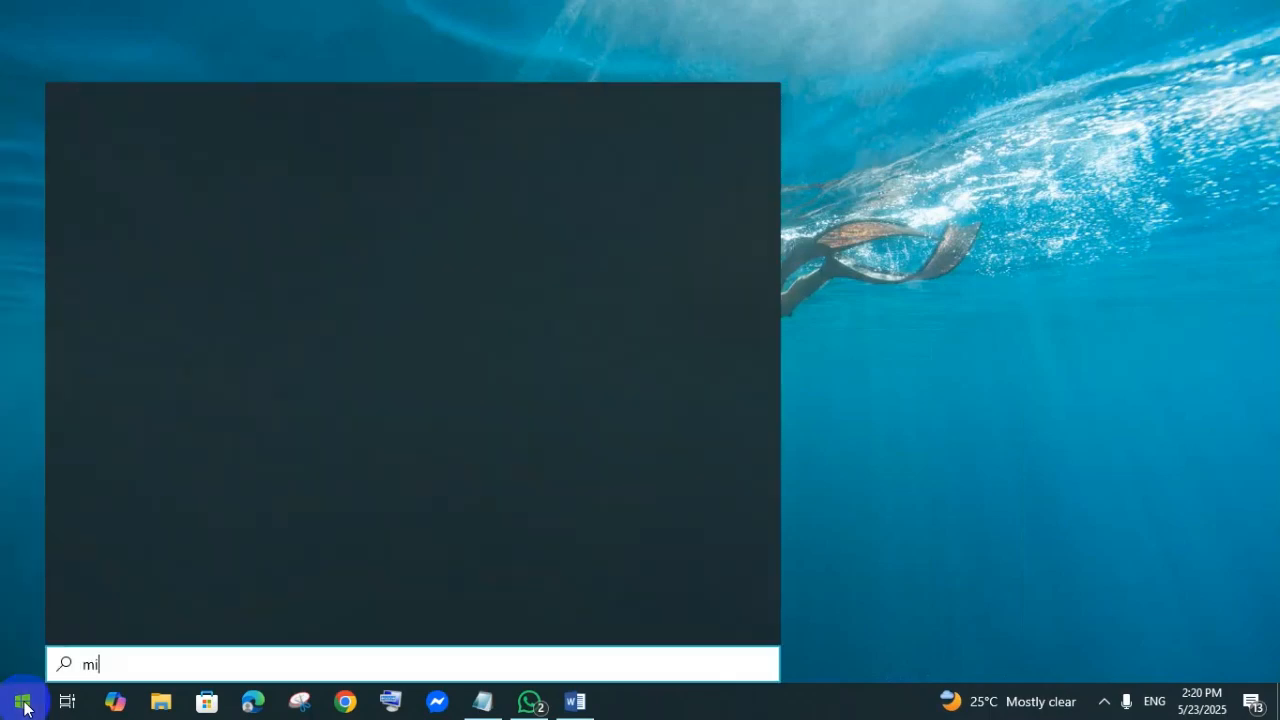
- Launch Word 2013, create a blank document and maximize its window
{"action": "type", "text": "rosoft"}
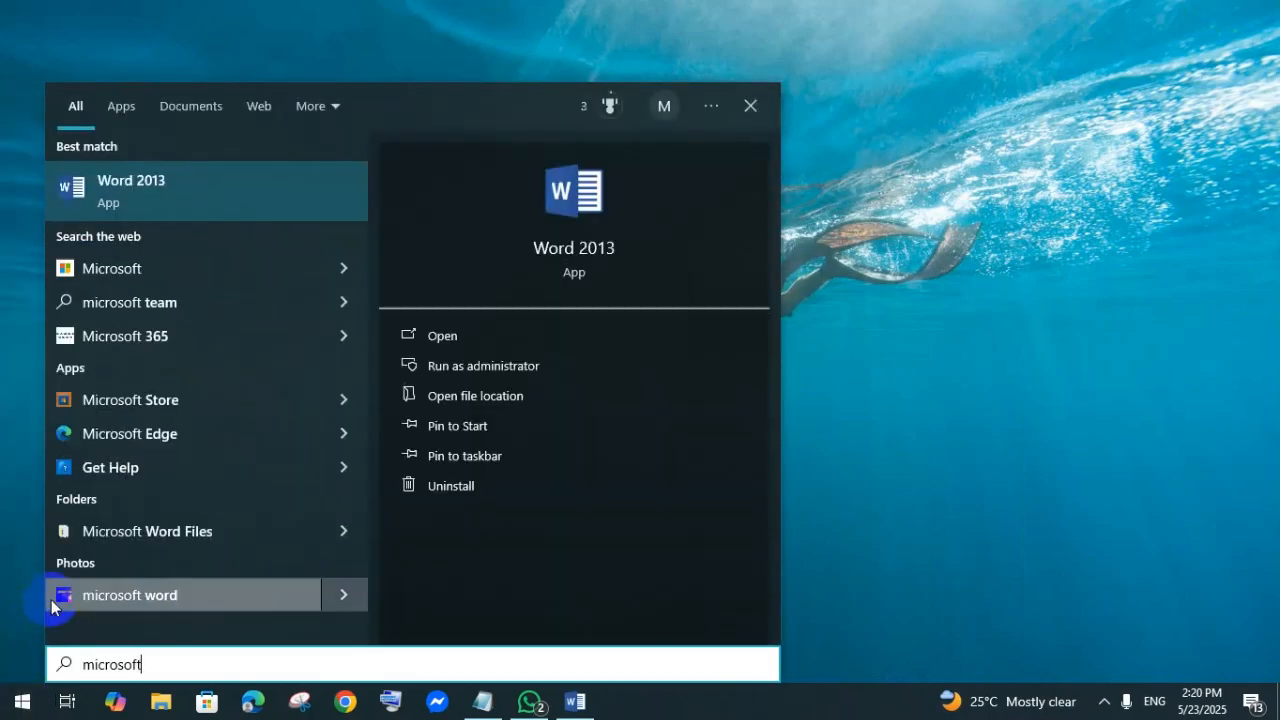
{"action": "left_click", "coordinate": [202, 199]}
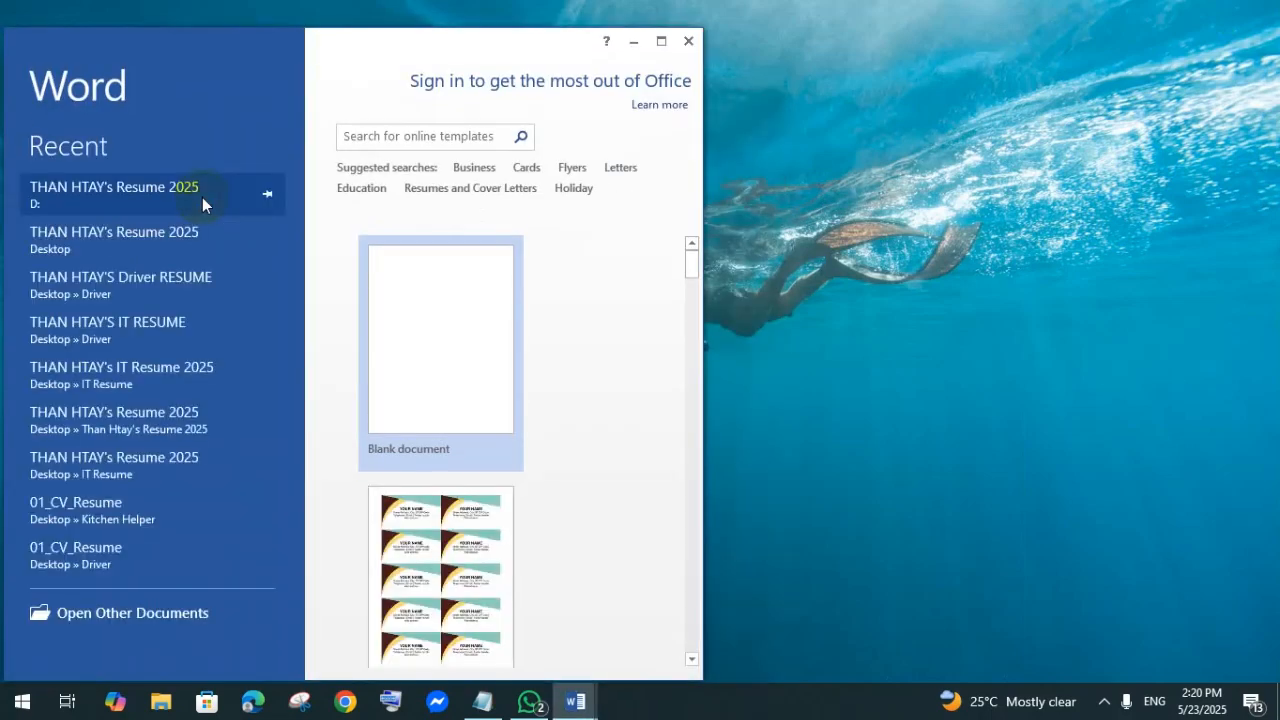
{"action": "left_click", "coordinate": [423, 312]}
{"action": "left_click", "coordinate": [670, 45]}
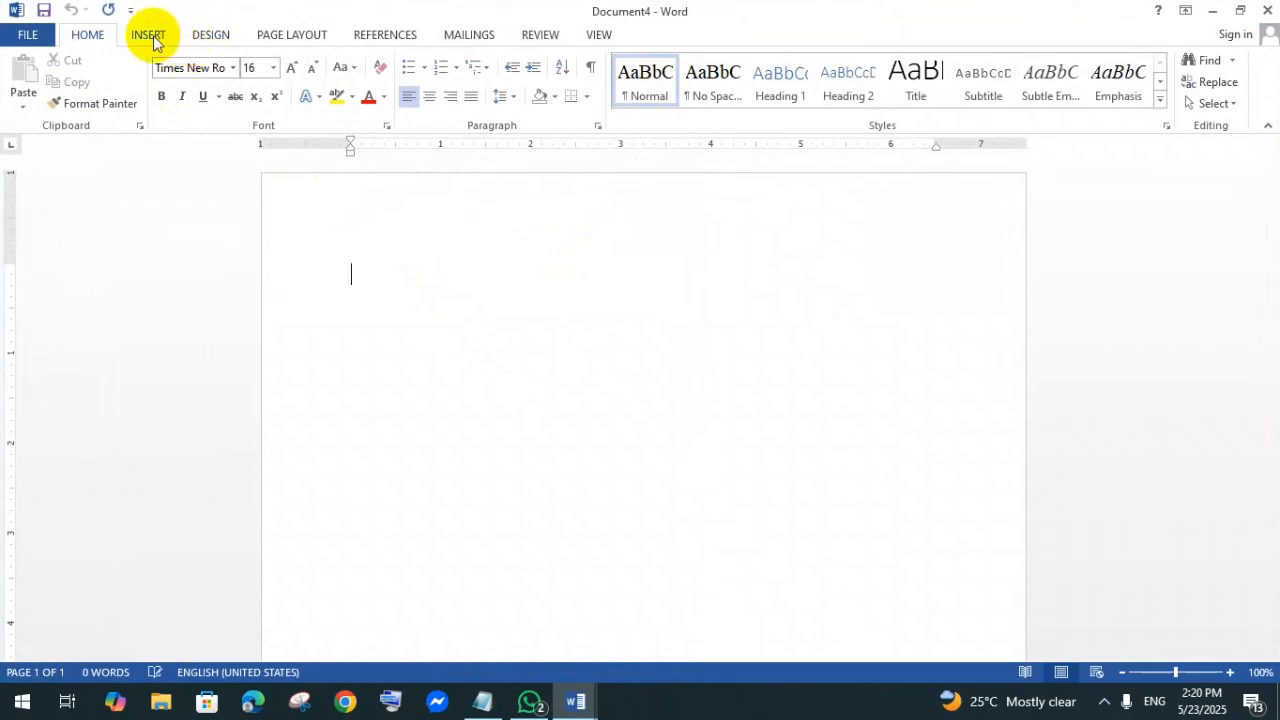
- Fill the blank document with sample paragraphs using the =rand() function
{"action": "left_click", "coordinate": [211, 34]}
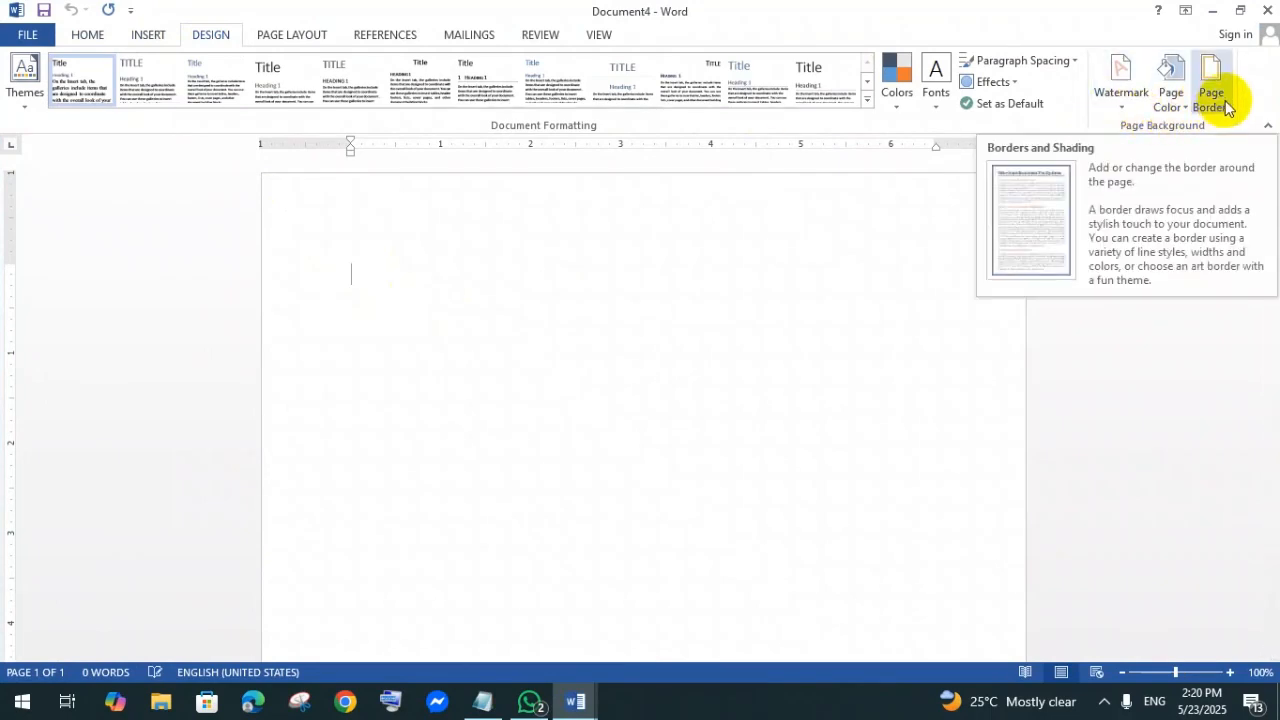
{"action": "left_click", "coordinate": [379, 278]}
{"action": "type", "text": "="}
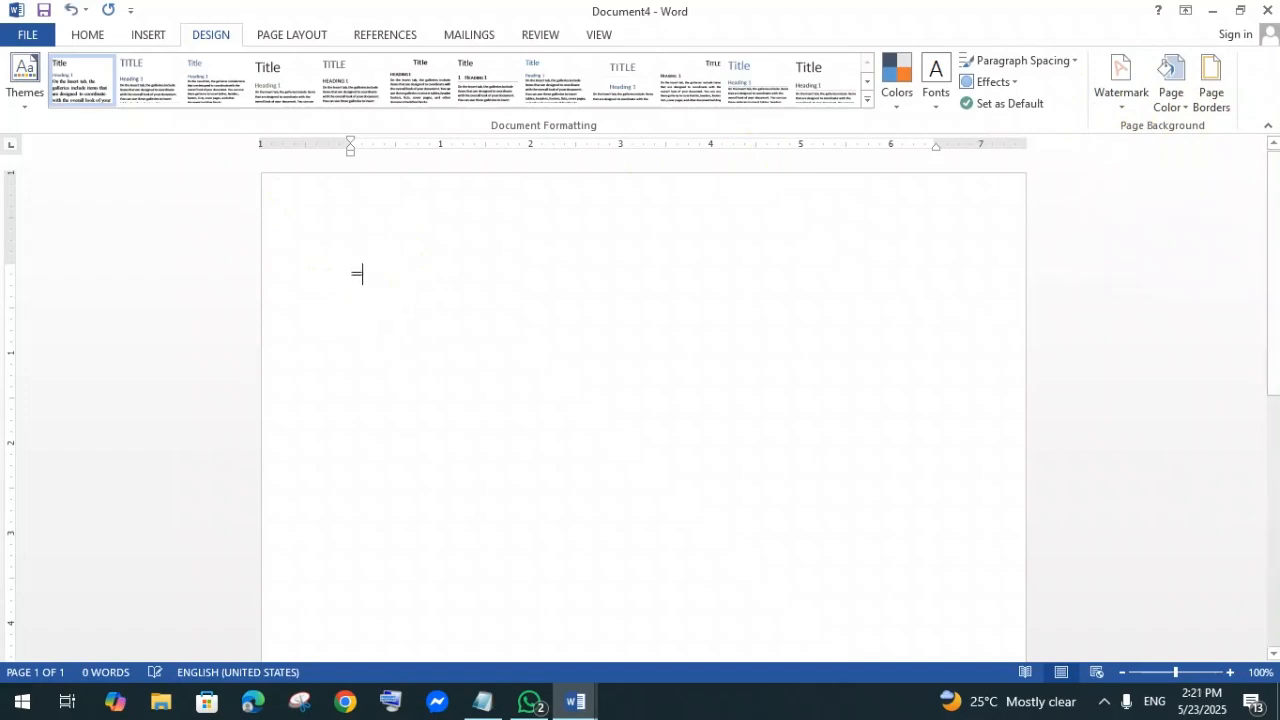
{"action": "type", "text": "rand()"}
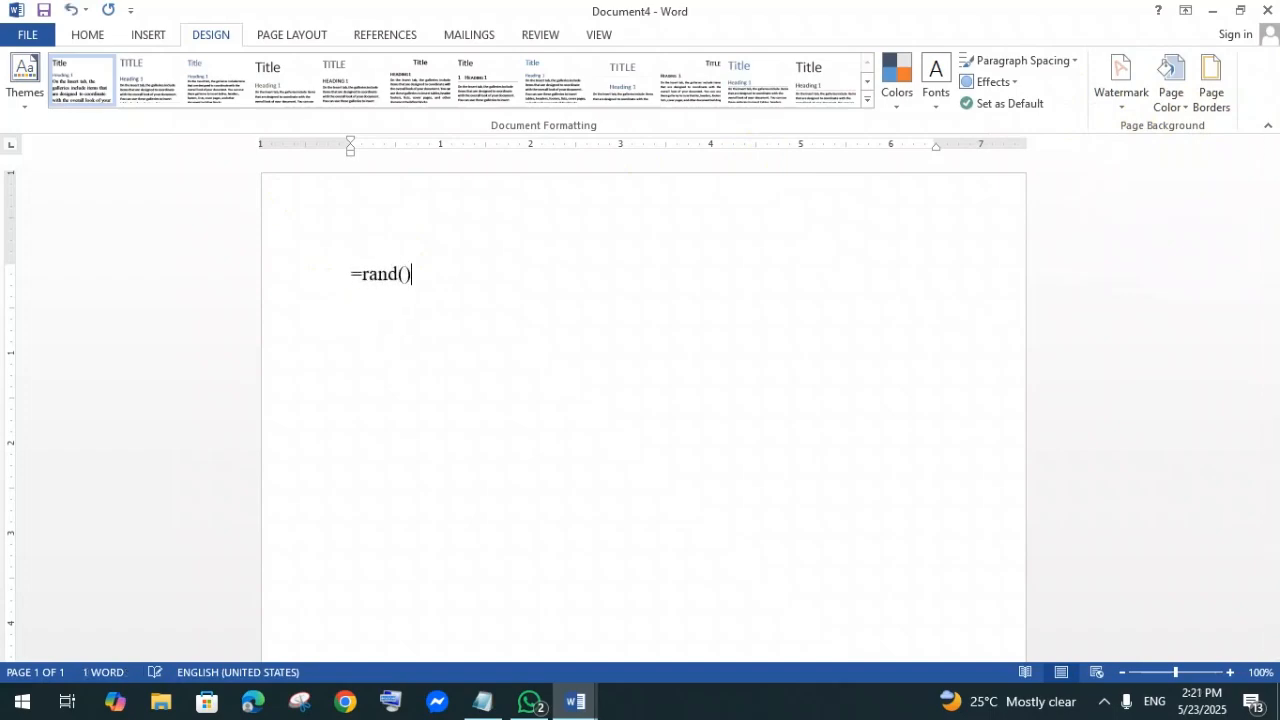
{"action": "key", "text": "Return"}
{"action": "scroll", "coordinate": [443, 223], "scroll_direction": "up", "scroll_amount": 3}
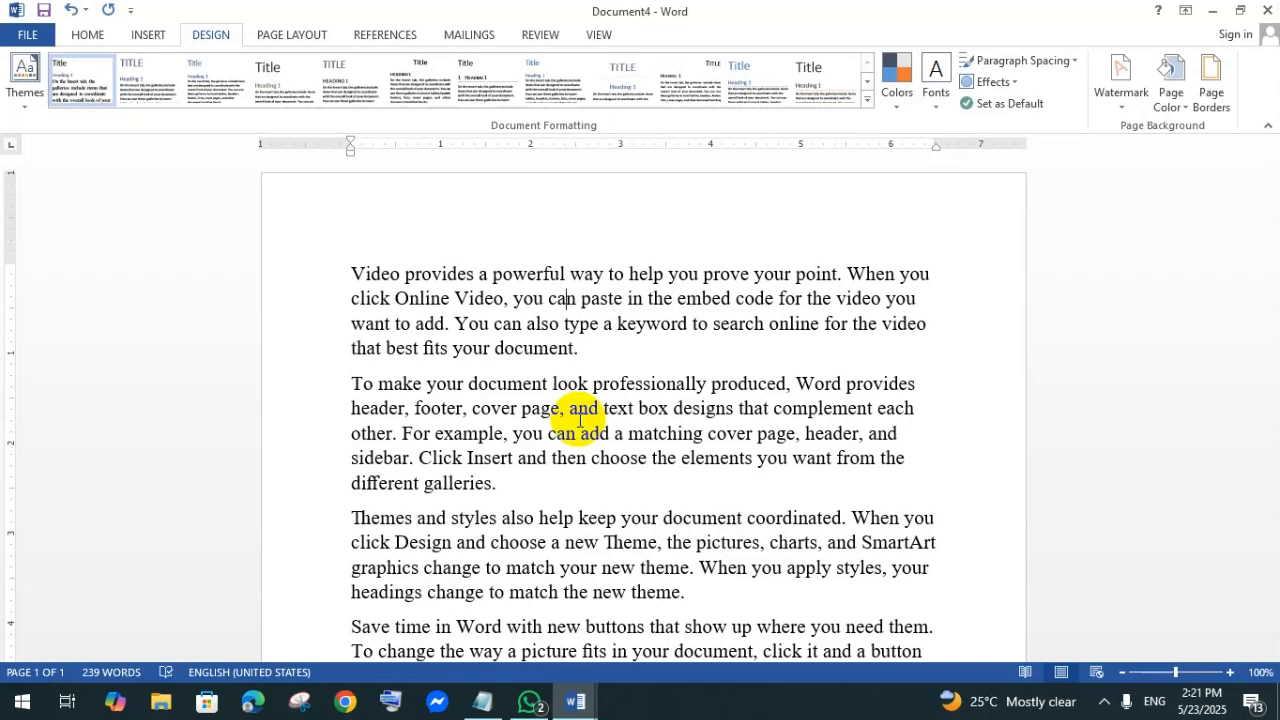
- Apply the built-in CONFIDENTIAL 1 diagonal watermark to the document
{"action": "left_click", "coordinate": [533, 383]}
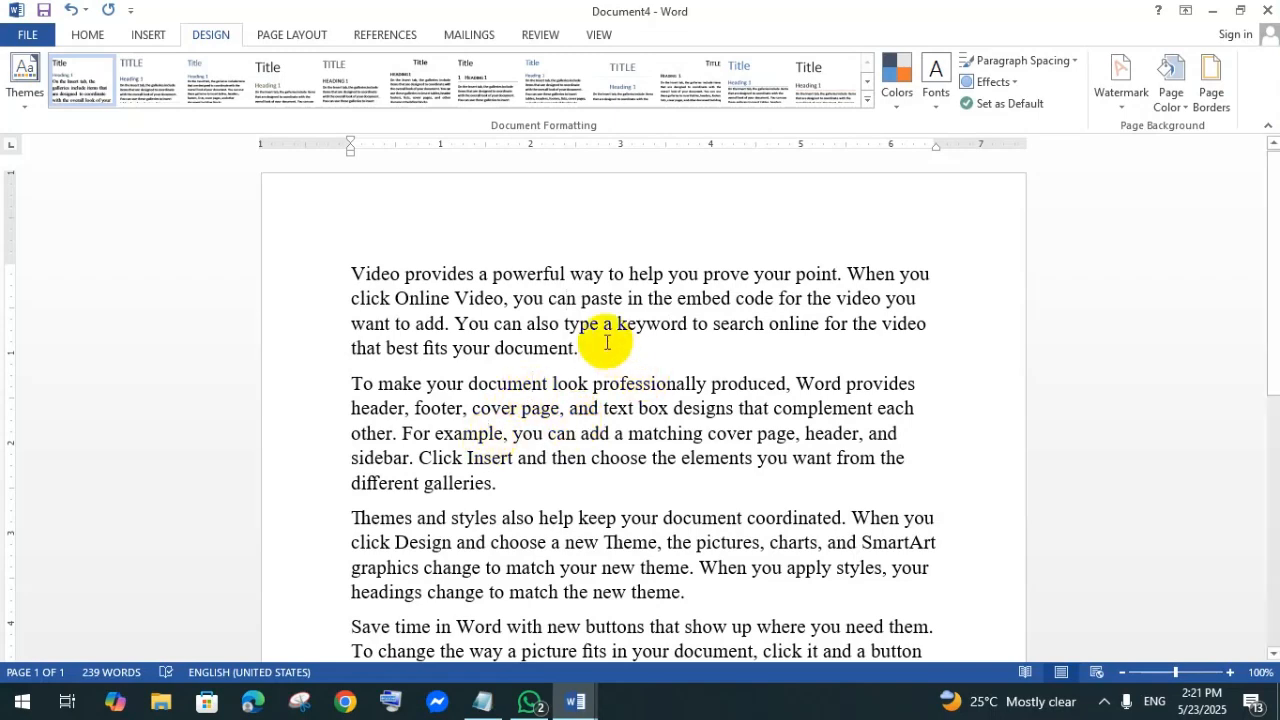
{"action": "left_click", "coordinate": [1121, 112]}
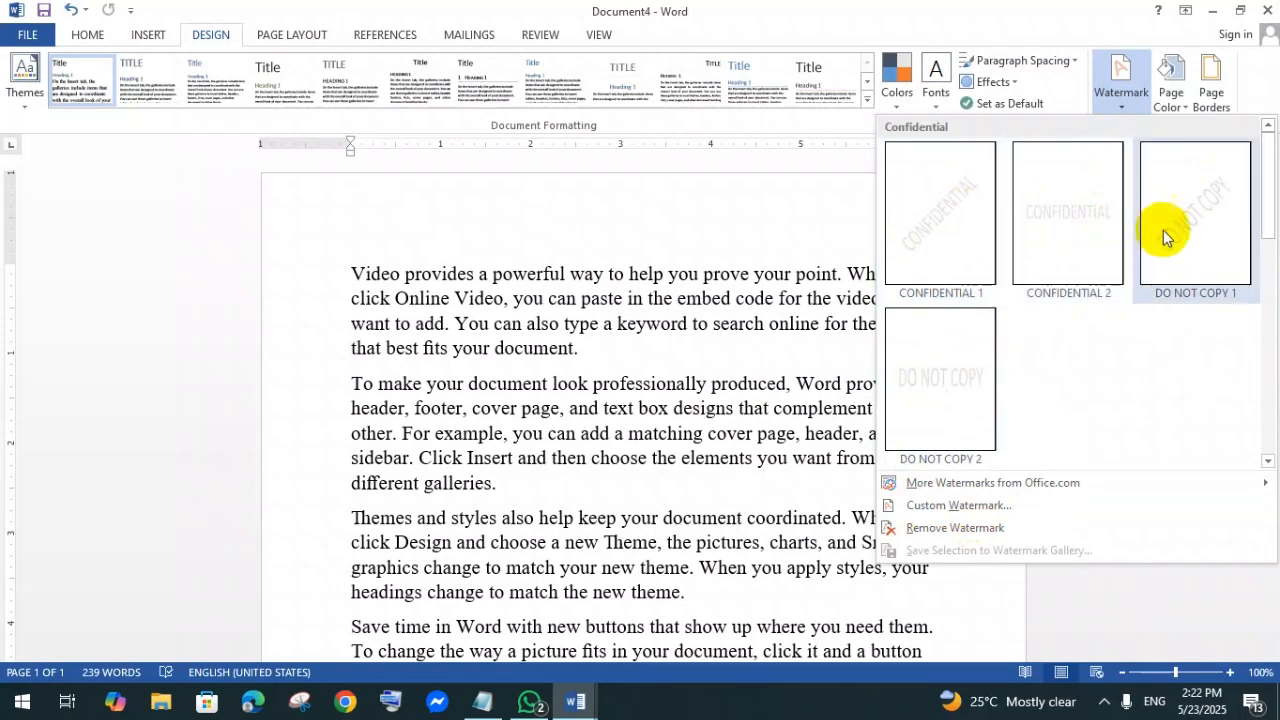
{"action": "left_click", "coordinate": [942, 232]}
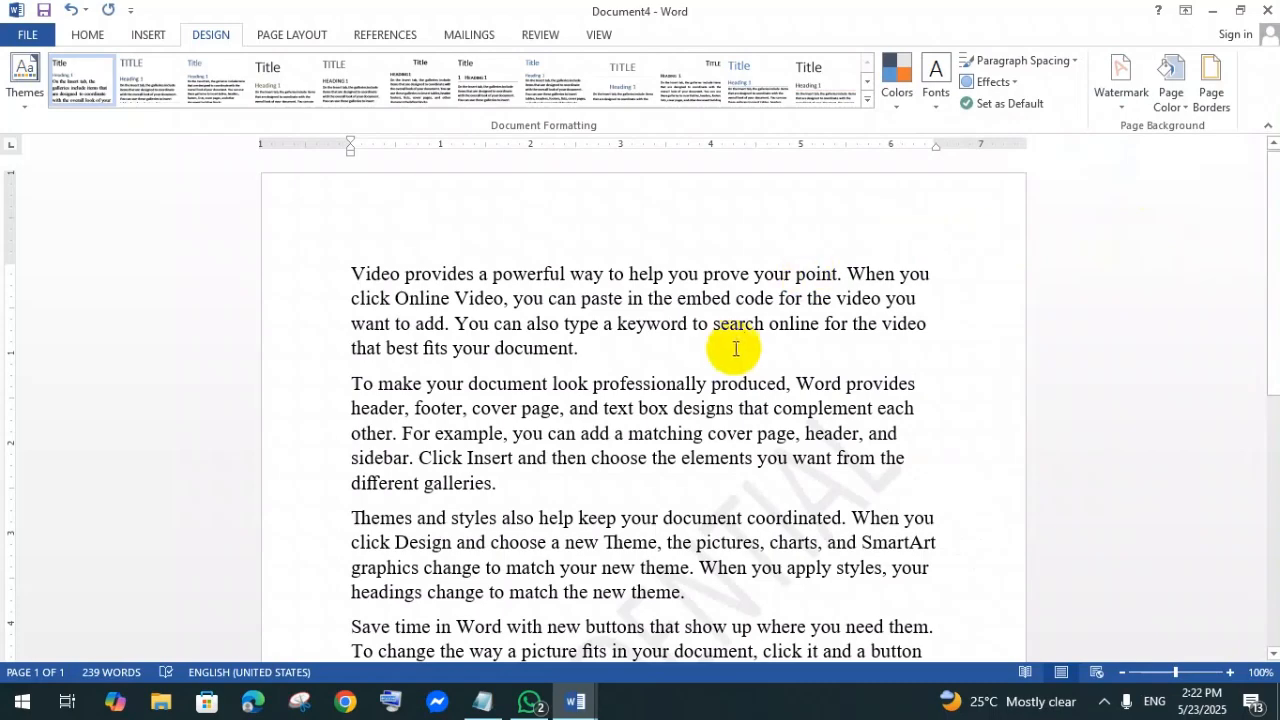
{"action": "scroll", "coordinate": [725, 360], "scroll_direction": "down", "scroll_amount": 3}
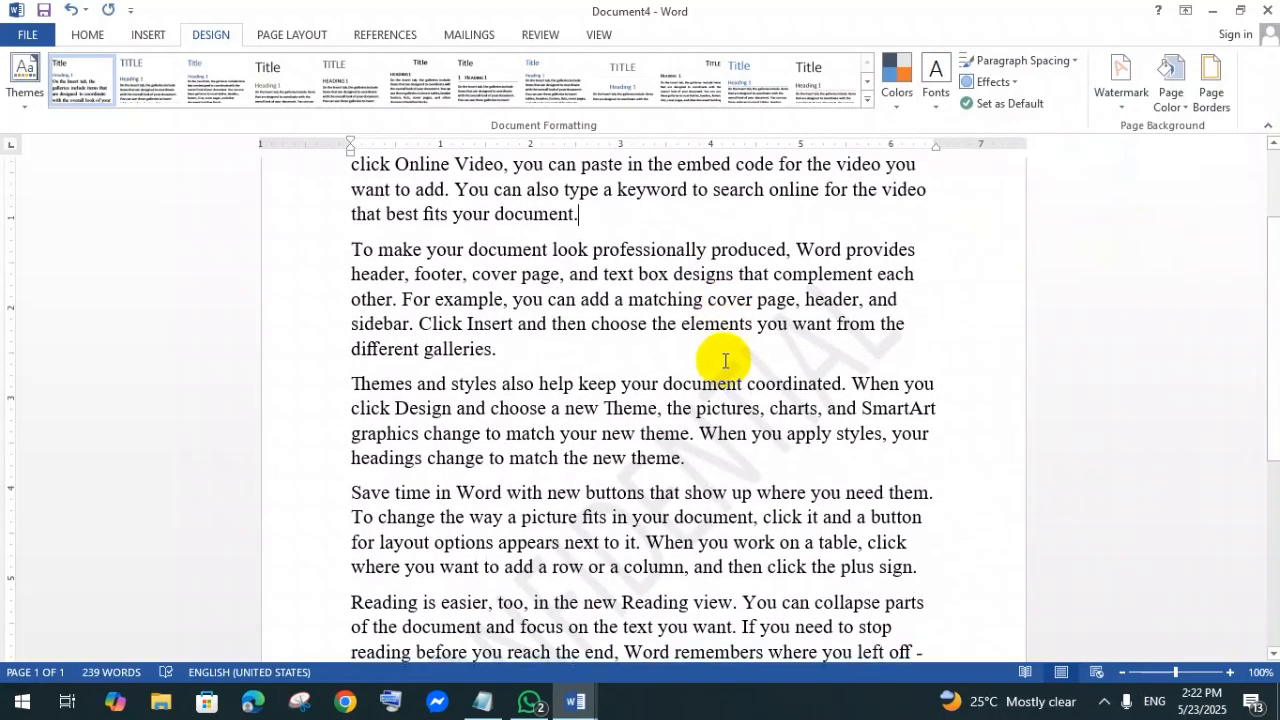
{"action": "left_click", "coordinate": [792, 312]}
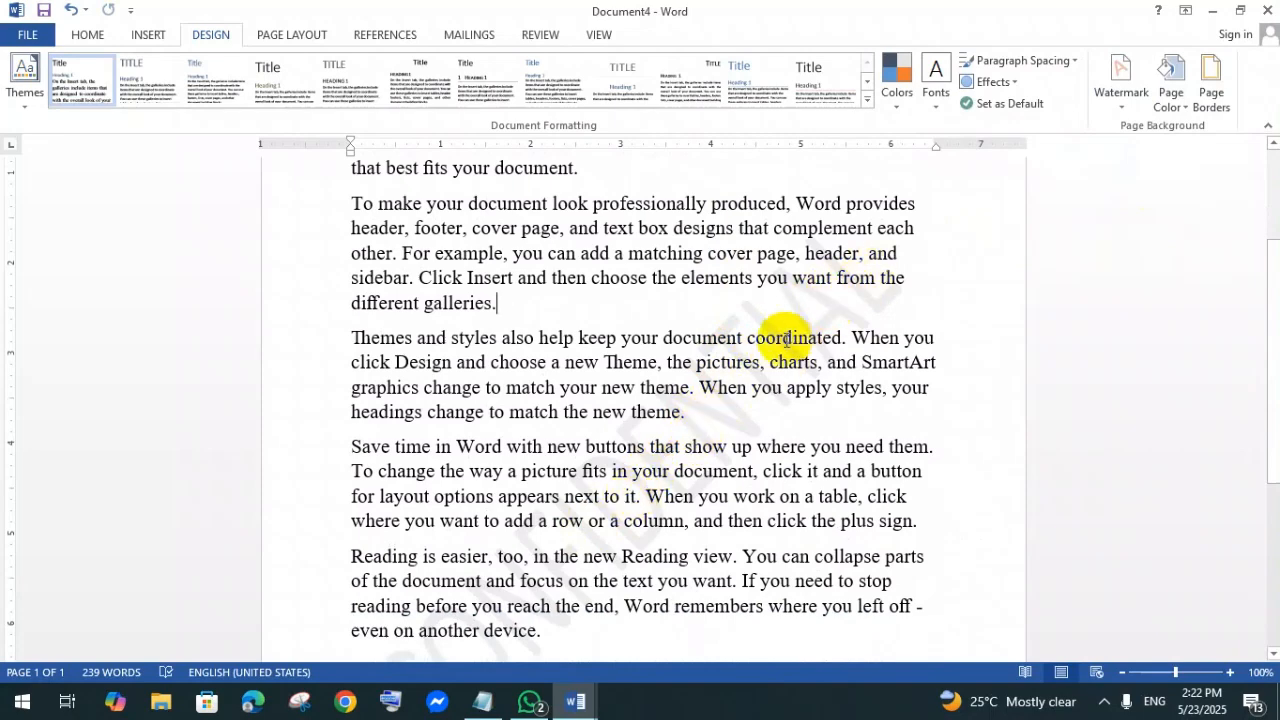
- Add empty lines below the last paragraph and insert a page break to start a second page
{"action": "scroll", "coordinate": [700, 340], "scroll_direction": "down", "scroll_amount": 5}
{"action": "left_click", "coordinate": [637, 460]}
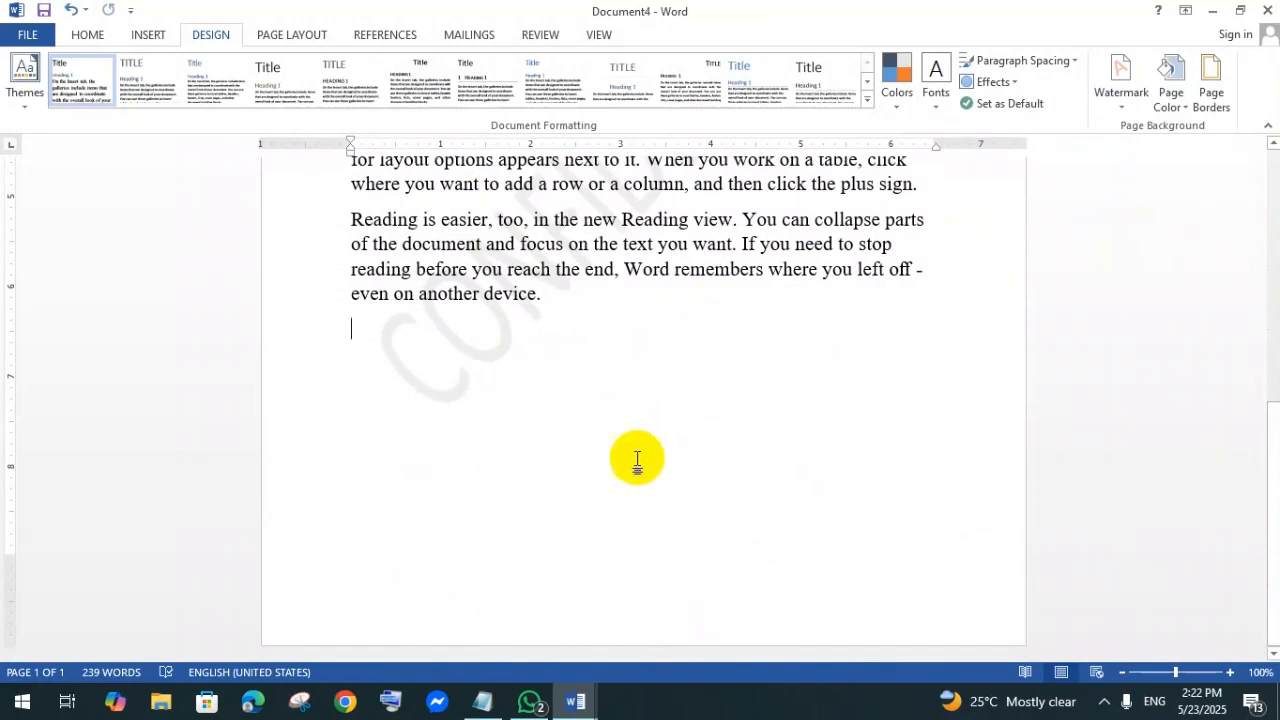
{"action": "key", "text": "Return"}
{"action": "key", "text": "Return"}
{"action": "key", "text": "Return"}
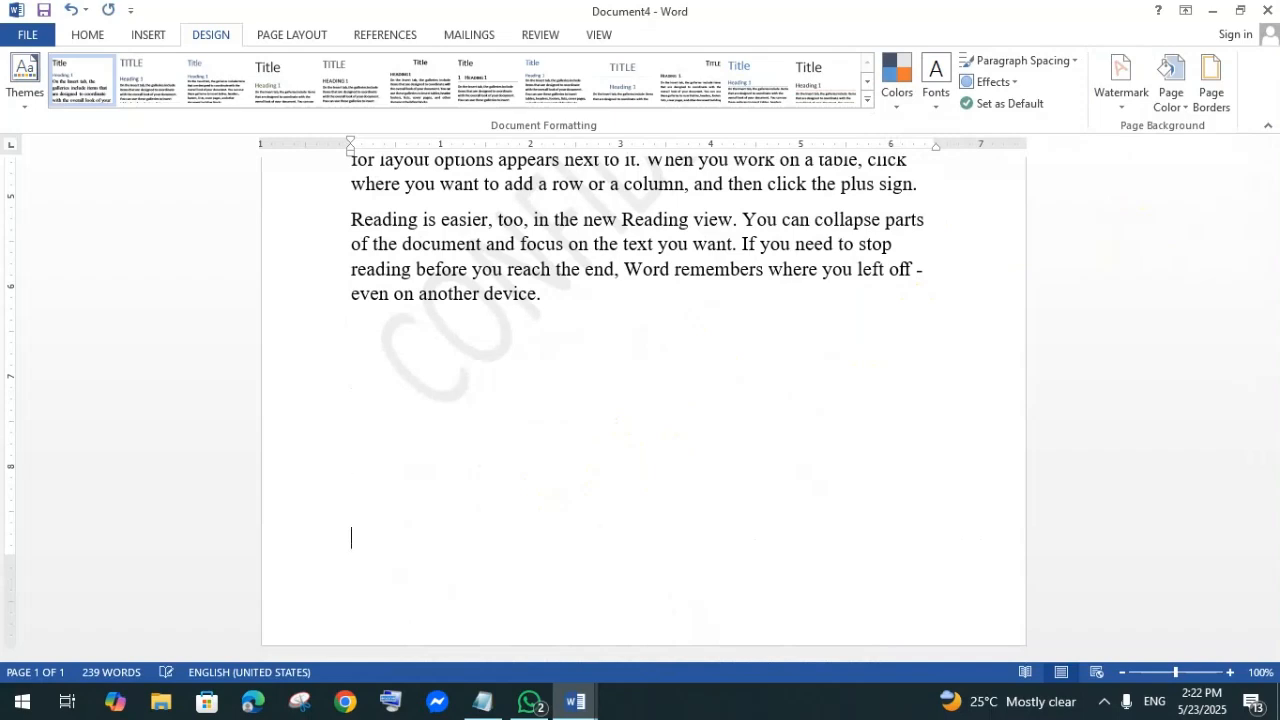
{"action": "key", "text": "ctrl+Return"}
- Examine how the watermark appears across the first and second pages
{"action": "scroll", "coordinate": [688, 380], "scroll_direction": "down", "scroll_amount": 5}
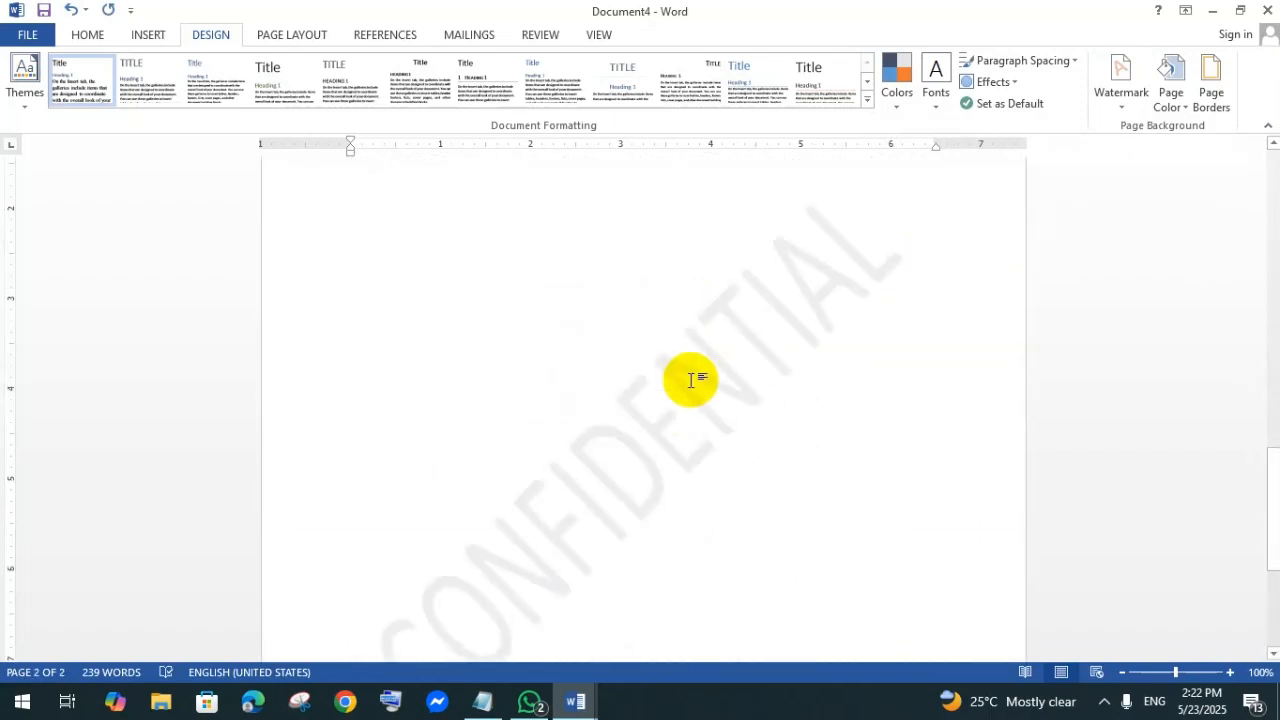
{"action": "scroll", "coordinate": [644, 428], "scroll_direction": "down", "scroll_amount": 3}
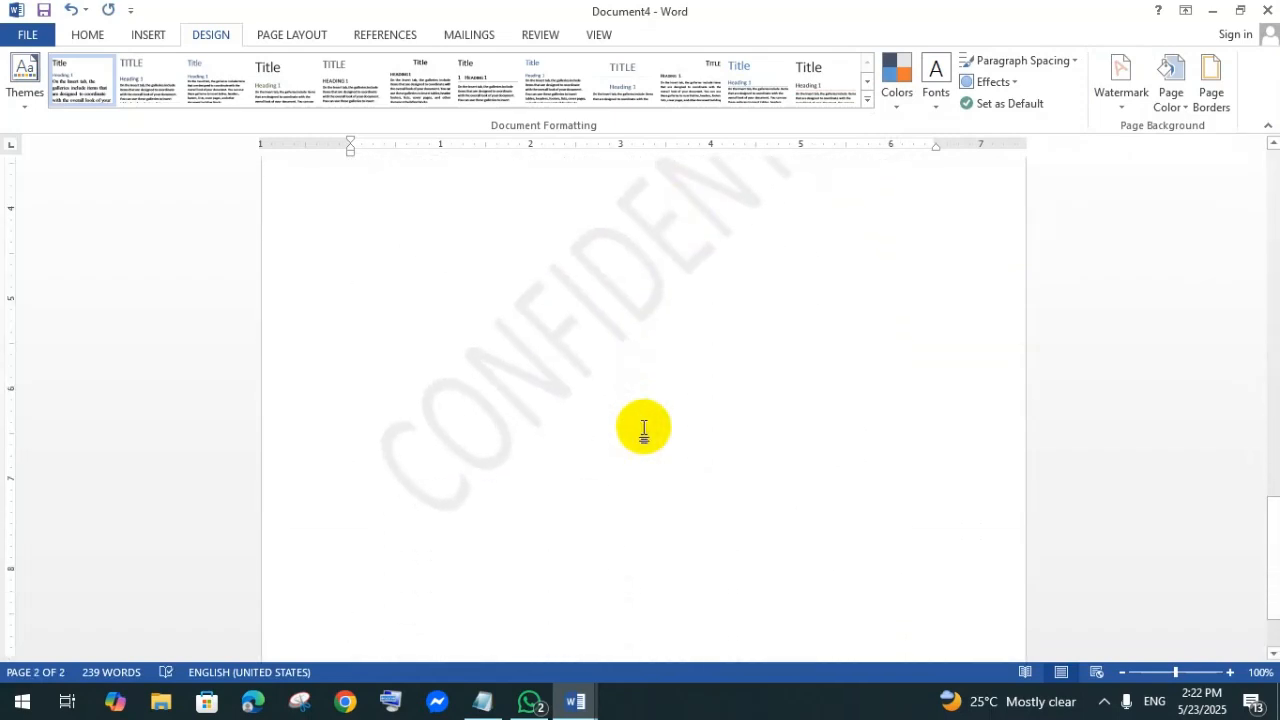
{"action": "scroll", "coordinate": [663, 323], "scroll_direction": "up", "scroll_amount": 3}
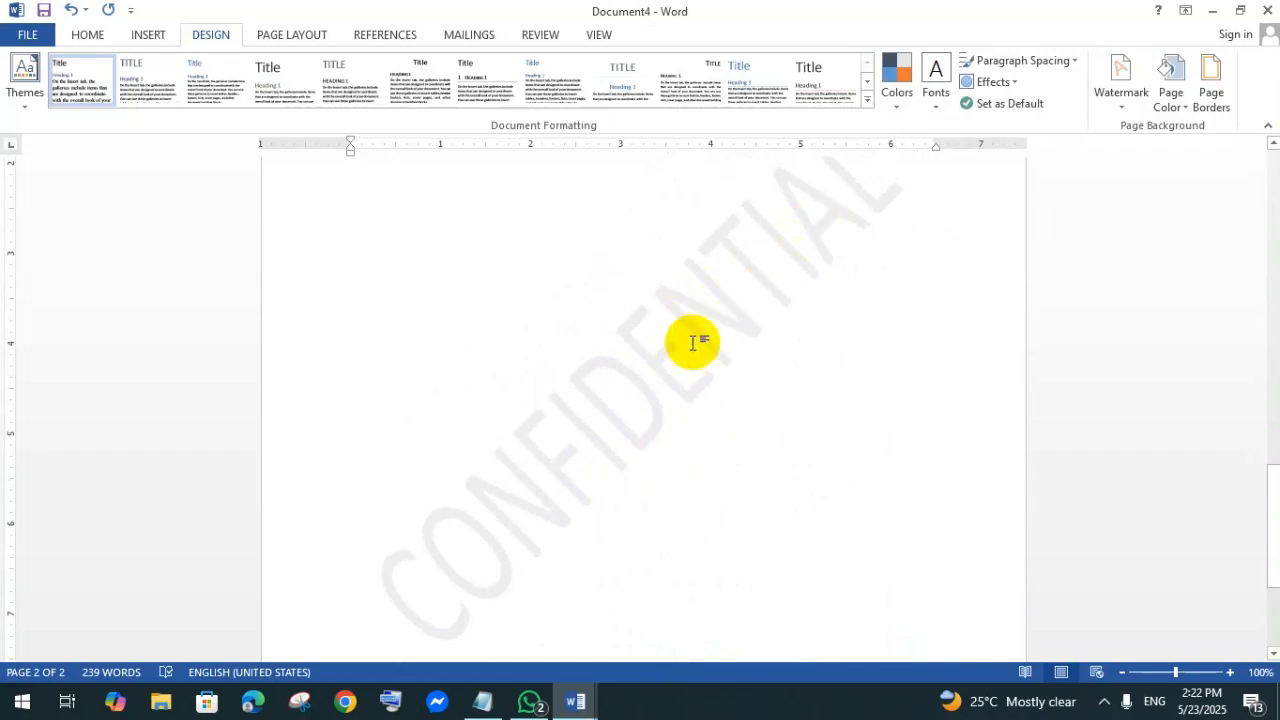
{"action": "scroll", "coordinate": [706, 346], "scroll_direction": "down", "scroll_amount": 5}
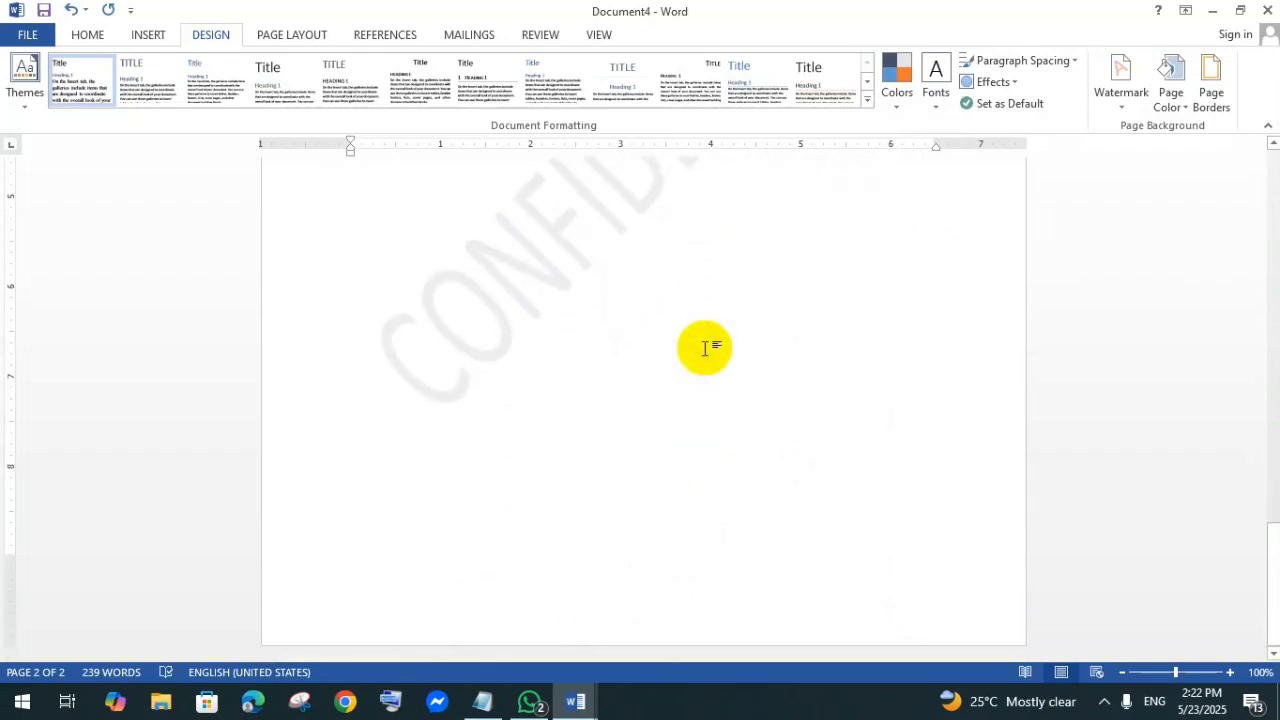
{"action": "scroll", "coordinate": [705, 348], "scroll_direction": "up", "scroll_amount": 15}
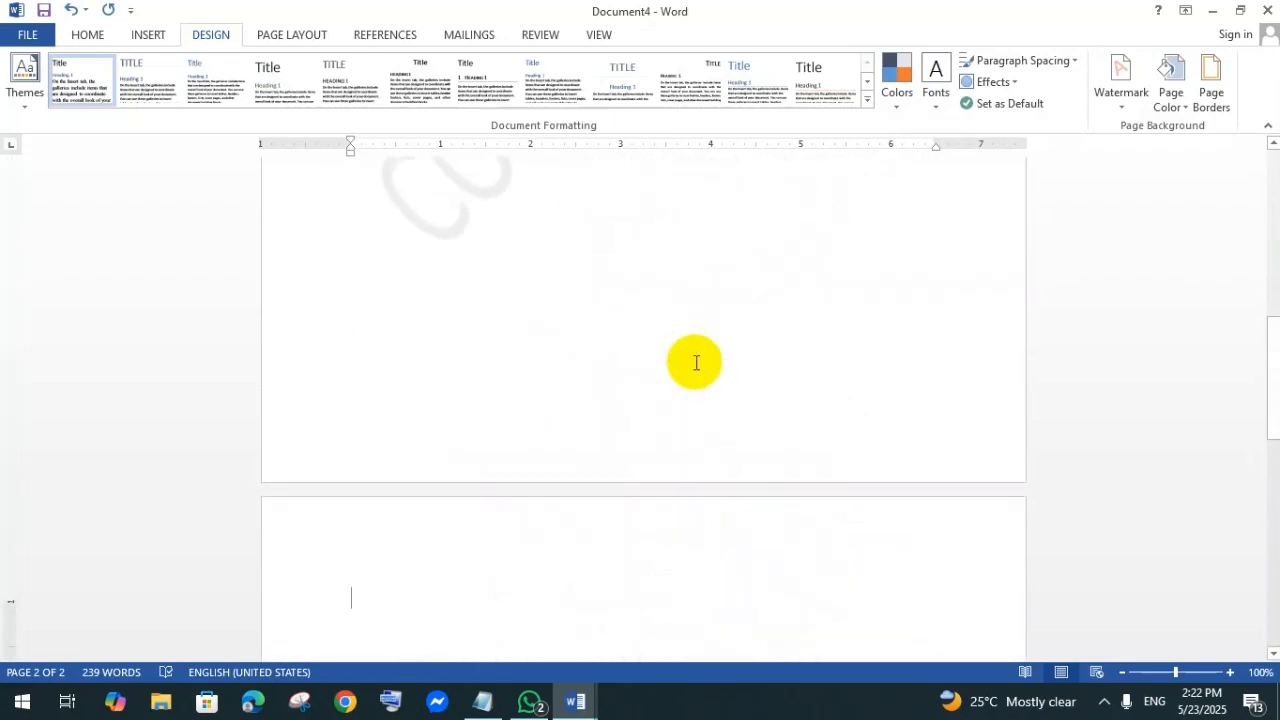
{"action": "scroll", "coordinate": [696, 362], "scroll_direction": "up", "scroll_amount": 6}
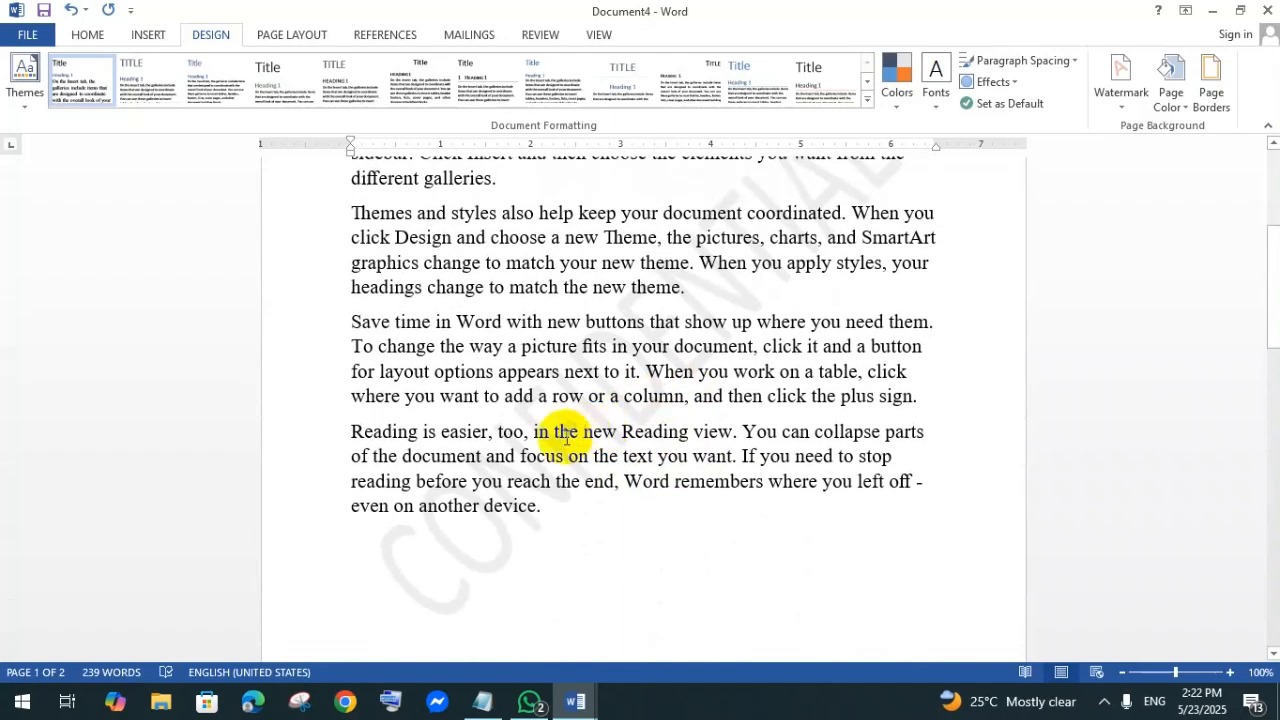
{"action": "scroll", "coordinate": [525, 385], "scroll_direction": "up", "scroll_amount": 2}
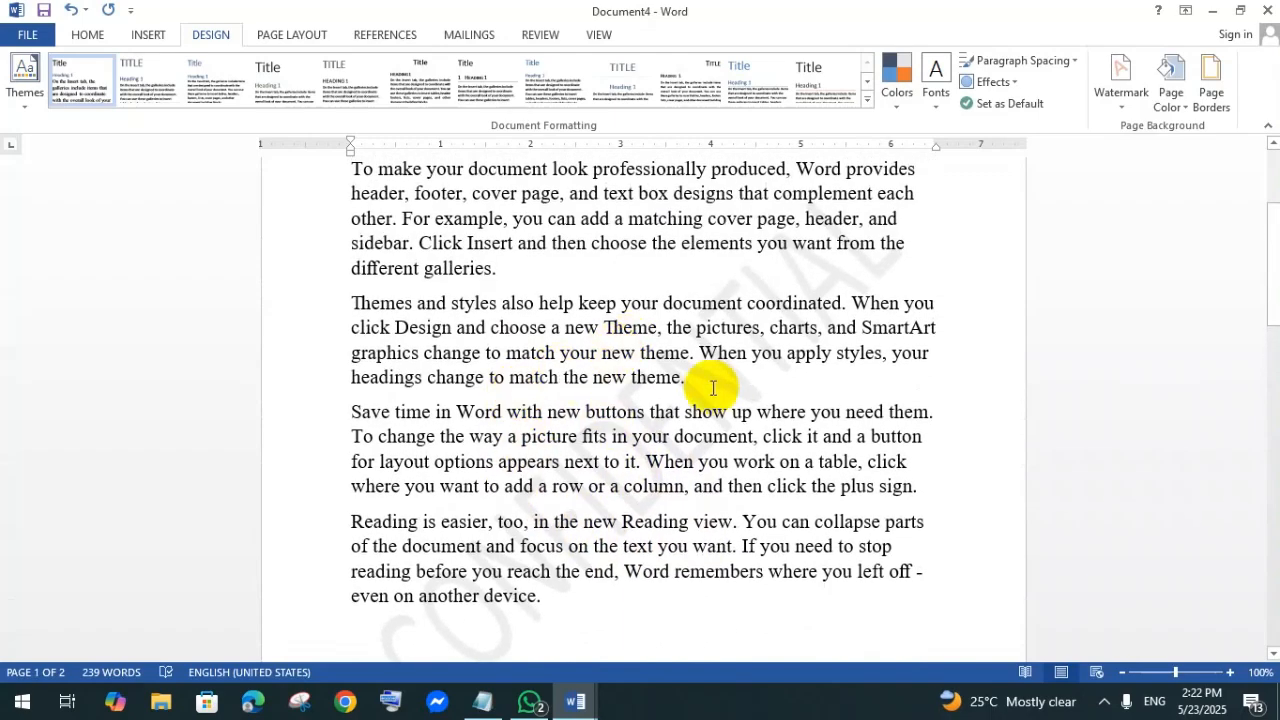
{"action": "scroll", "coordinate": [778, 338], "scroll_direction": "up", "scroll_amount": 3}
{"action": "scroll", "coordinate": [779, 340], "scroll_direction": "down", "scroll_amount": 15}
- Open the custom watermark settings from the second page and choose a text watermark
{"action": "left_click", "coordinate": [395, 343]}
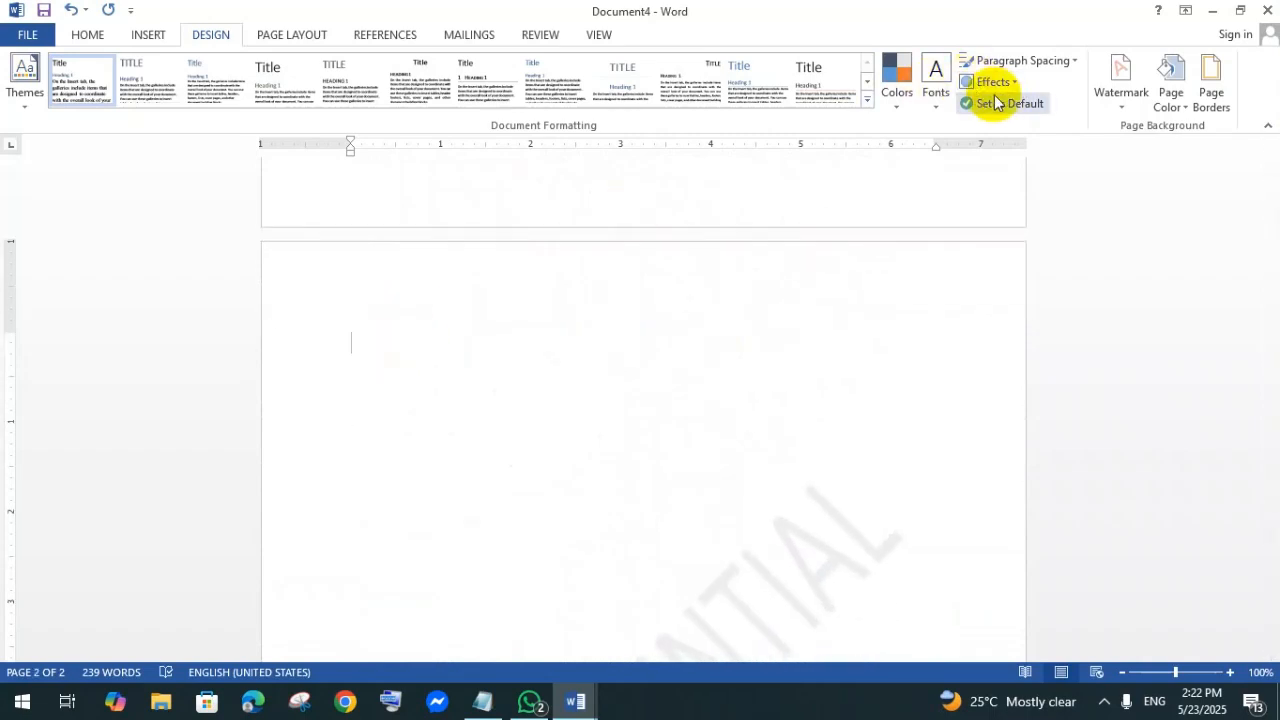
{"action": "left_click", "coordinate": [1119, 108]}
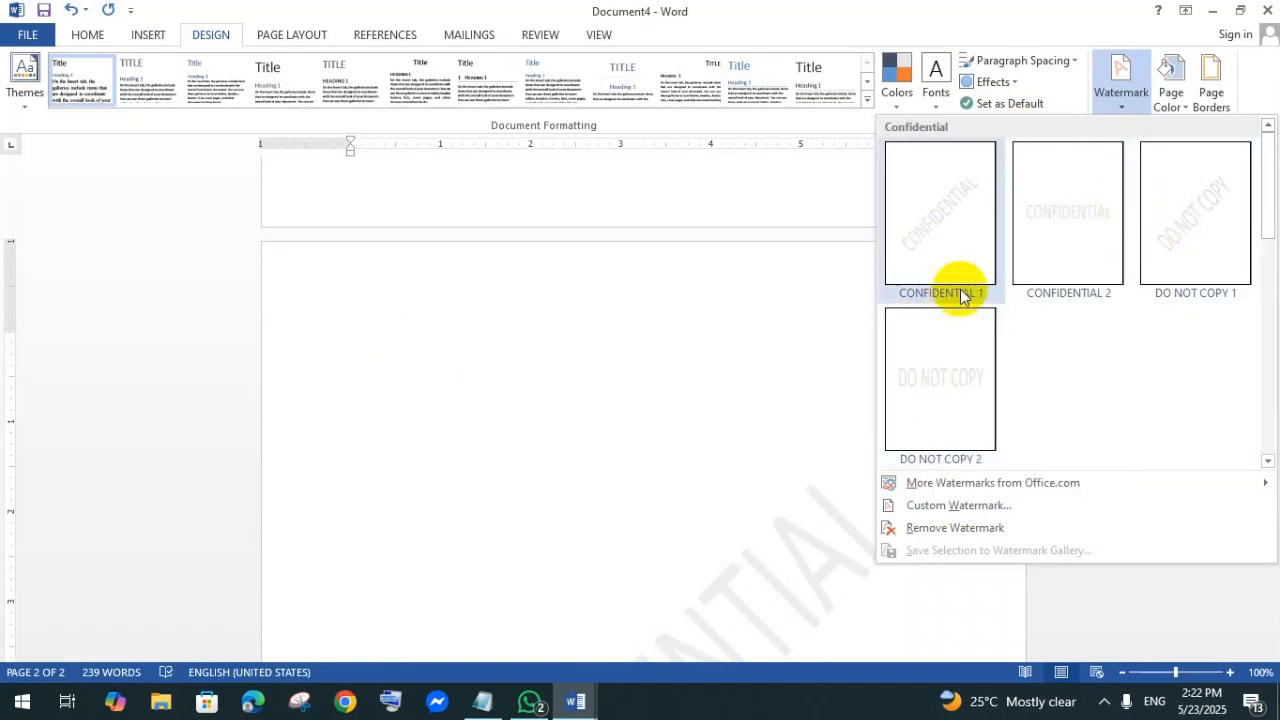
{"action": "left_click", "coordinate": [971, 511]}
{"action": "left_click_drag", "start_coordinate": [378, 210], "coordinate": [990, 176]}
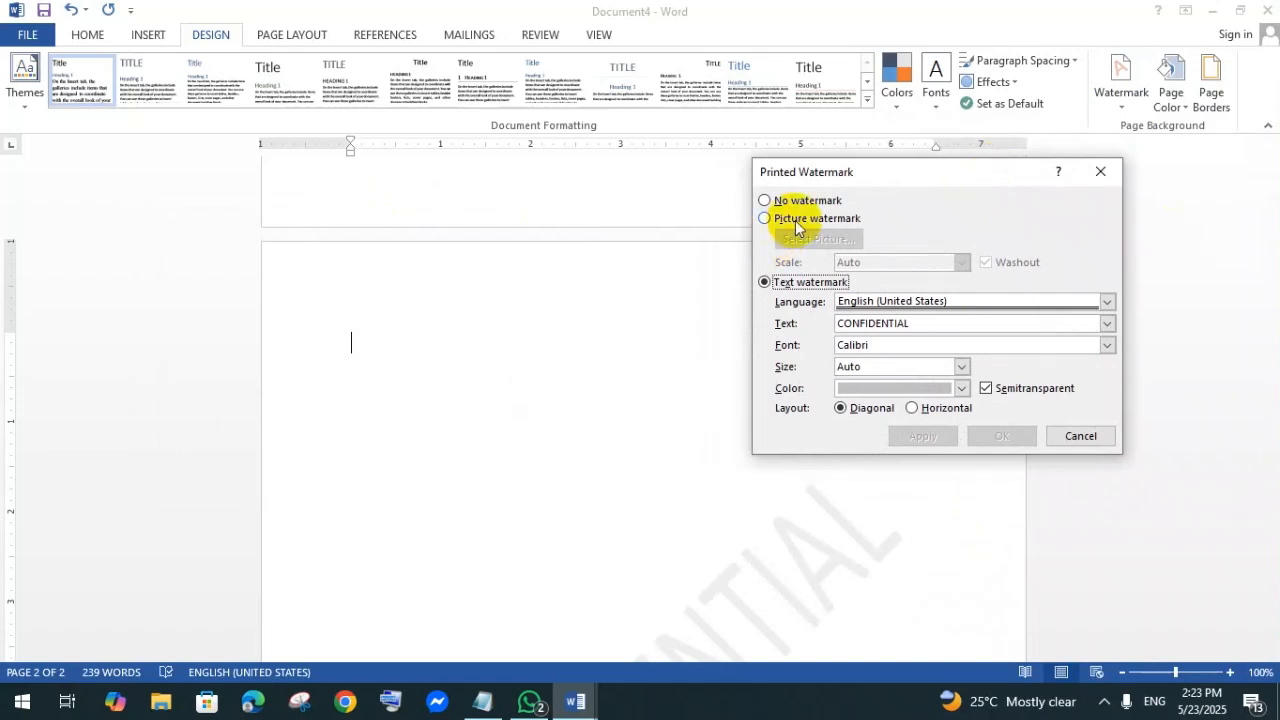
{"action": "left_click", "coordinate": [795, 285]}
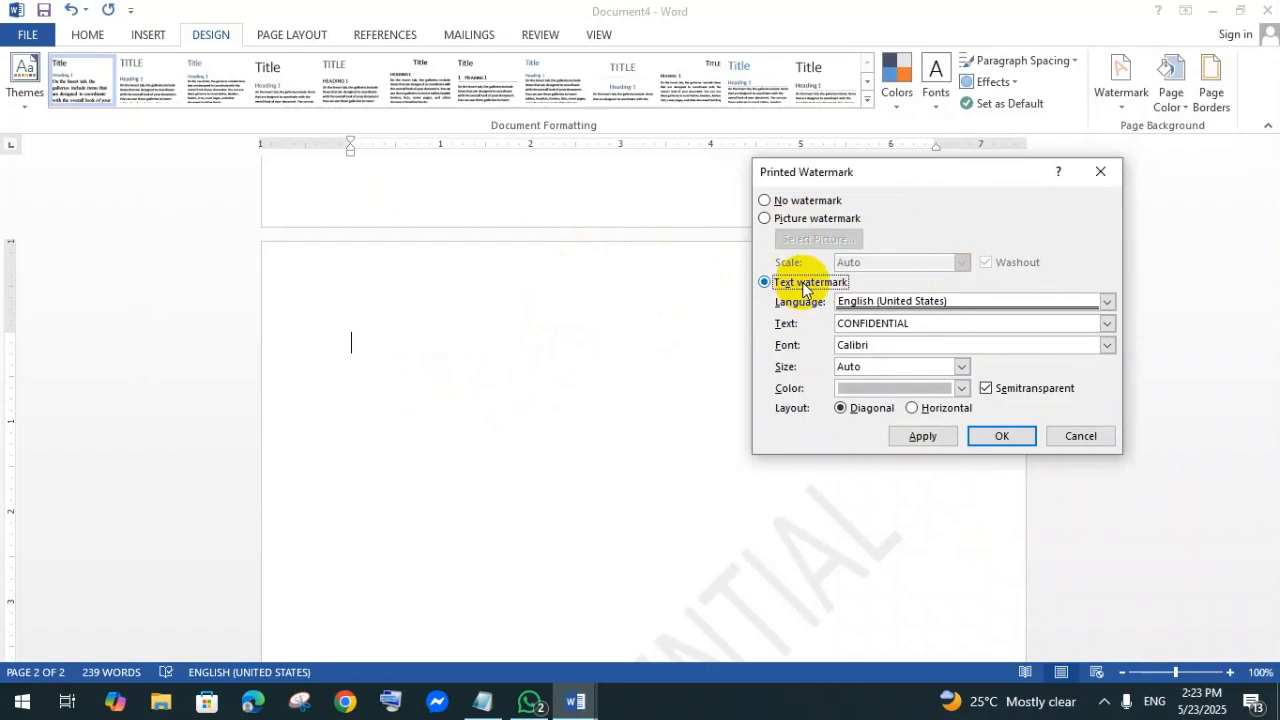
- Replace the watermark text with ASAP
{"action": "left_click", "coordinate": [880, 323]}
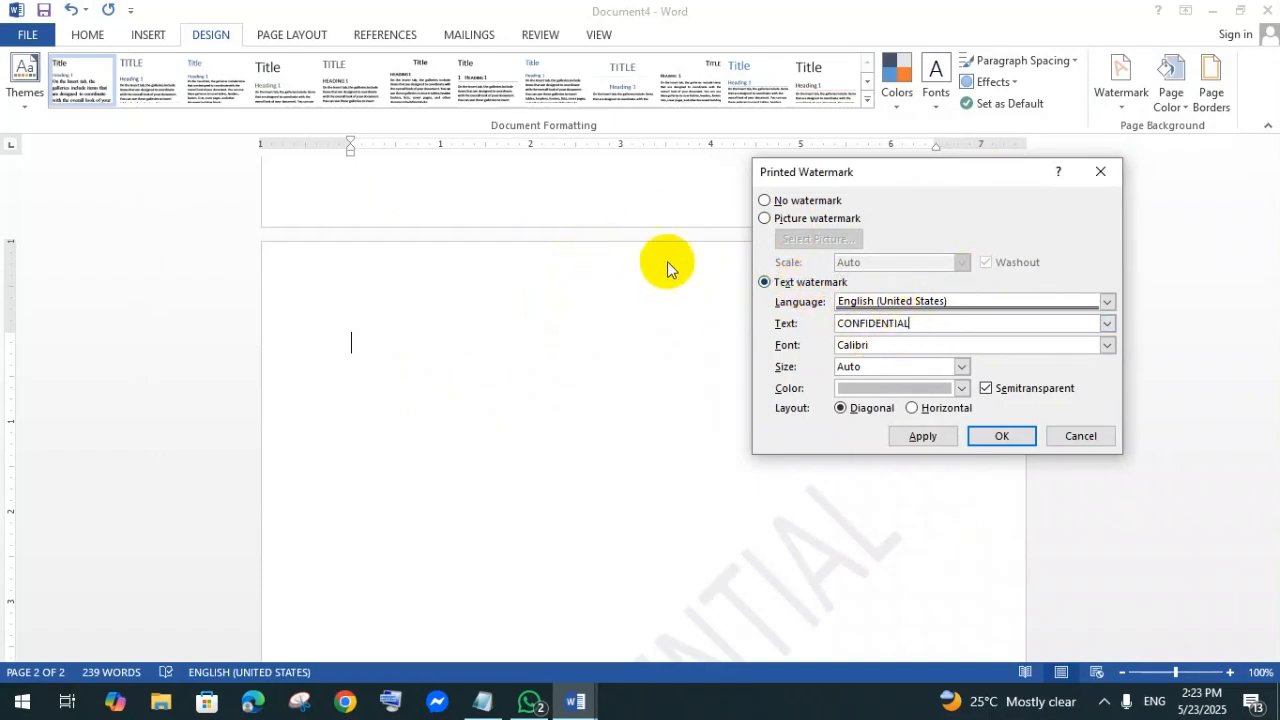
{"action": "double_click", "coordinate": [890, 323]}
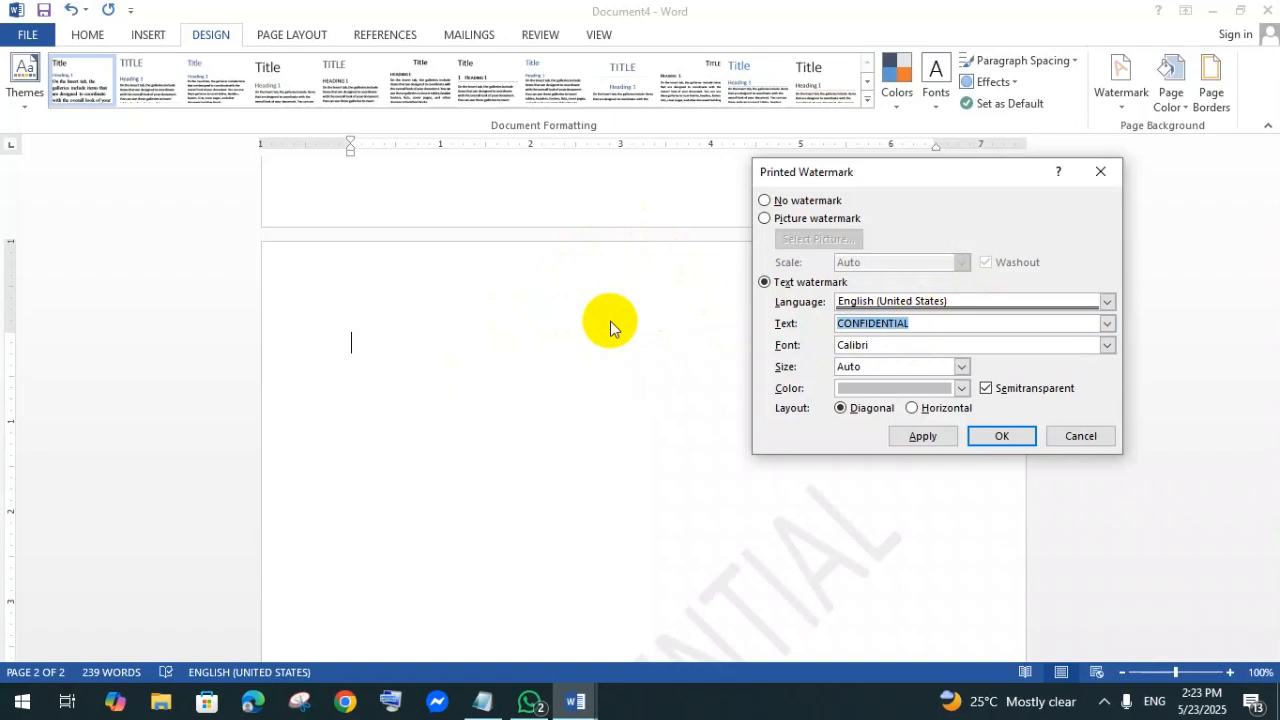
{"action": "key", "text": "BackSpace"}
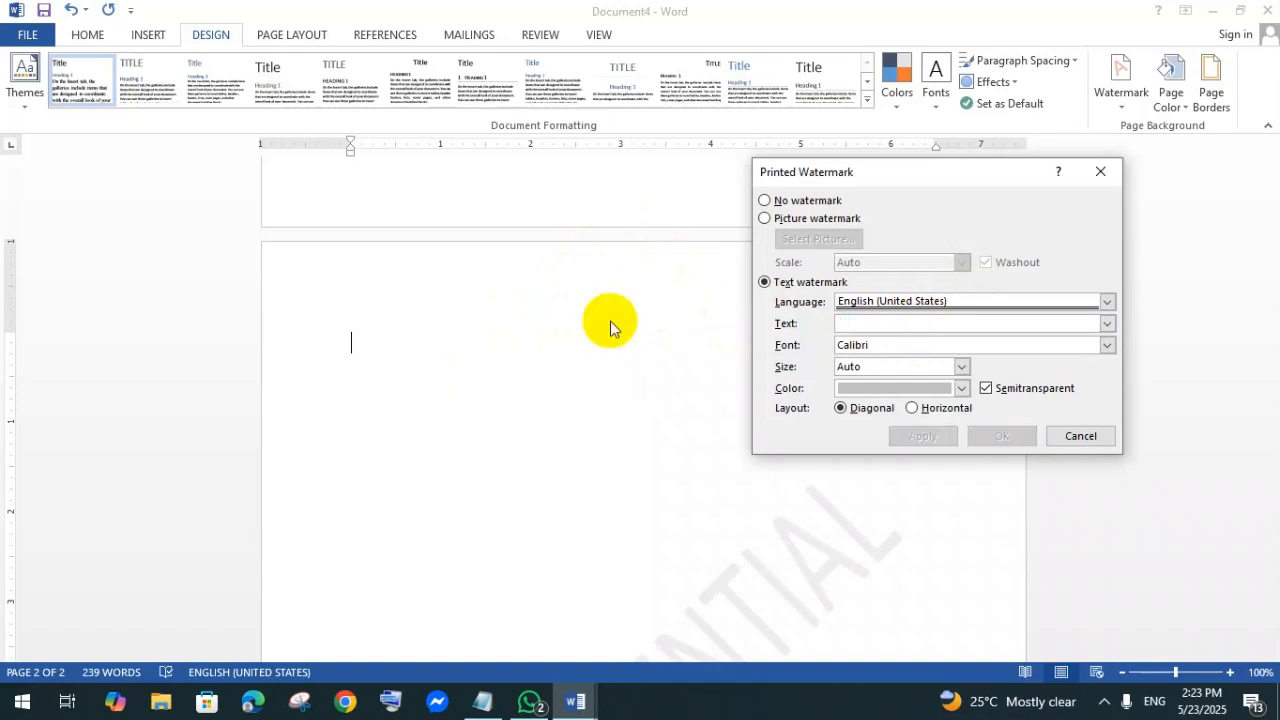
{"action": "type", "text": "a"}
{"action": "key", "text": "BackSpace"}
{"action": "key", "text": "BackSpace"}
{"action": "type", "text": "ASAP"}
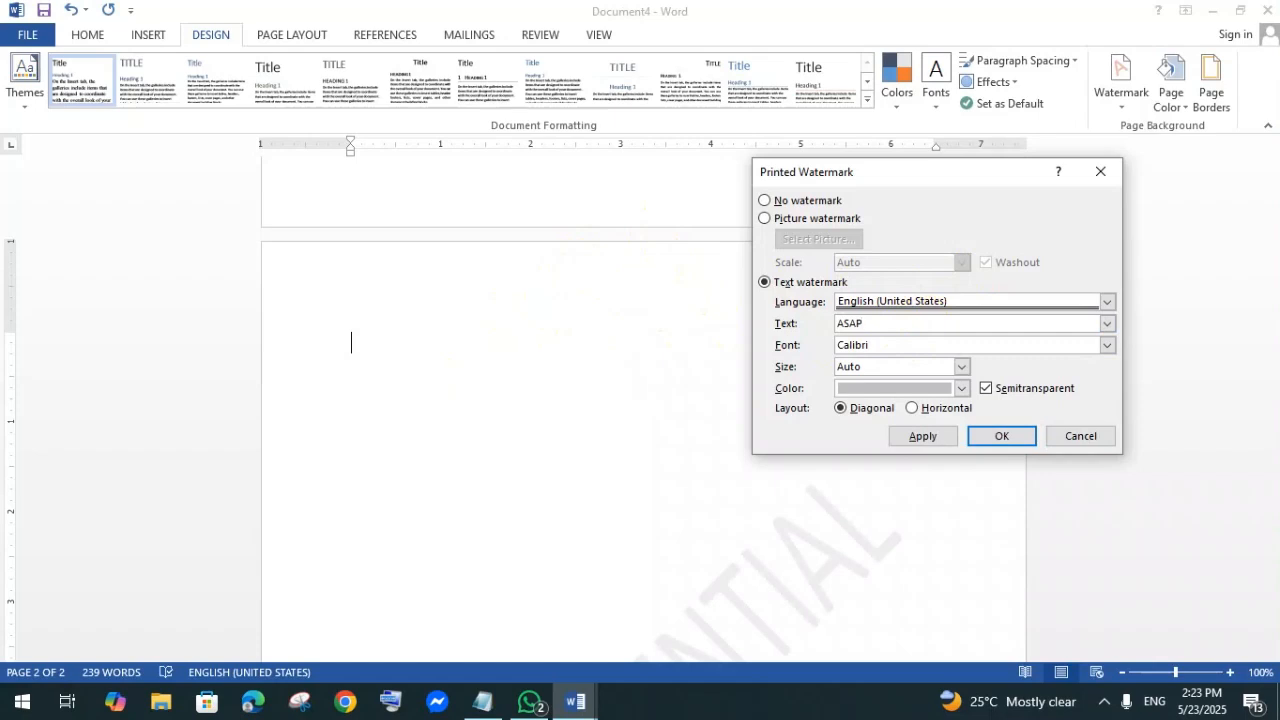
{"action": "left_click_drag", "start_coordinate": [873, 323], "coordinate": [760, 330]}
{"action": "left_click", "coordinate": [880, 323]}
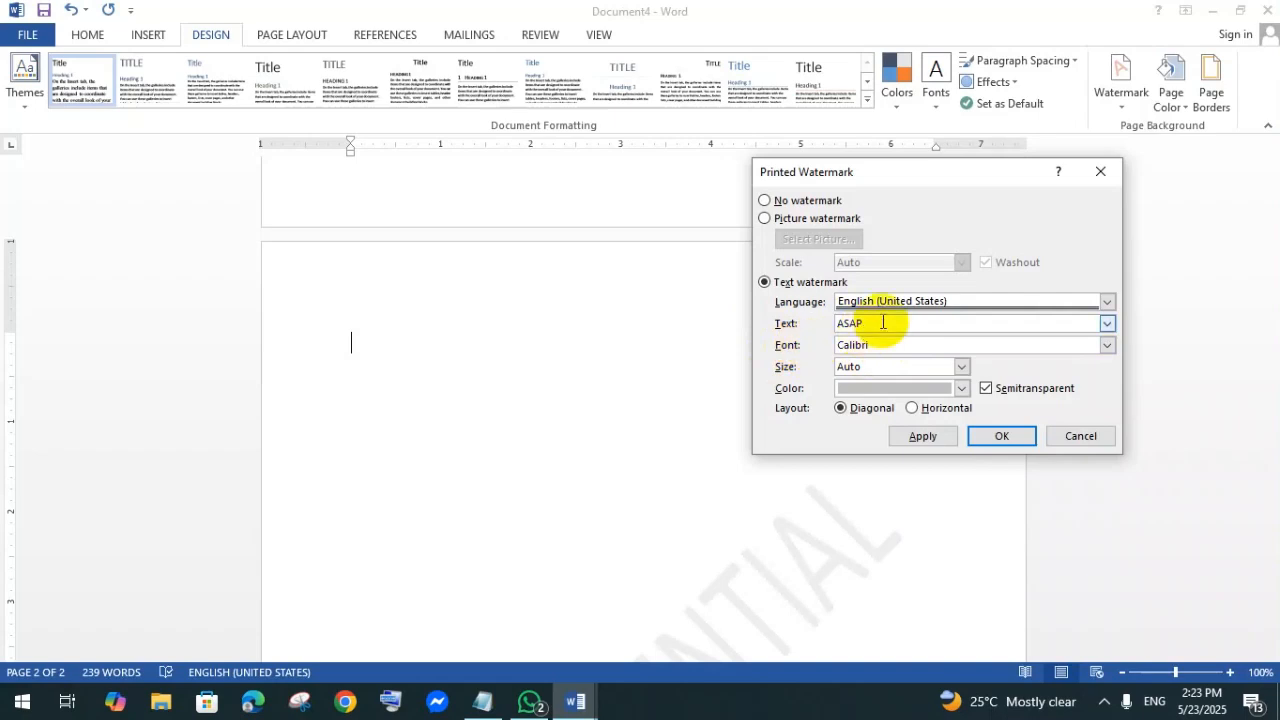
{"action": "left_click_drag", "start_coordinate": [875, 321], "coordinate": [826, 323]}
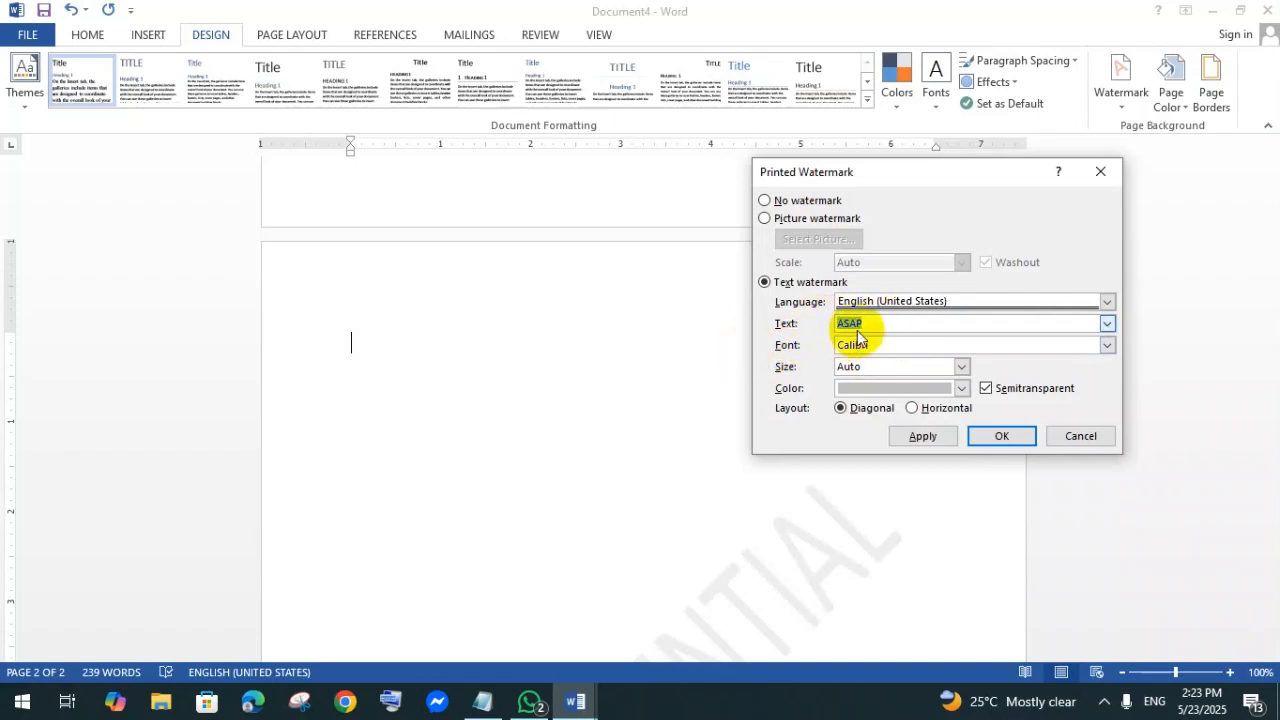
- Set the watermark font to Californian FB and its size to 40
{"action": "left_click", "coordinate": [1108, 347]}
{"action": "left_click", "coordinate": [917, 388]}
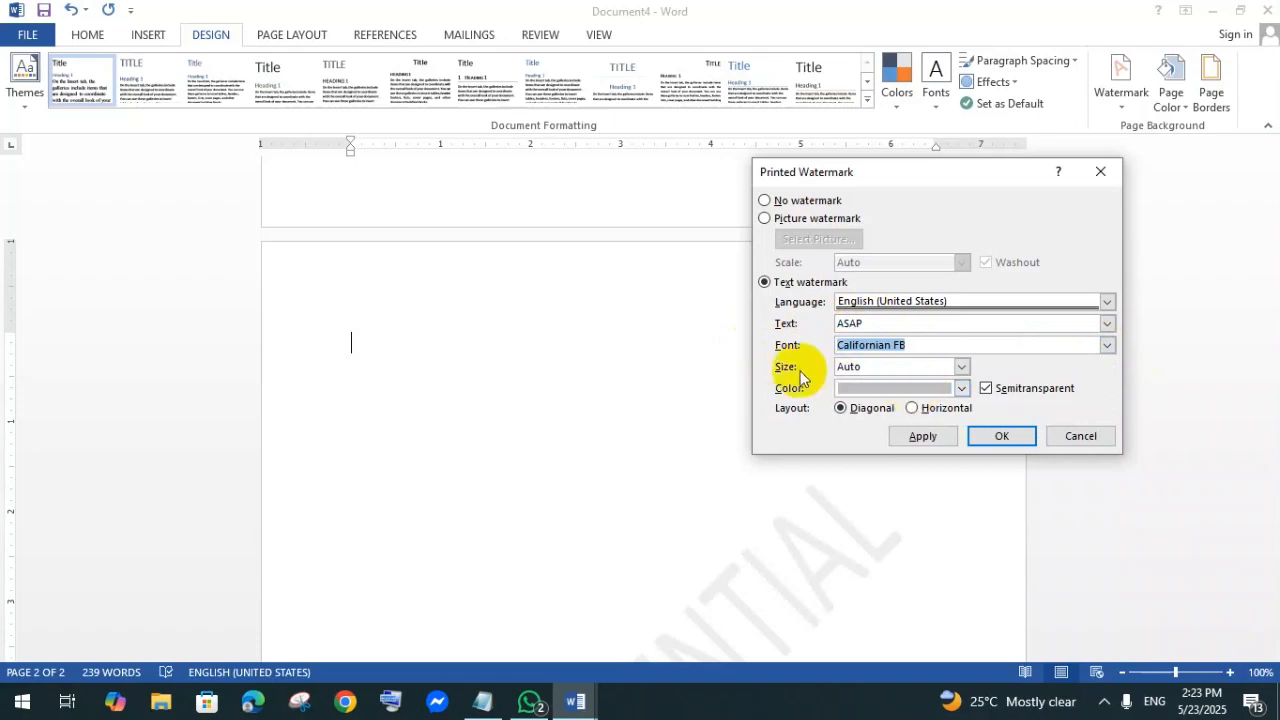
{"action": "left_click", "coordinate": [961, 366]}
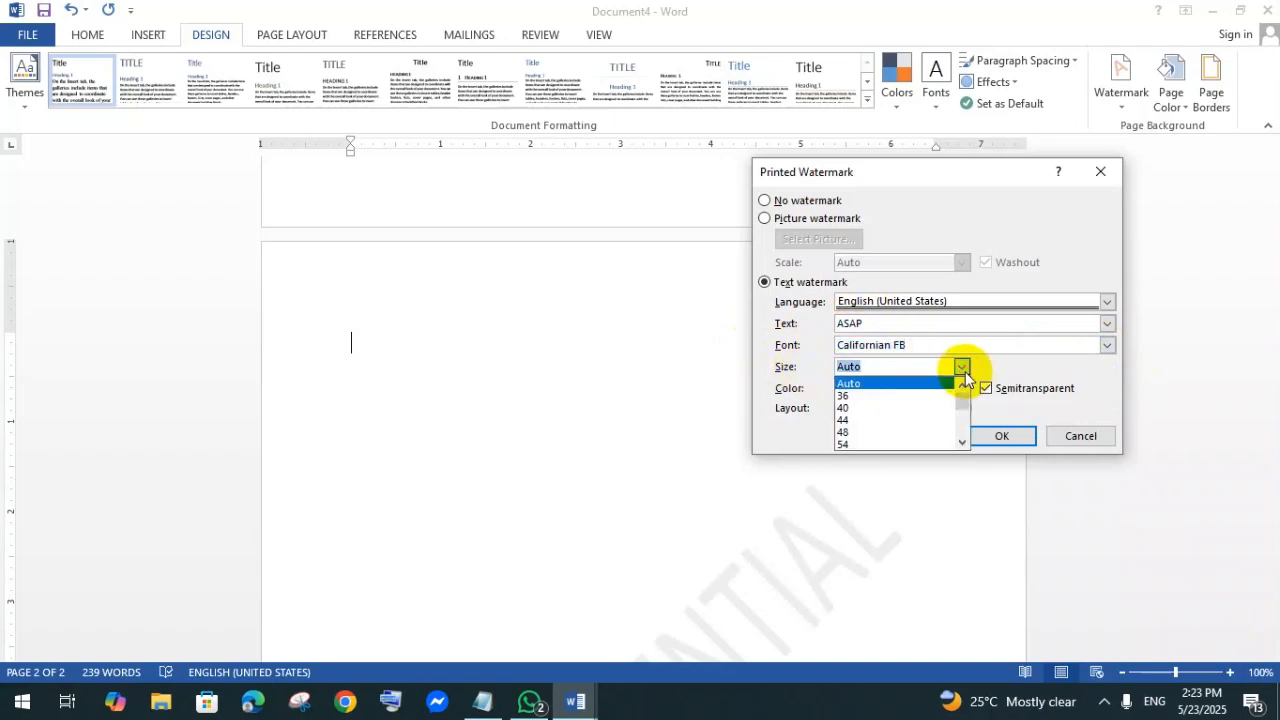
{"action": "left_click", "coordinate": [866, 408]}
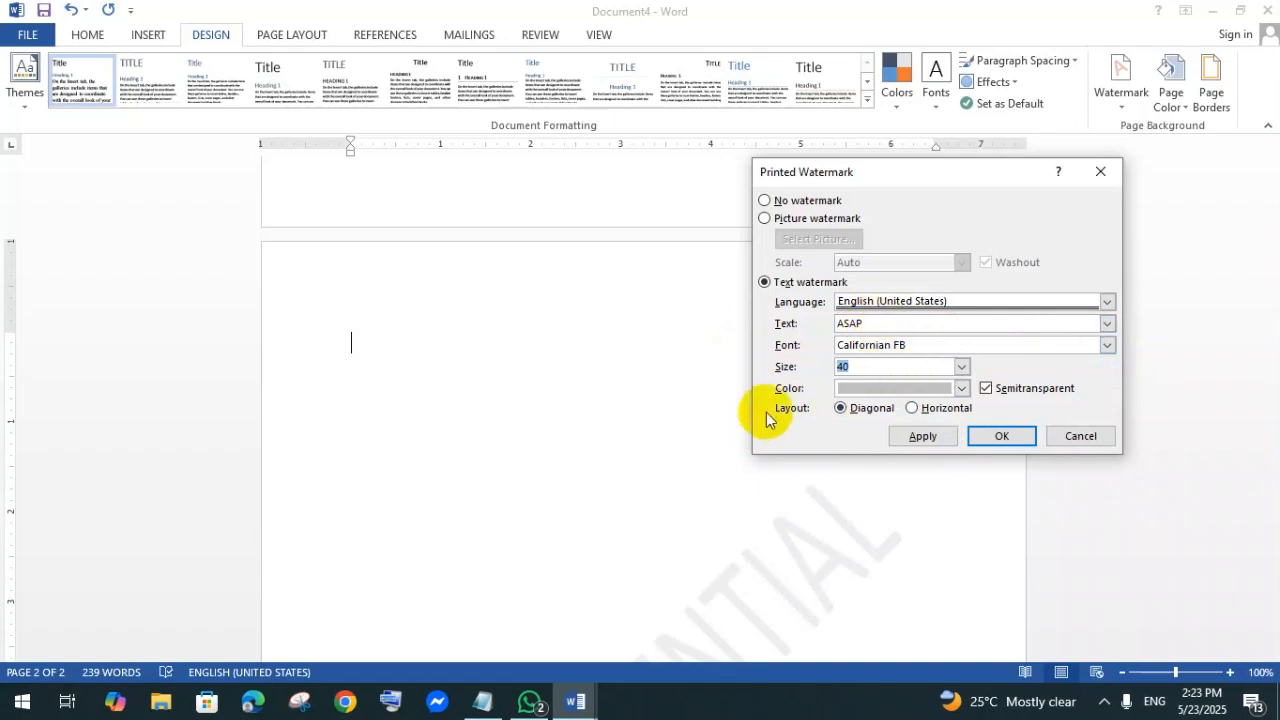
- Set the ASAP watermark's color to standard red, apply the settings to the document, and close the watermark settings
{"action": "left_click", "coordinate": [961, 388]}
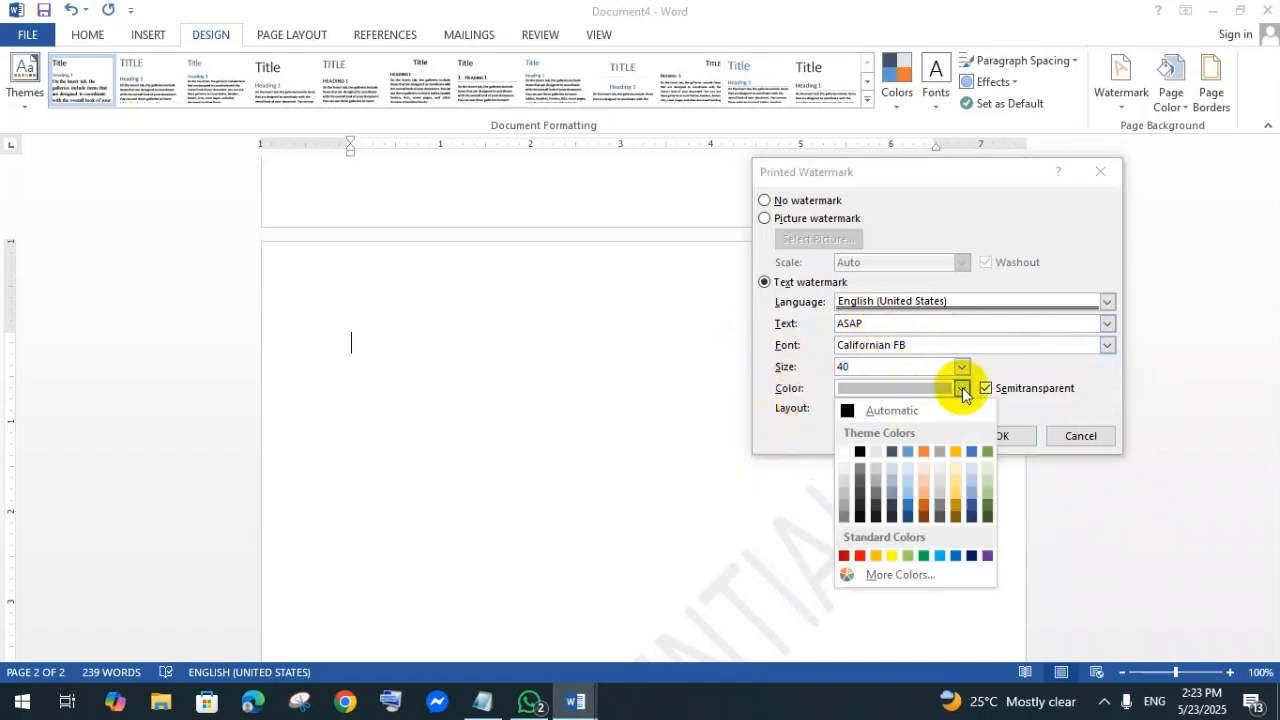
{"action": "left_click", "coordinate": [860, 556]}
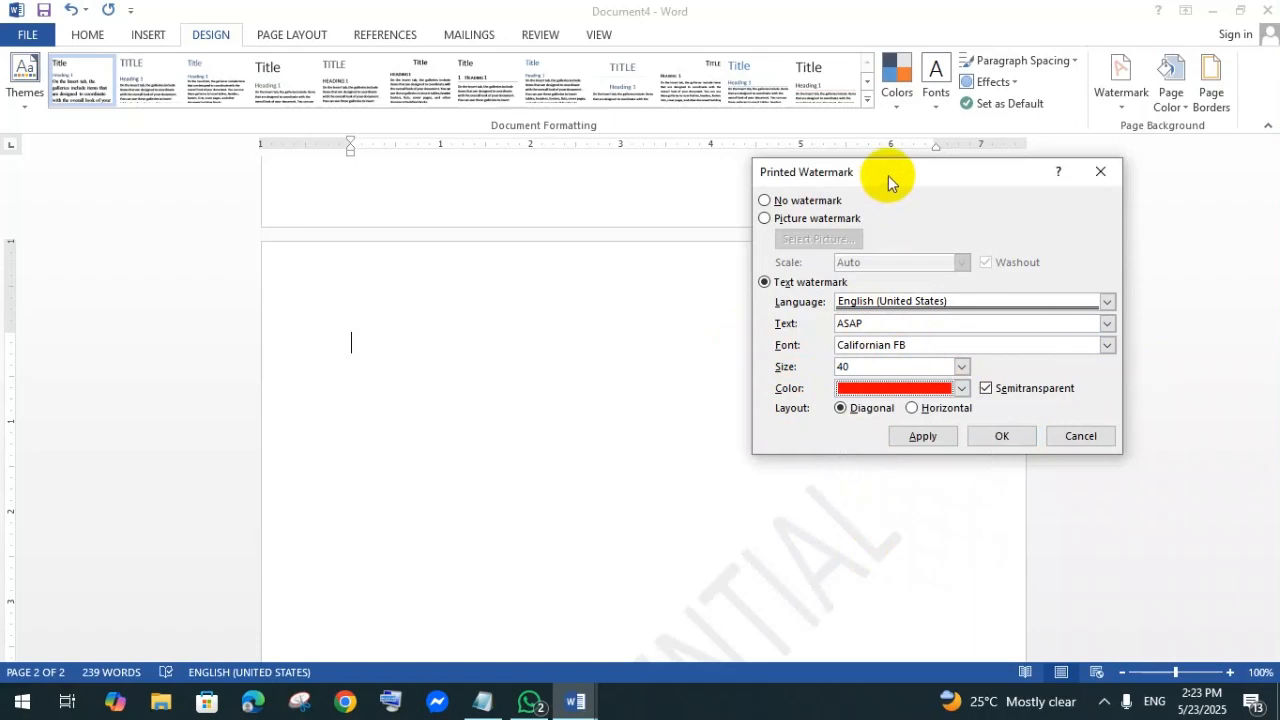
{"action": "left_click_drag", "start_coordinate": [888, 175], "coordinate": [871, 186]}
{"action": "left_click_drag", "start_coordinate": [1007, 136], "coordinate": [1007, 132]}
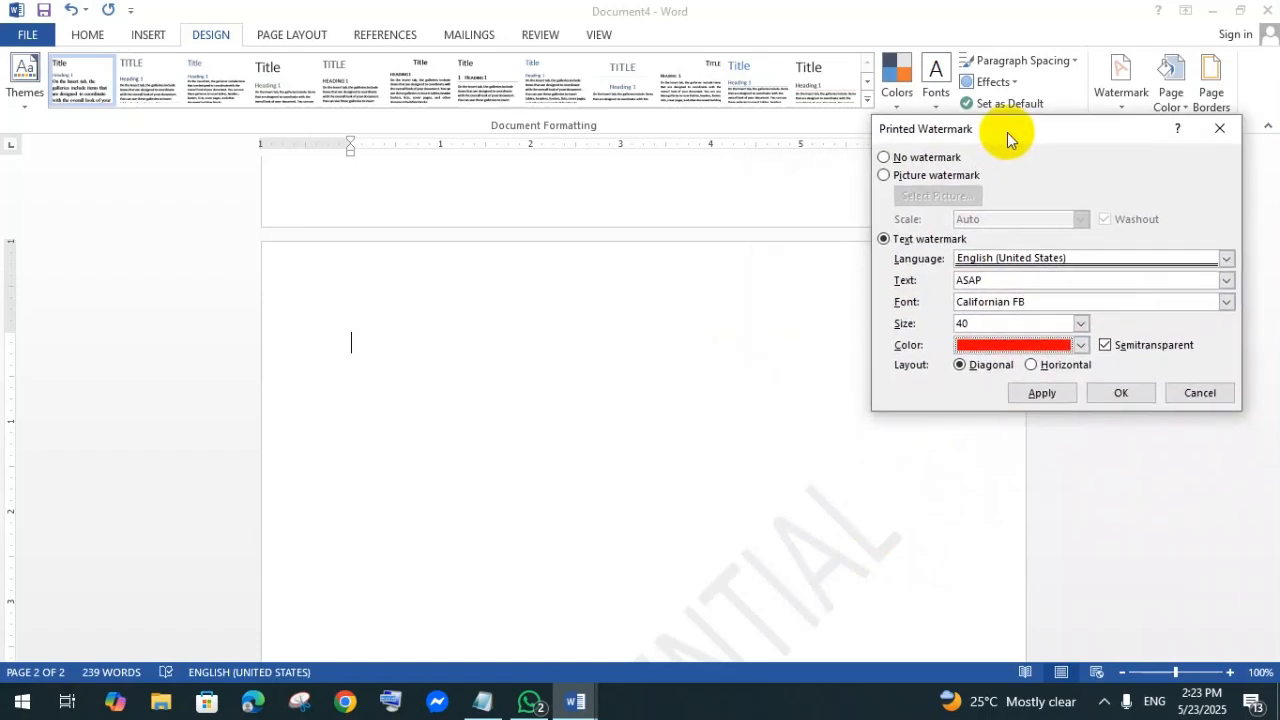
{"action": "left_click", "coordinate": [1042, 395]}
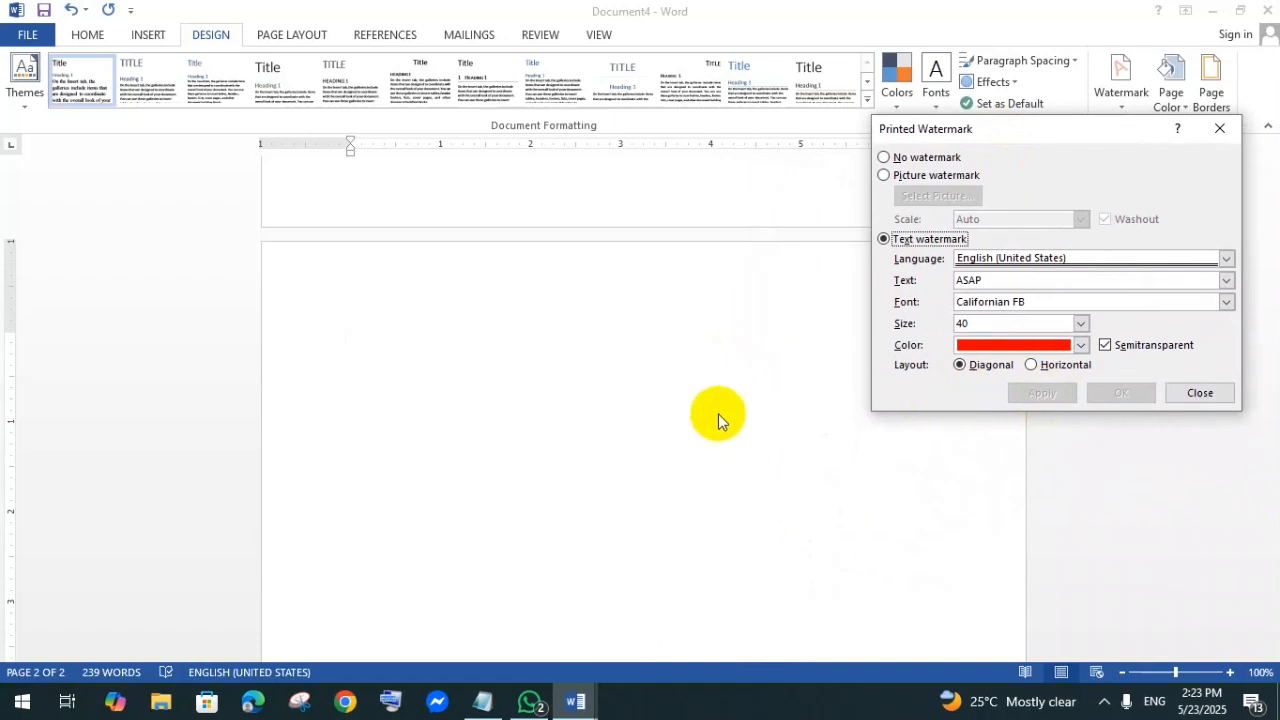
{"action": "left_click_drag", "start_coordinate": [1049, 129], "coordinate": [1073, 121]}
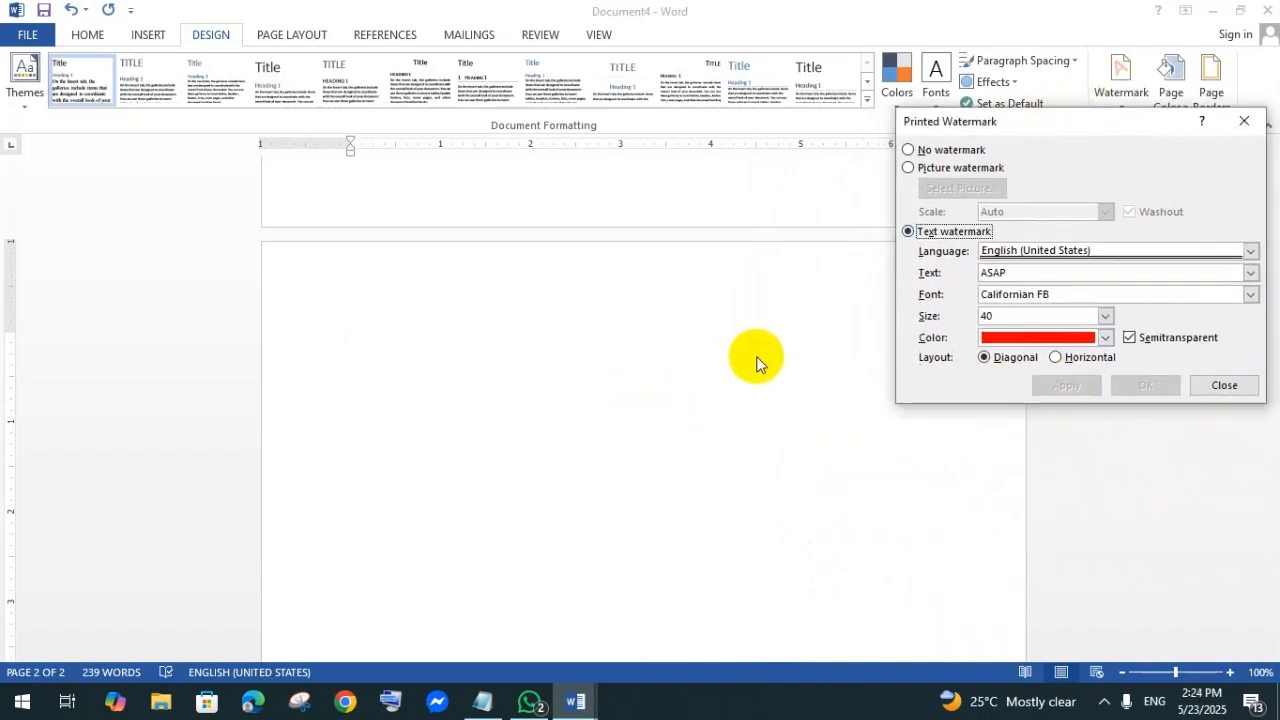
{"action": "left_click", "coordinate": [1225, 386]}
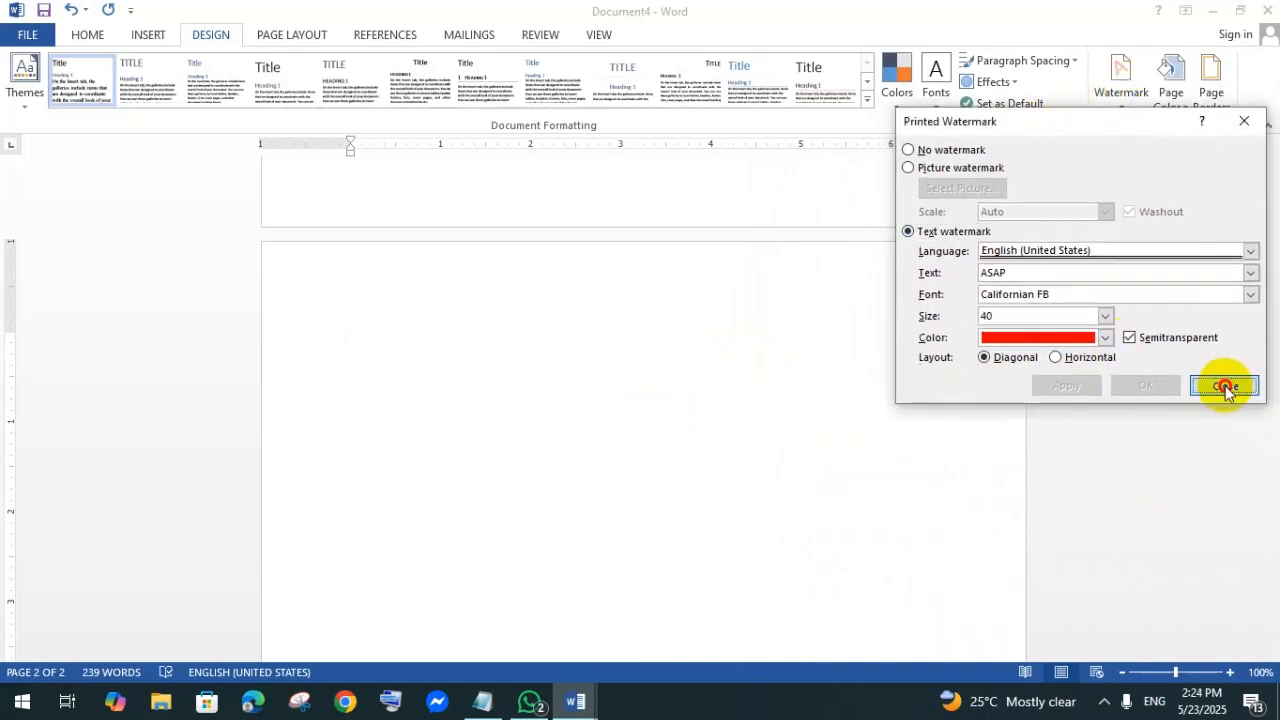
- Check the ASAP watermark on both pages and reopen the custom watermark settings beside it on the second page
{"action": "scroll", "coordinate": [727, 400], "scroll_direction": "up", "scroll_amount": 6}
{"action": "scroll", "coordinate": [727, 397], "scroll_direction": "up", "scroll_amount": 3}
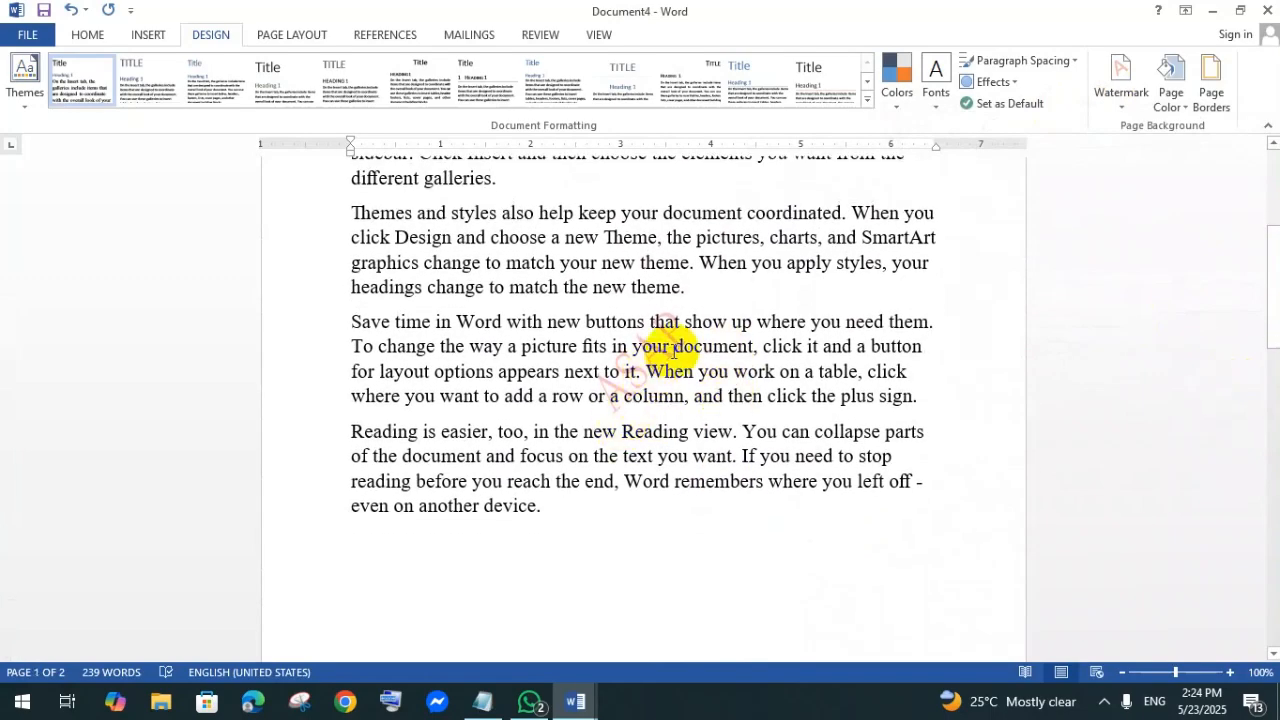
{"action": "scroll", "coordinate": [676, 355], "scroll_direction": "down", "scroll_amount": 4}
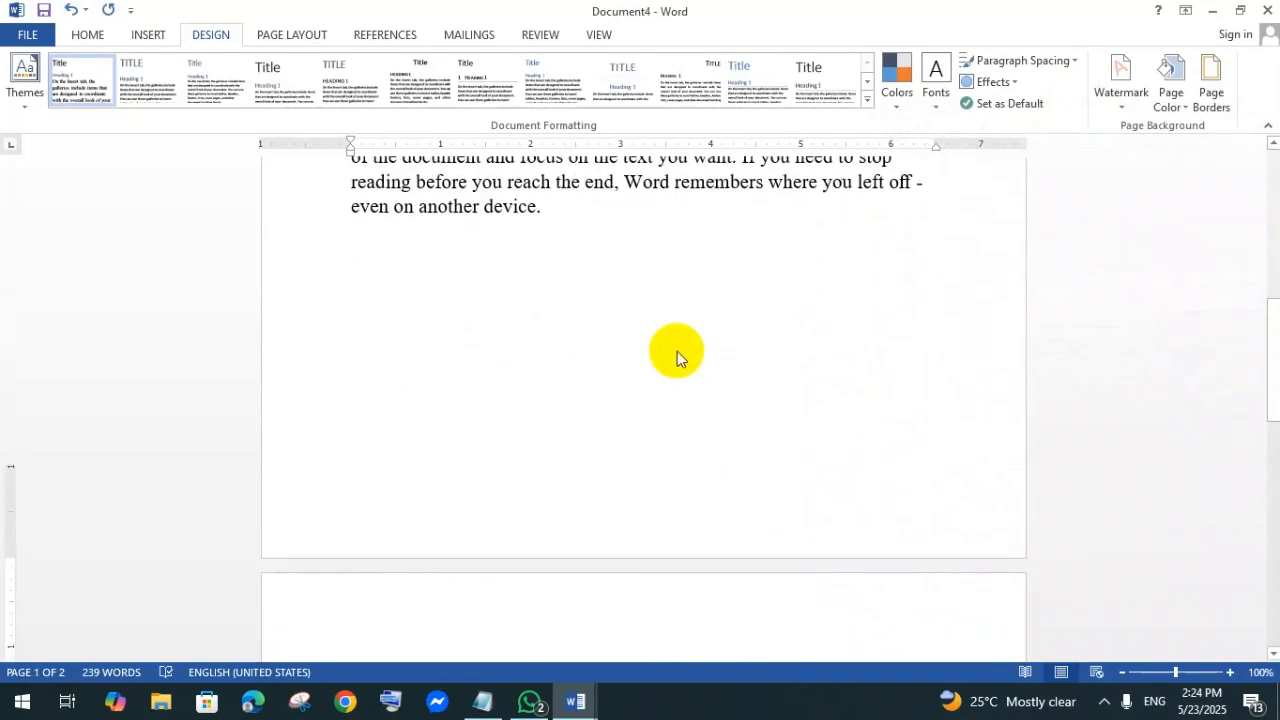
{"action": "scroll", "coordinate": [676, 355], "scroll_direction": "down", "scroll_amount": 8}
{"action": "scroll", "coordinate": [675, 336], "scroll_direction": "up", "scroll_amount": 1}
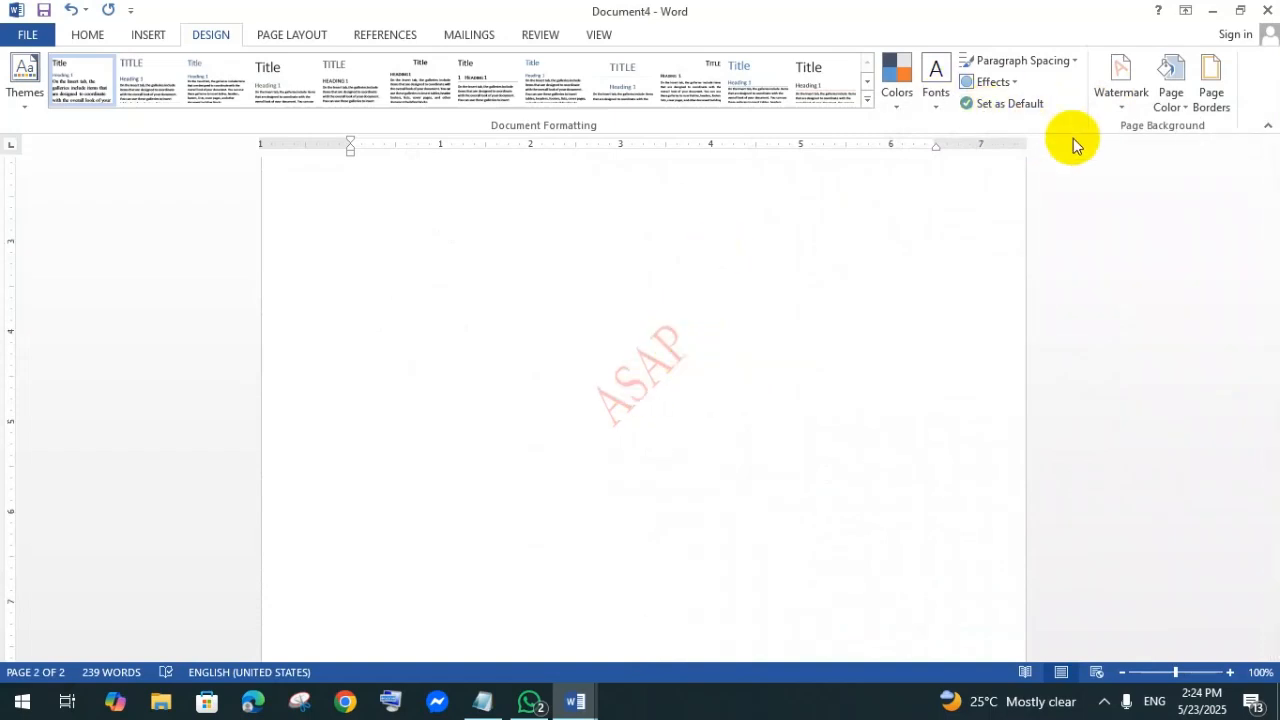
{"action": "left_click", "coordinate": [1121, 100]}
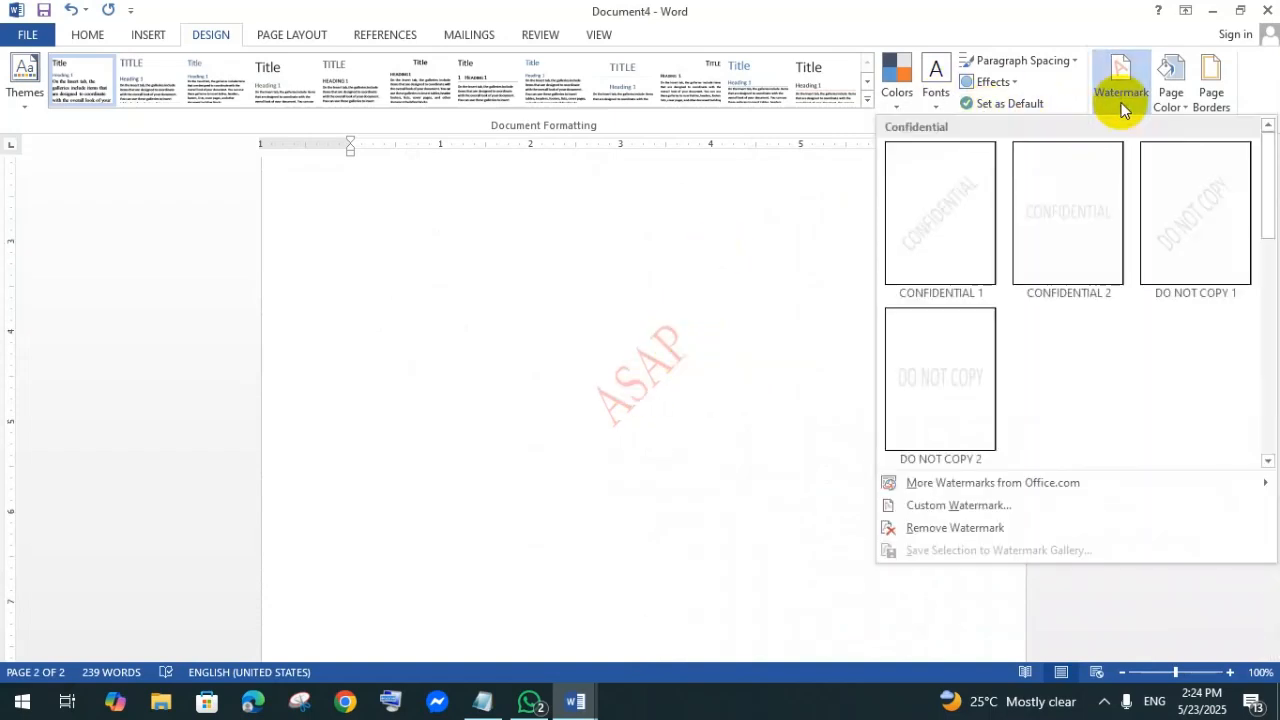
{"action": "left_click", "coordinate": [958, 506]}
{"action": "left_click_drag", "start_coordinate": [988, 135], "coordinate": [906, 223]}
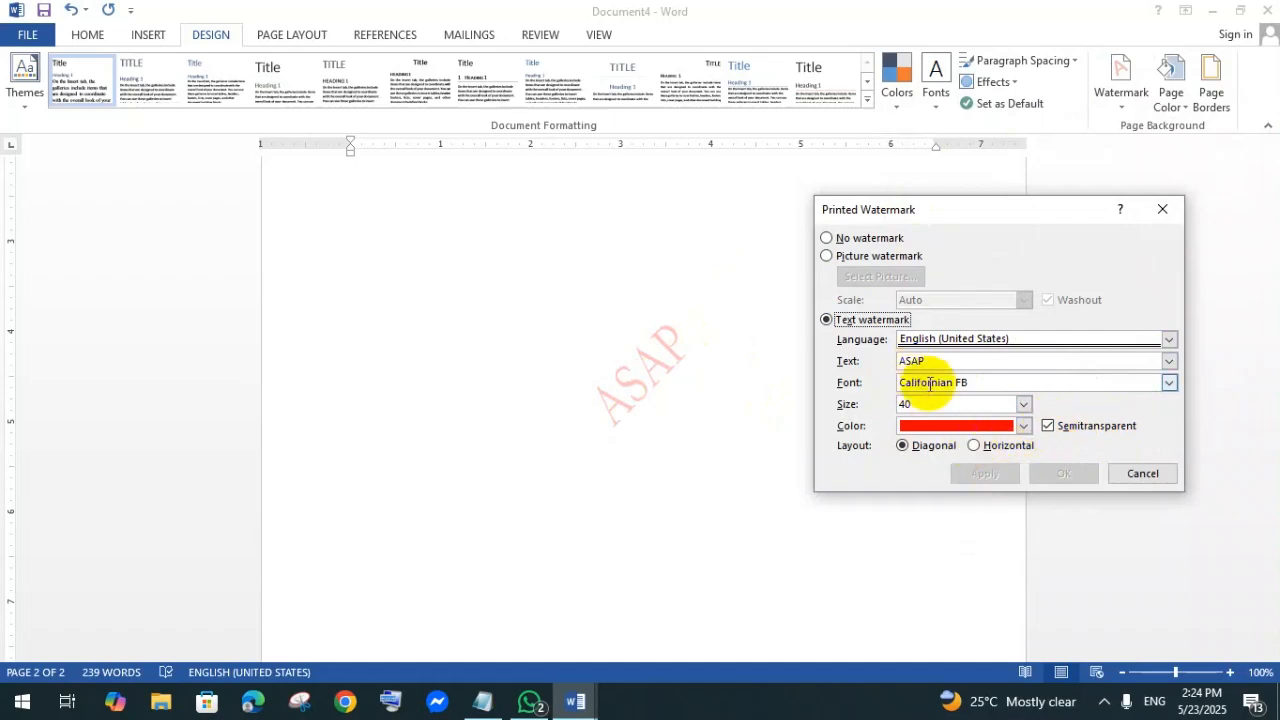
- Try the ASAP watermark with semitransparency turned off, and restore the semitransparent setting
{"action": "left_click", "coordinate": [1047, 427]}
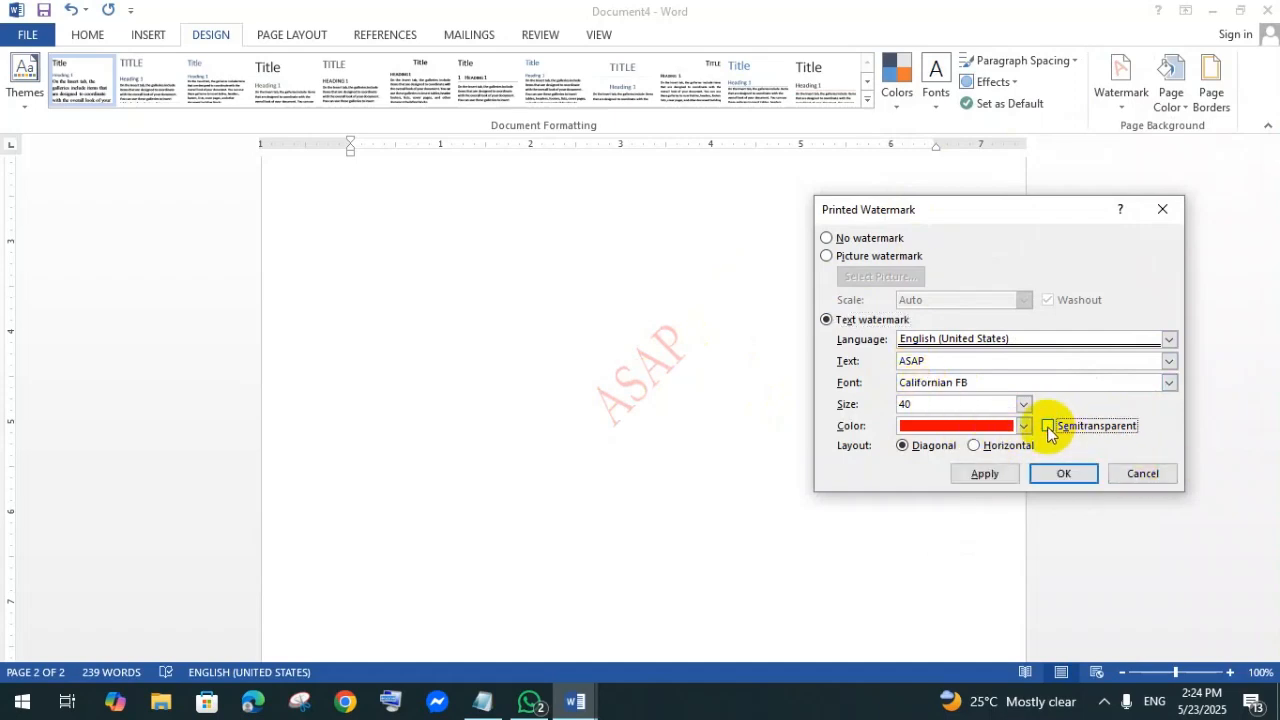
{"action": "left_click", "coordinate": [969, 477]}
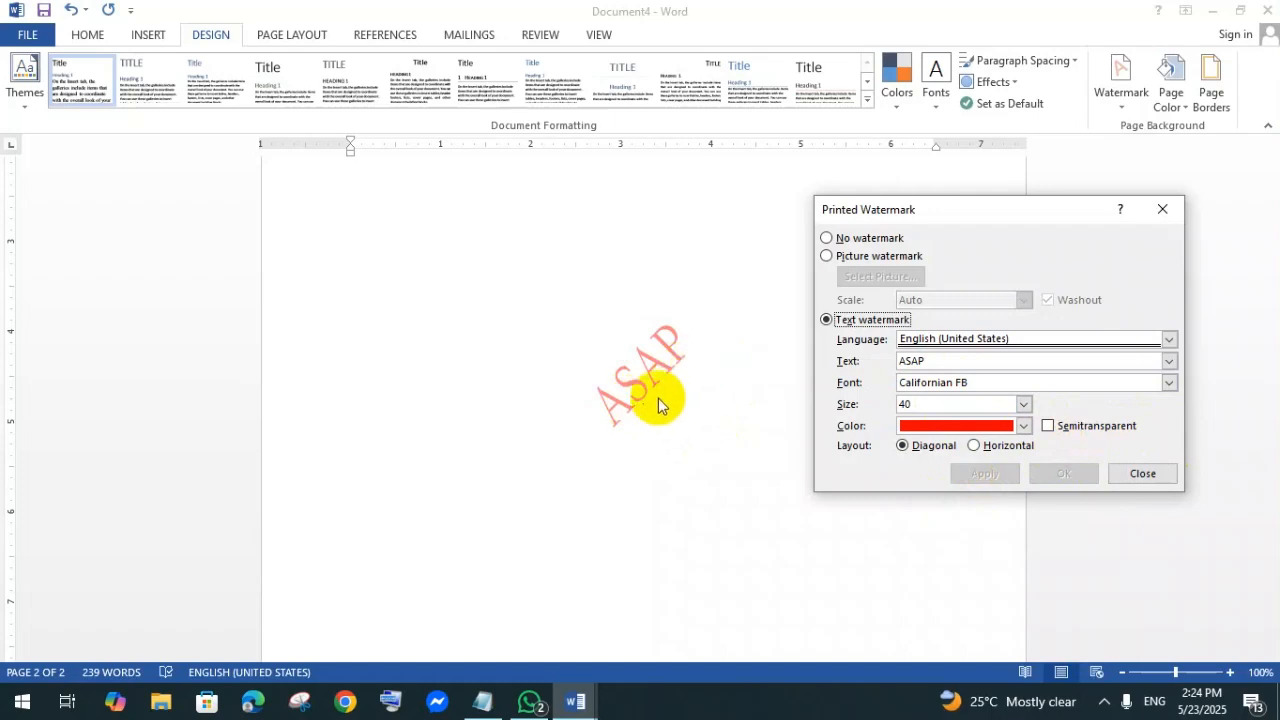
{"action": "left_click", "coordinate": [1048, 427]}
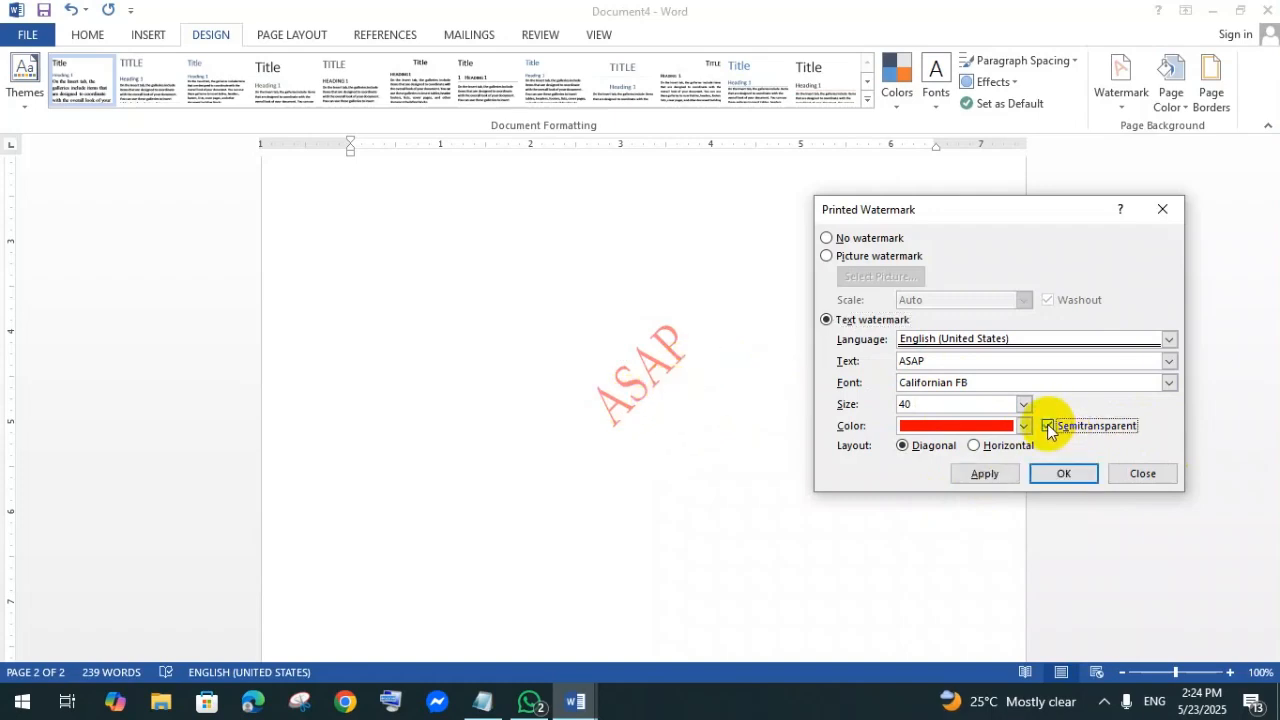
{"action": "left_click", "coordinate": [981, 475]}
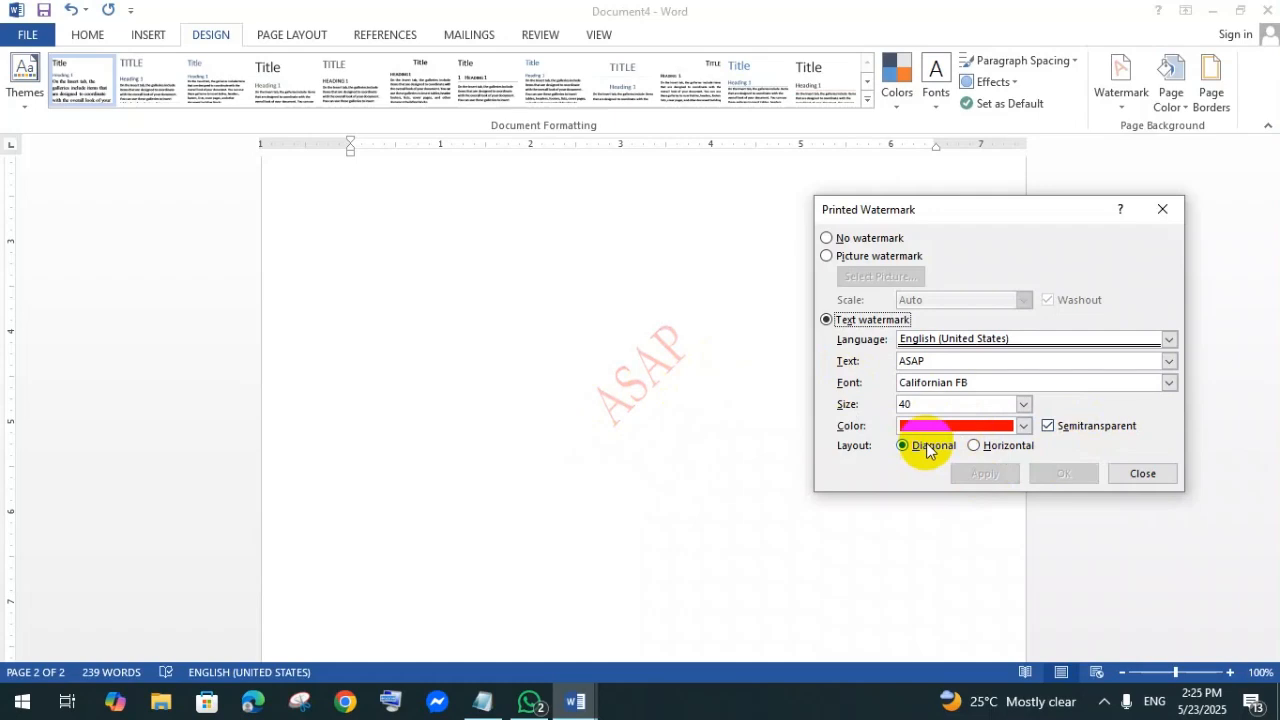
- Replace the text watermark with a picture watermark using the local file Worlds-Cute-Girls-Images-624x390 from the Downloads folder
{"action": "left_click", "coordinate": [826, 257]}
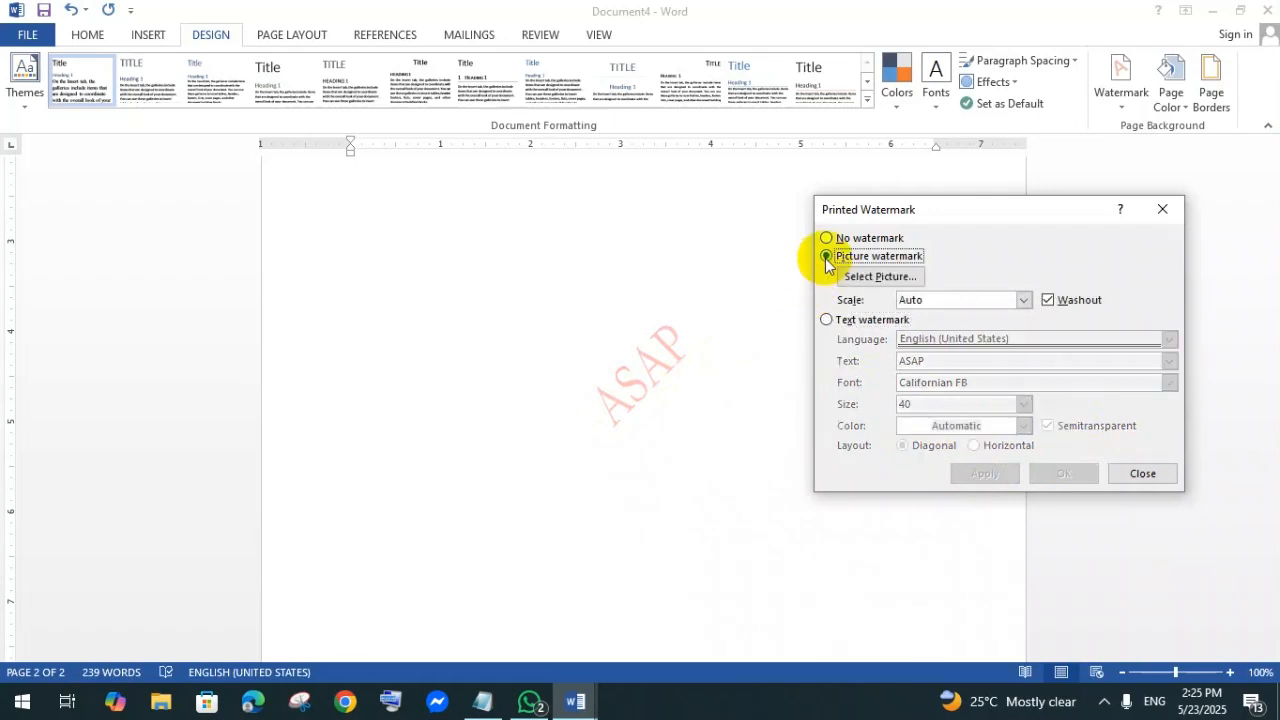
{"action": "left_click", "coordinate": [877, 277]}
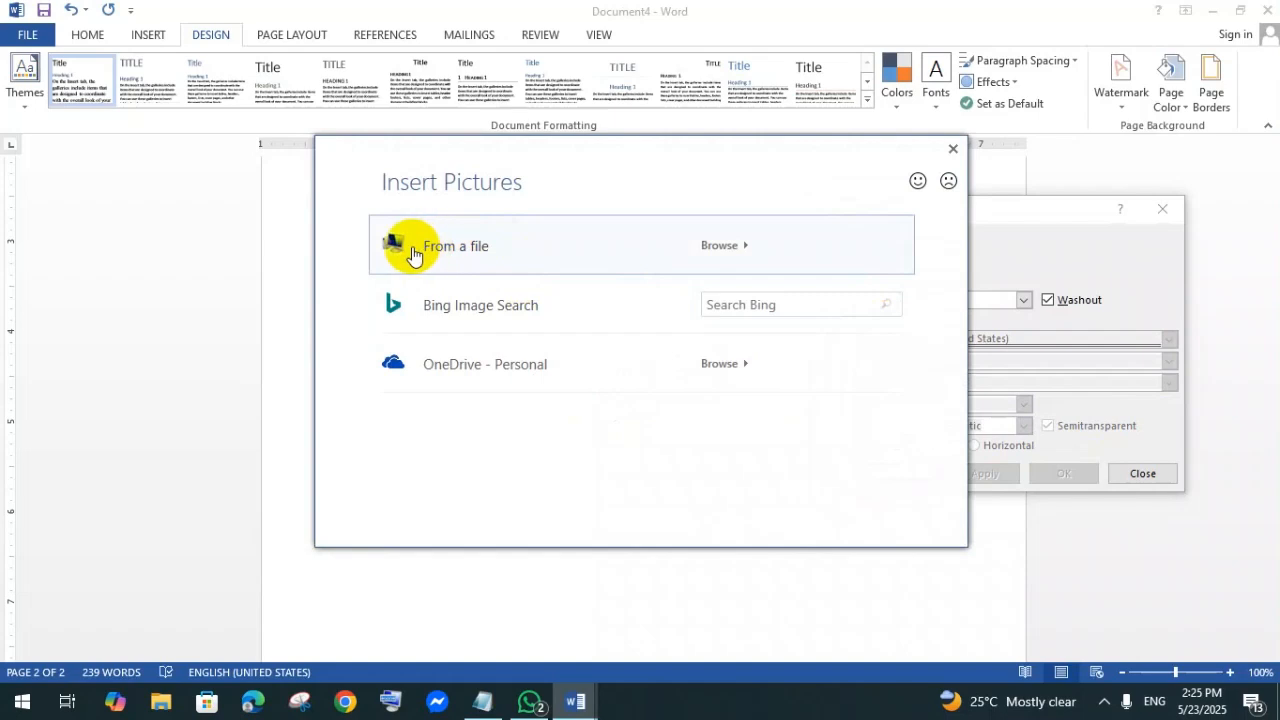
{"action": "left_click", "coordinate": [489, 248]}
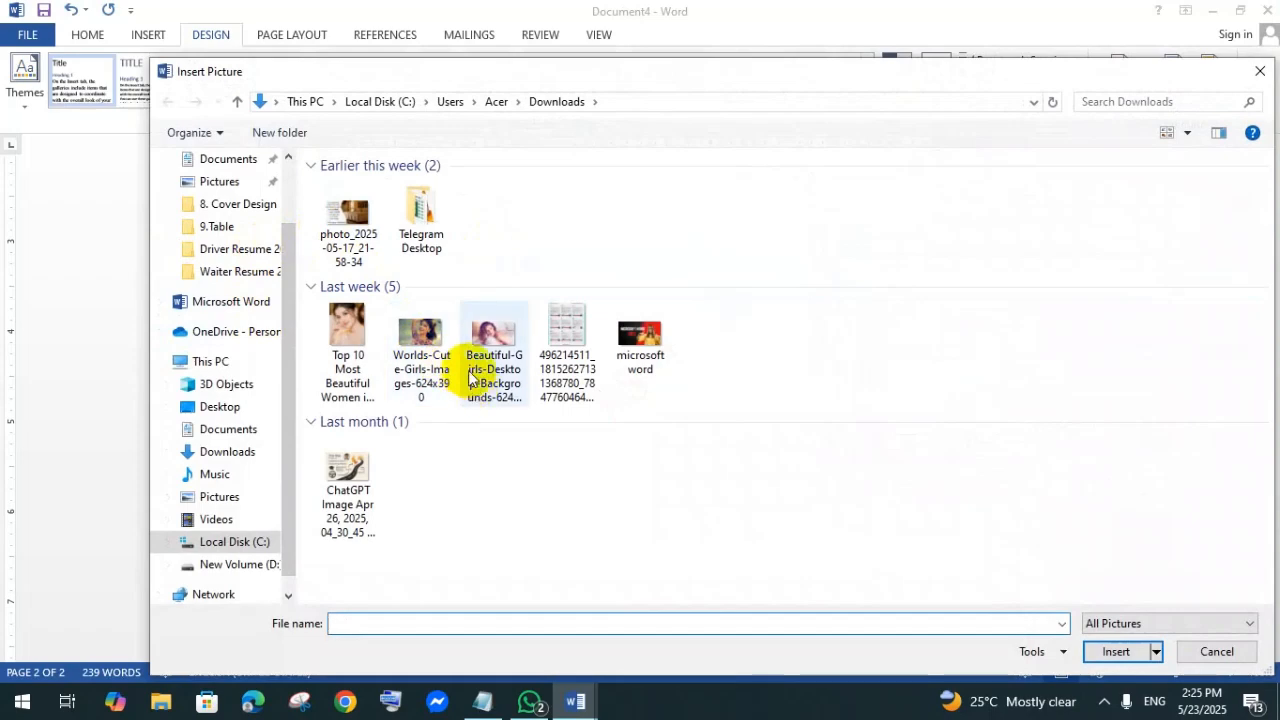
{"action": "left_click", "coordinate": [425, 345]}
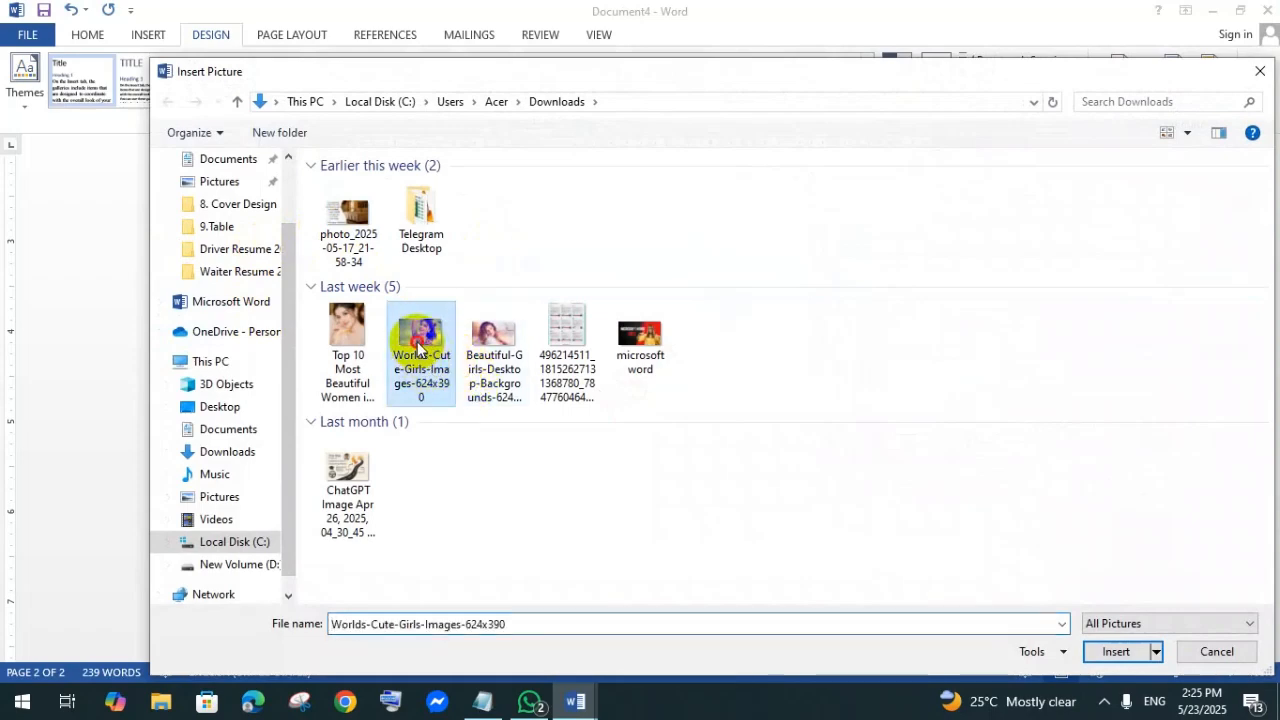
{"action": "double_click", "coordinate": [417, 341]}
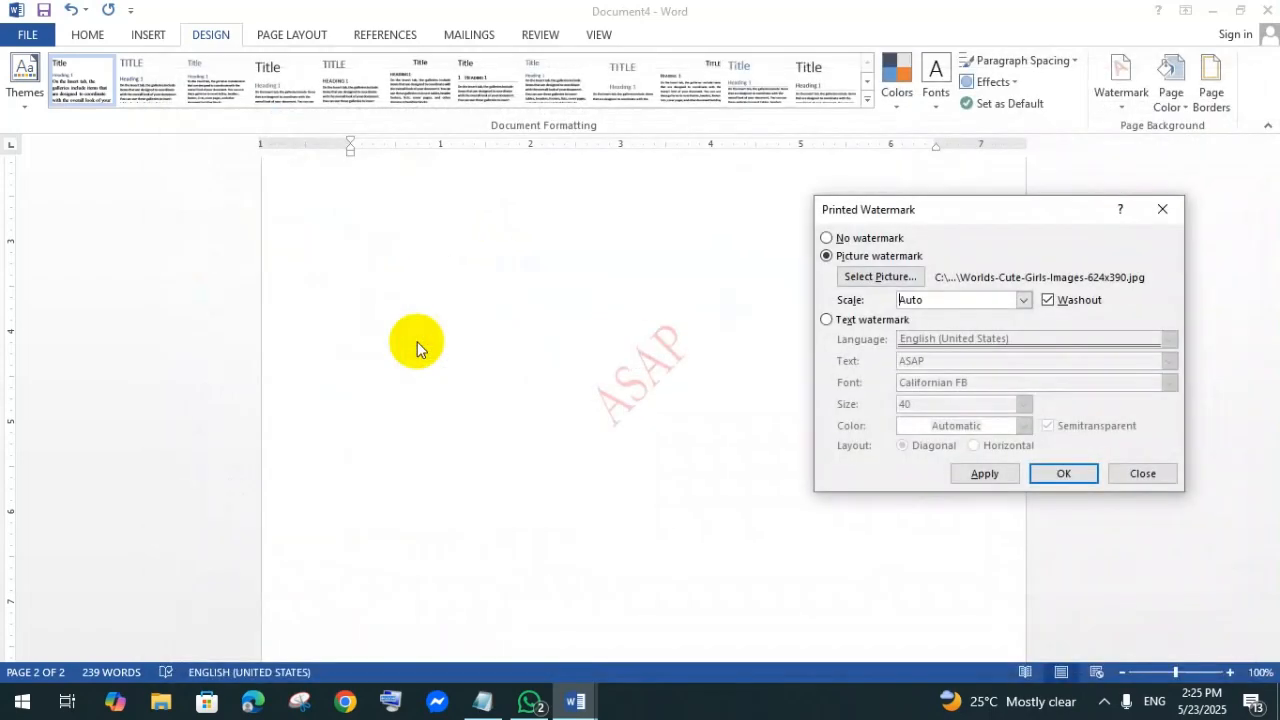
{"action": "left_click", "coordinate": [1064, 474]}
- Turn off the washout effect for the existing picture watermark and apply the change to the document
{"action": "scroll", "coordinate": [700, 355], "scroll_direction": "up", "scroll_amount": 5}
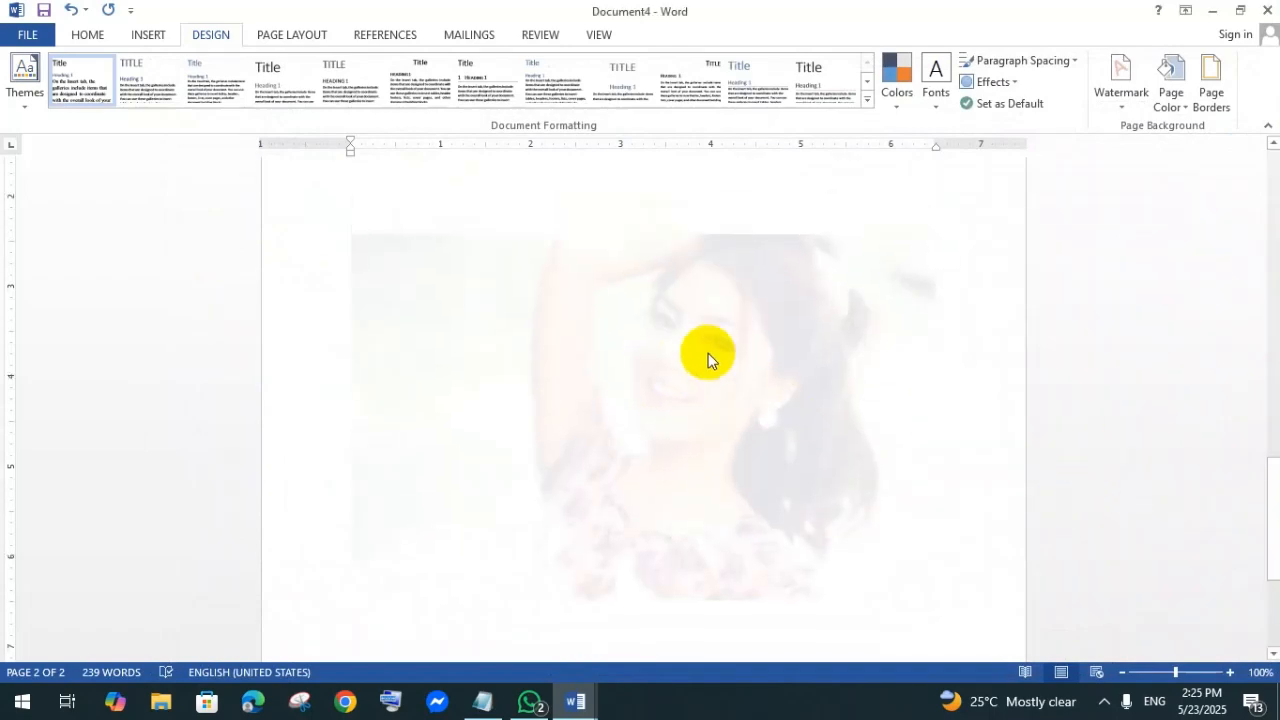
{"action": "scroll", "coordinate": [676, 365], "scroll_direction": "up", "scroll_amount": 10}
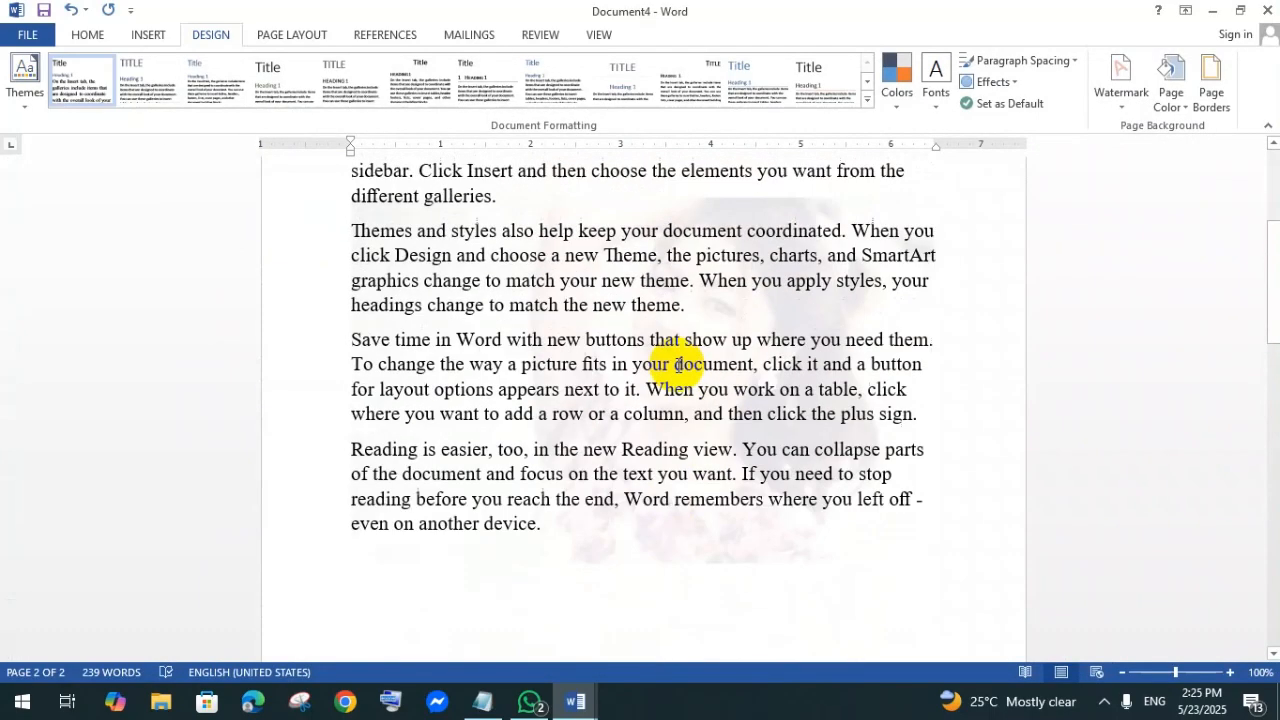
{"action": "scroll", "coordinate": [730, 322], "scroll_direction": "down", "scroll_amount": 10}
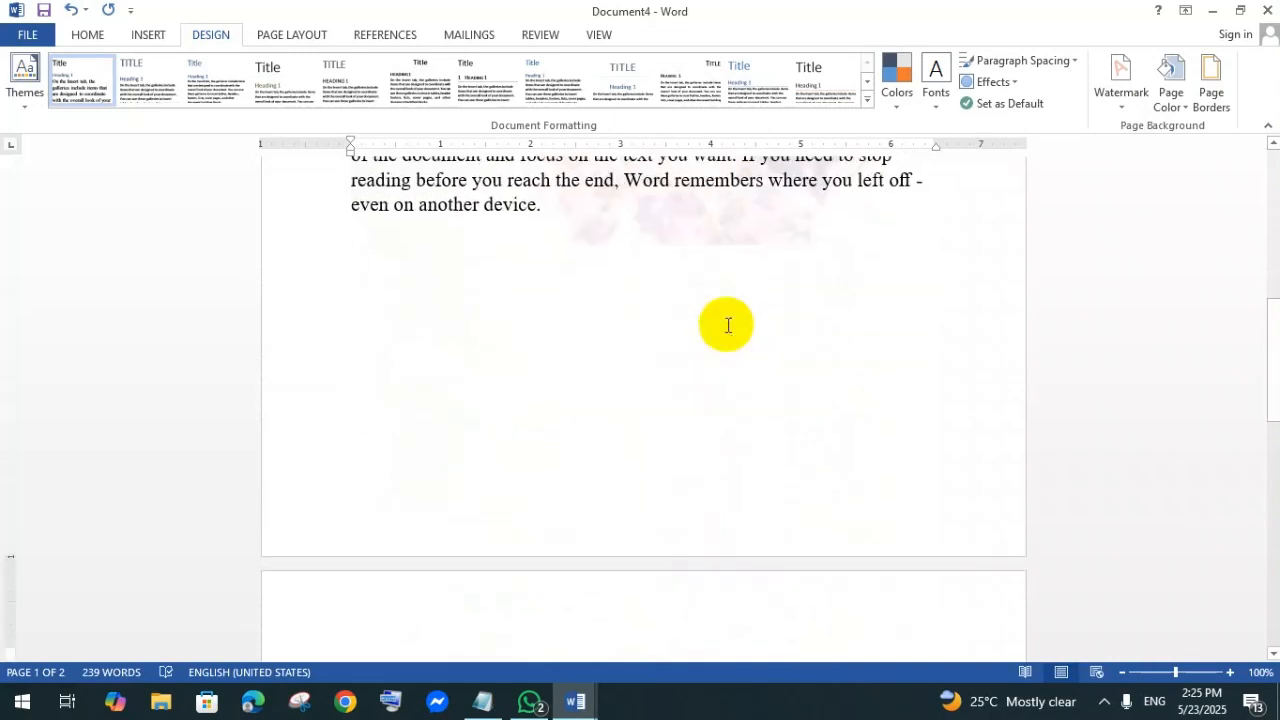
{"action": "scroll", "coordinate": [726, 328], "scroll_direction": "down", "scroll_amount": 1}
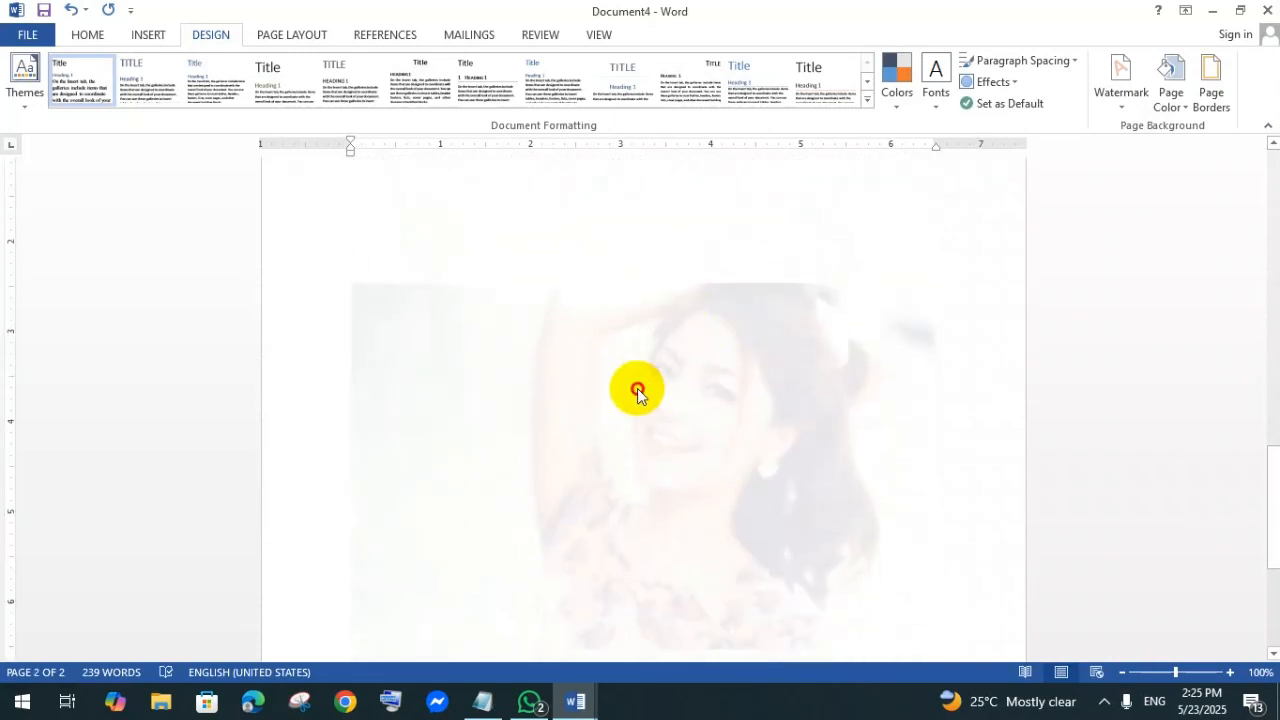
{"action": "scroll", "coordinate": [640, 391], "scroll_direction": "up", "scroll_amount": 3}
{"action": "scroll", "coordinate": [645, 390], "scroll_direction": "down", "scroll_amount": 3}
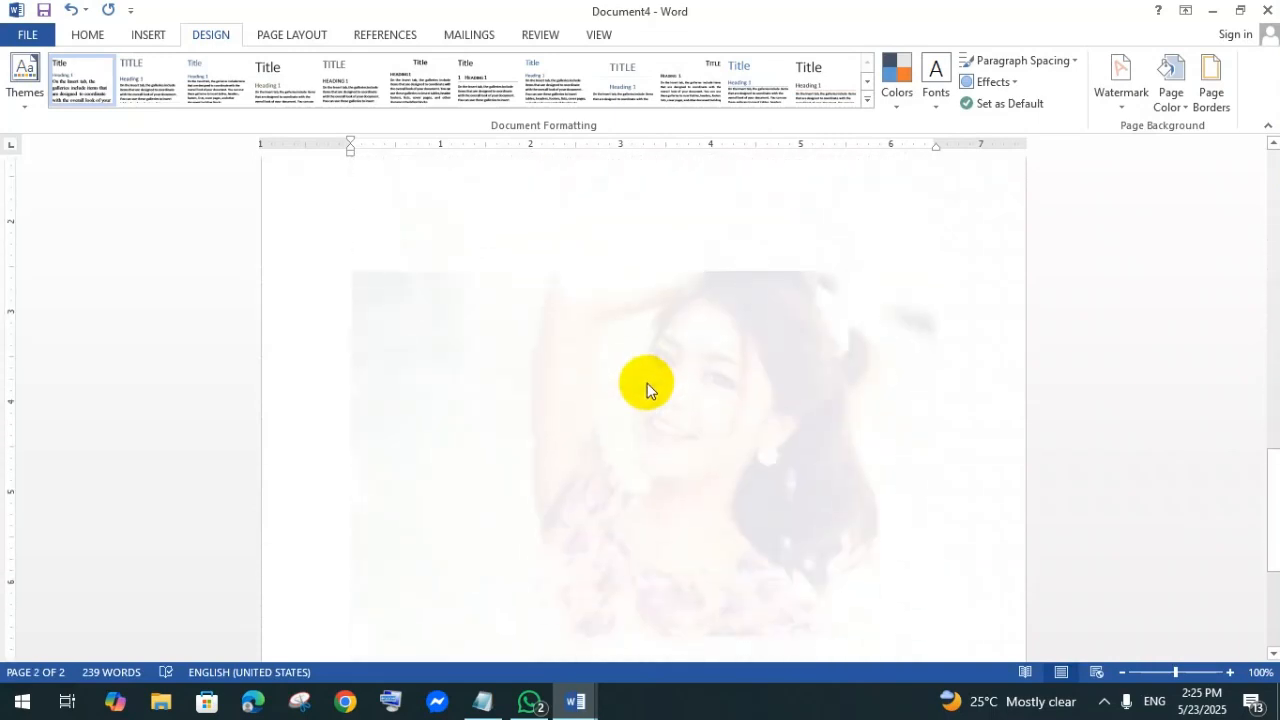
{"action": "left_click", "coordinate": [1114, 108]}
{"action": "left_click", "coordinate": [958, 505]}
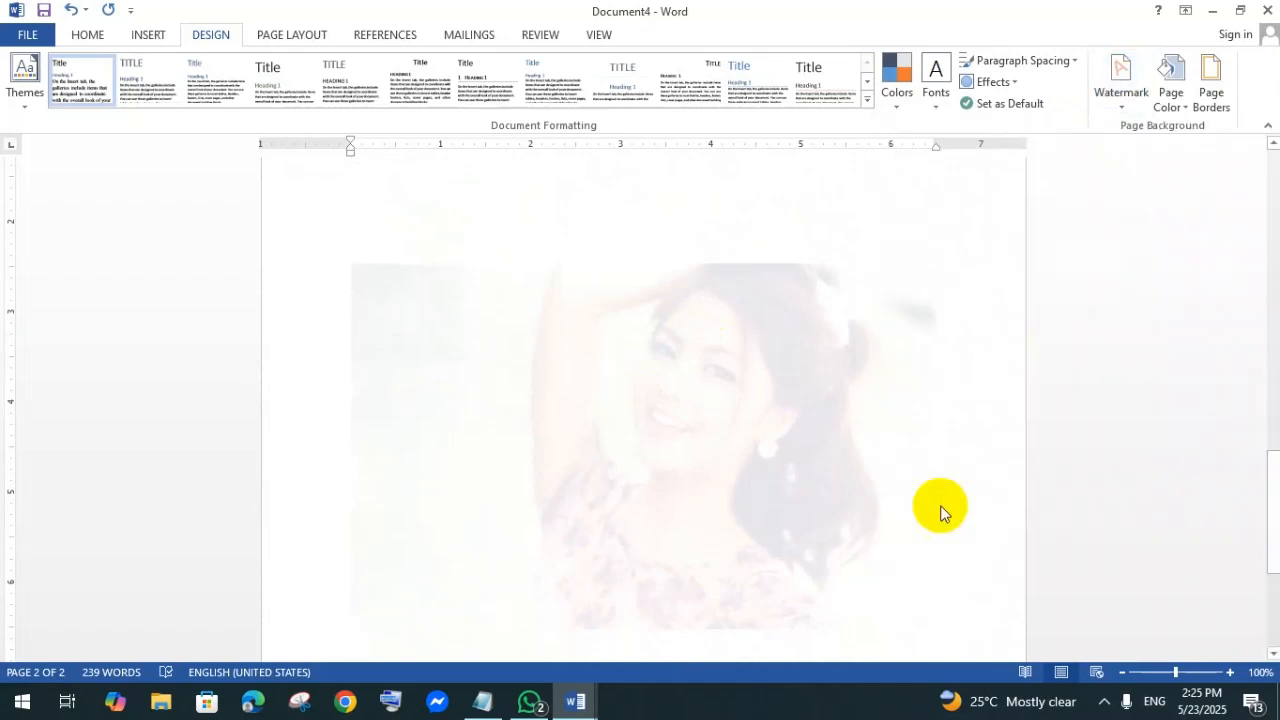
{"action": "left_click_drag", "start_coordinate": [992, 209], "coordinate": [1092, 194]}
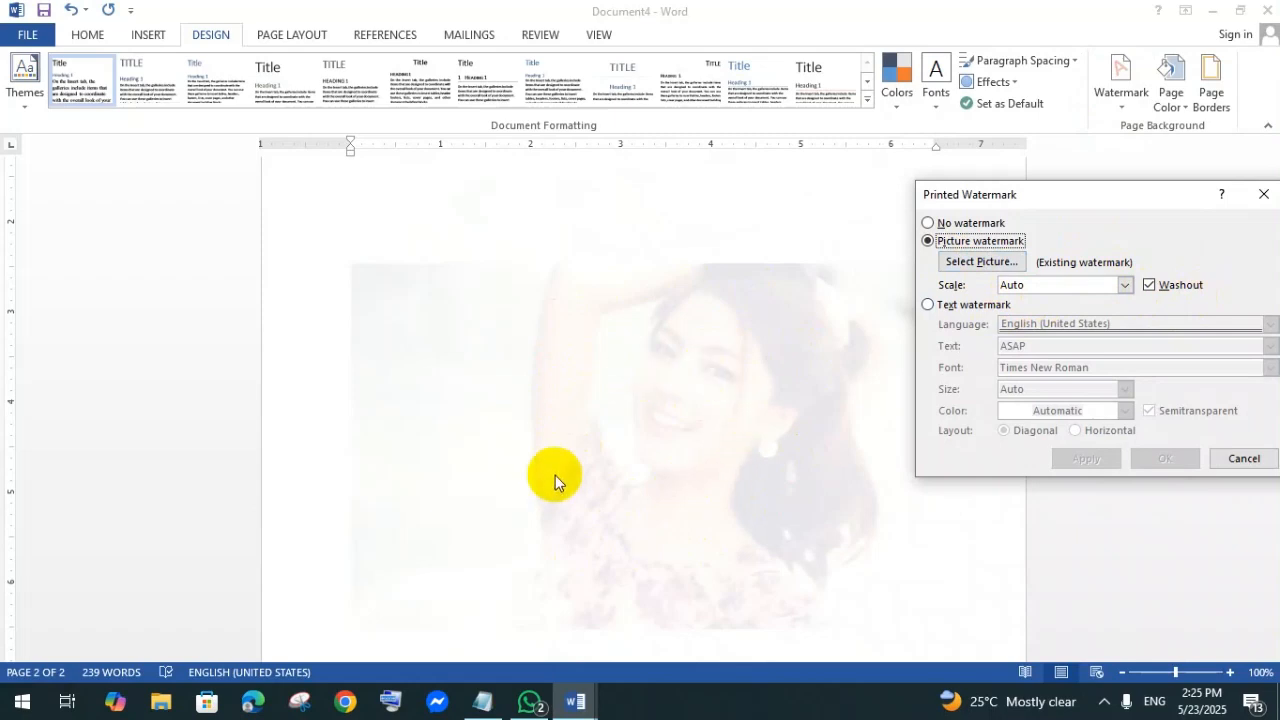
{"action": "left_click", "coordinate": [1150, 285]}
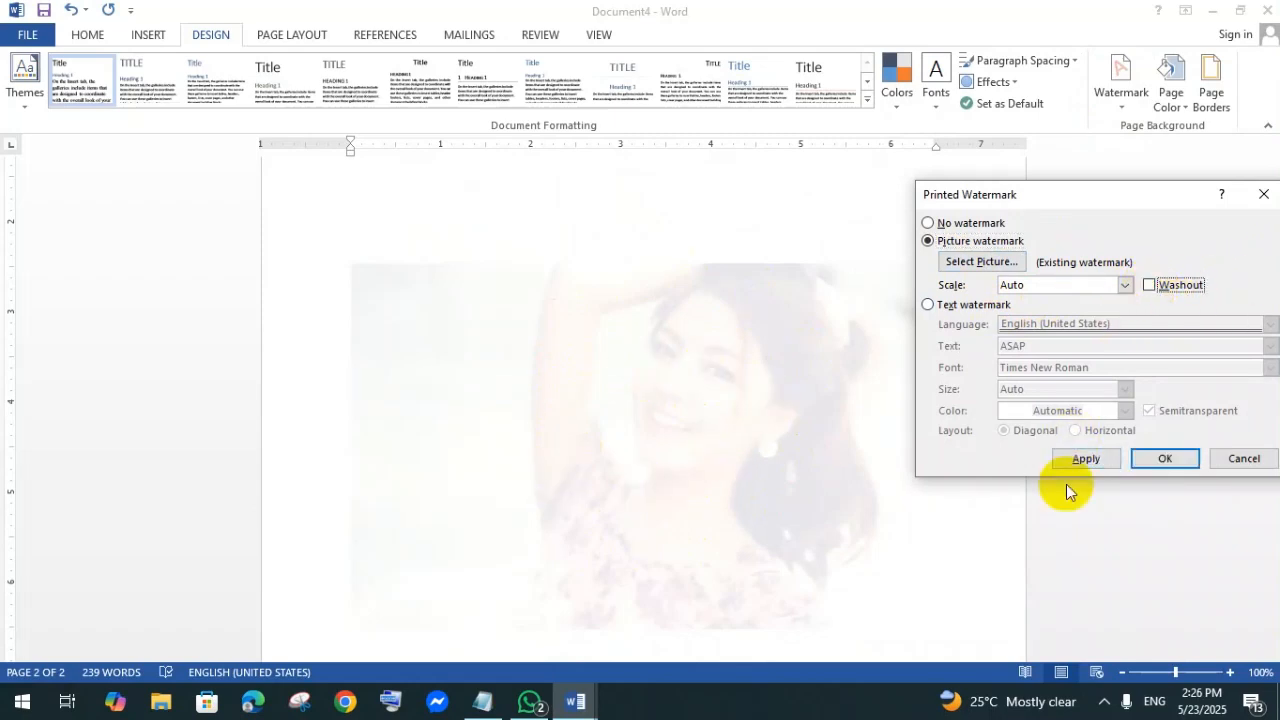
{"action": "left_click", "coordinate": [1085, 459]}
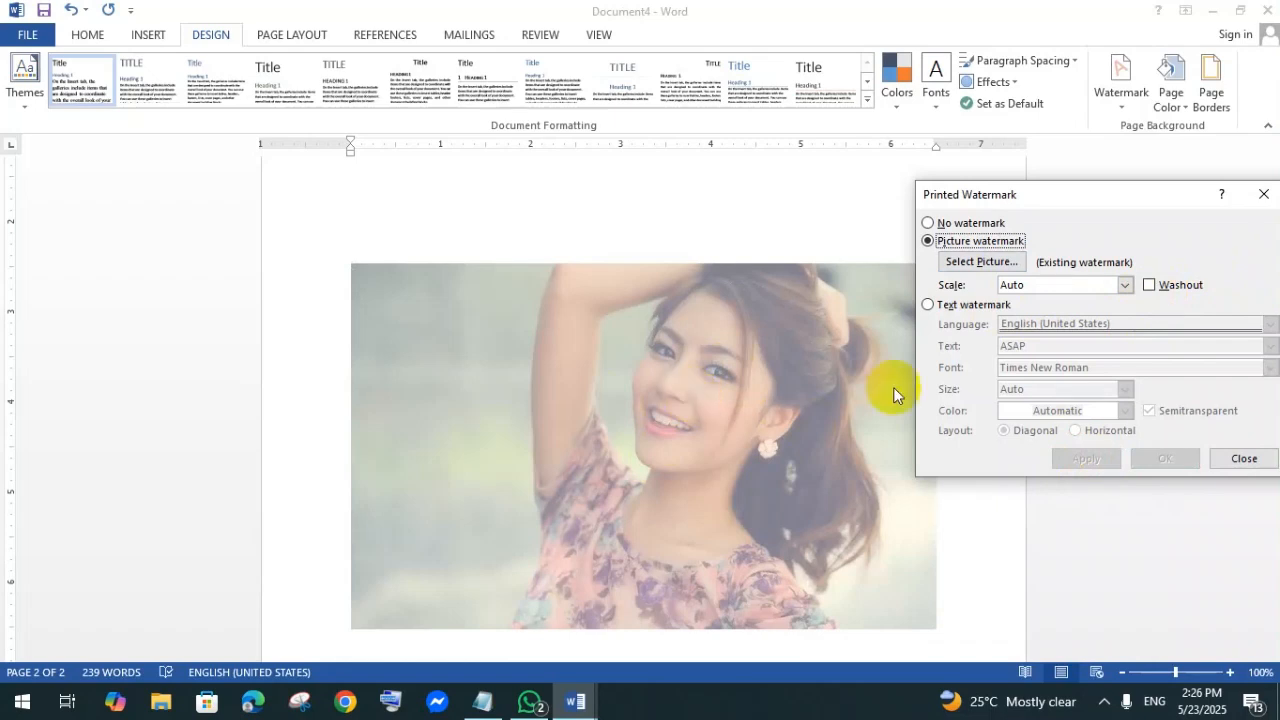
{"action": "left_click", "coordinate": [1243, 459]}
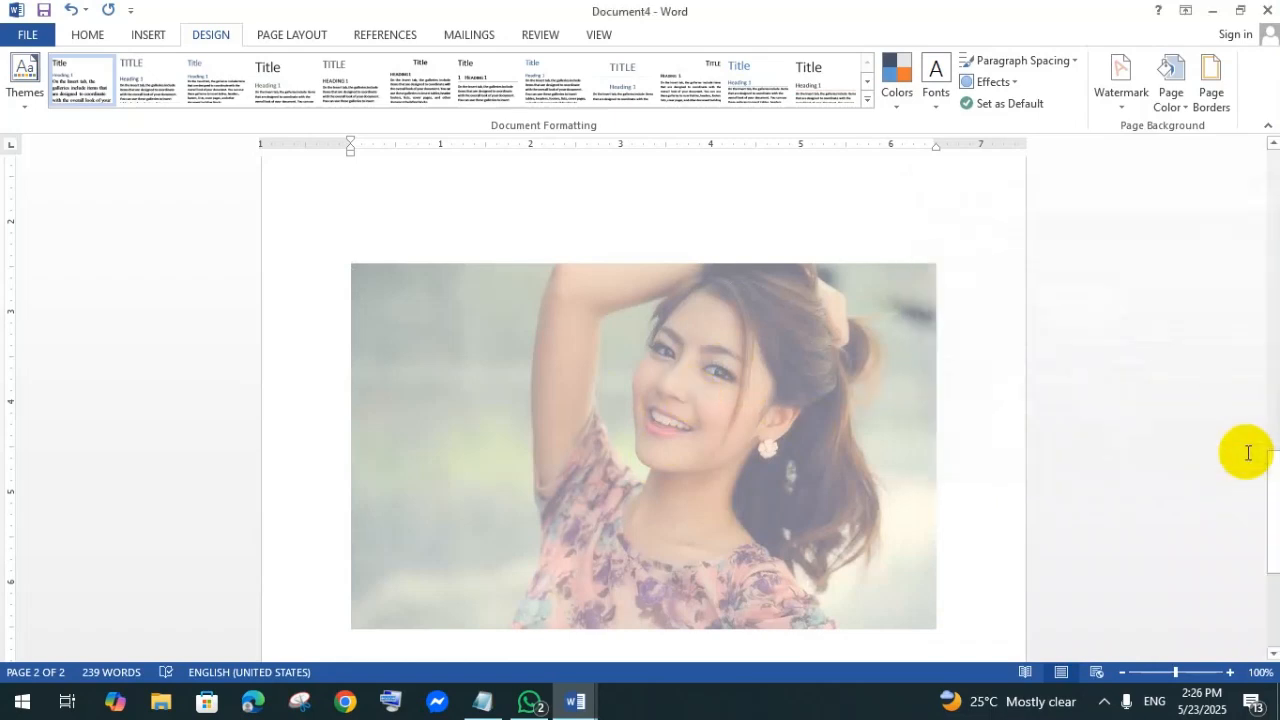
- Return to the first page and set the document's page color to the orange theme color
{"action": "scroll", "coordinate": [705, 380], "scroll_direction": "up", "scroll_amount": 3}
{"action": "scroll", "coordinate": [712, 390], "scroll_direction": "up", "scroll_amount": 10}
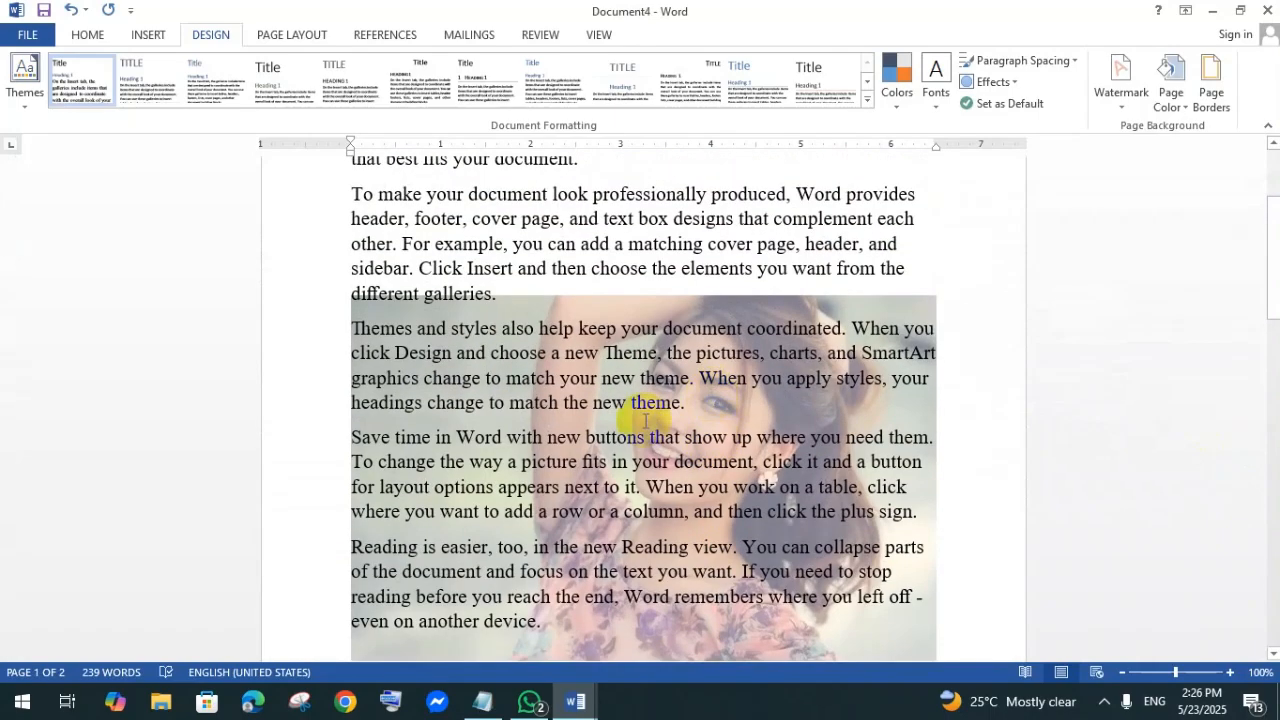
{"action": "left_click", "coordinate": [1187, 113]}
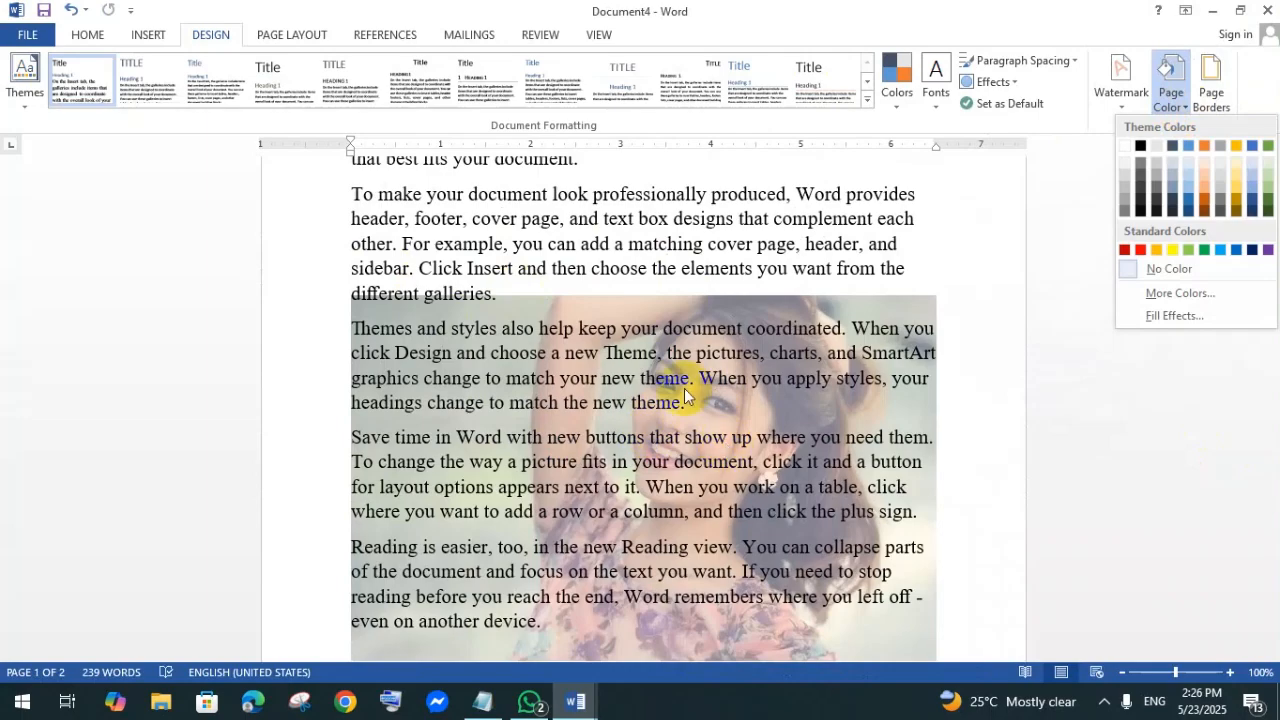
{"action": "scroll", "coordinate": [685, 390], "scroll_direction": "down", "scroll_amount": 5}
{"action": "scroll", "coordinate": [686, 388], "scroll_direction": "up", "scroll_amount": 7}
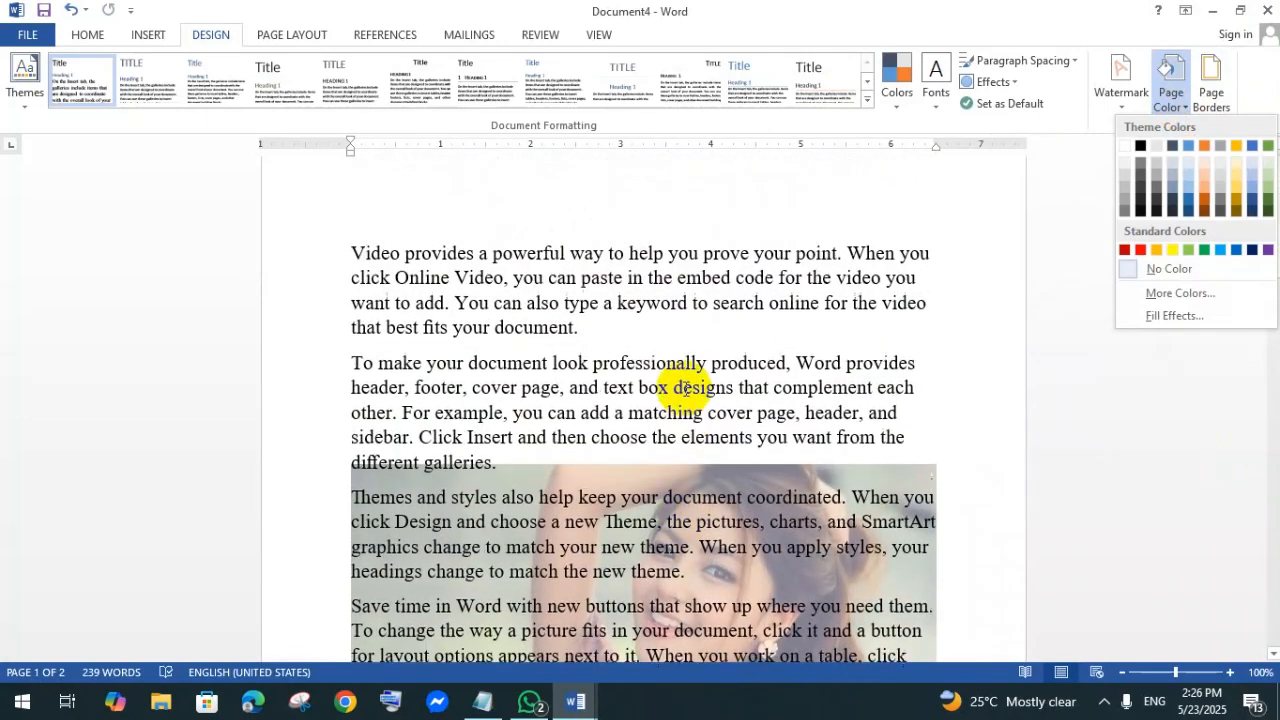
{"action": "scroll", "coordinate": [685, 393], "scroll_direction": "down", "scroll_amount": 1}
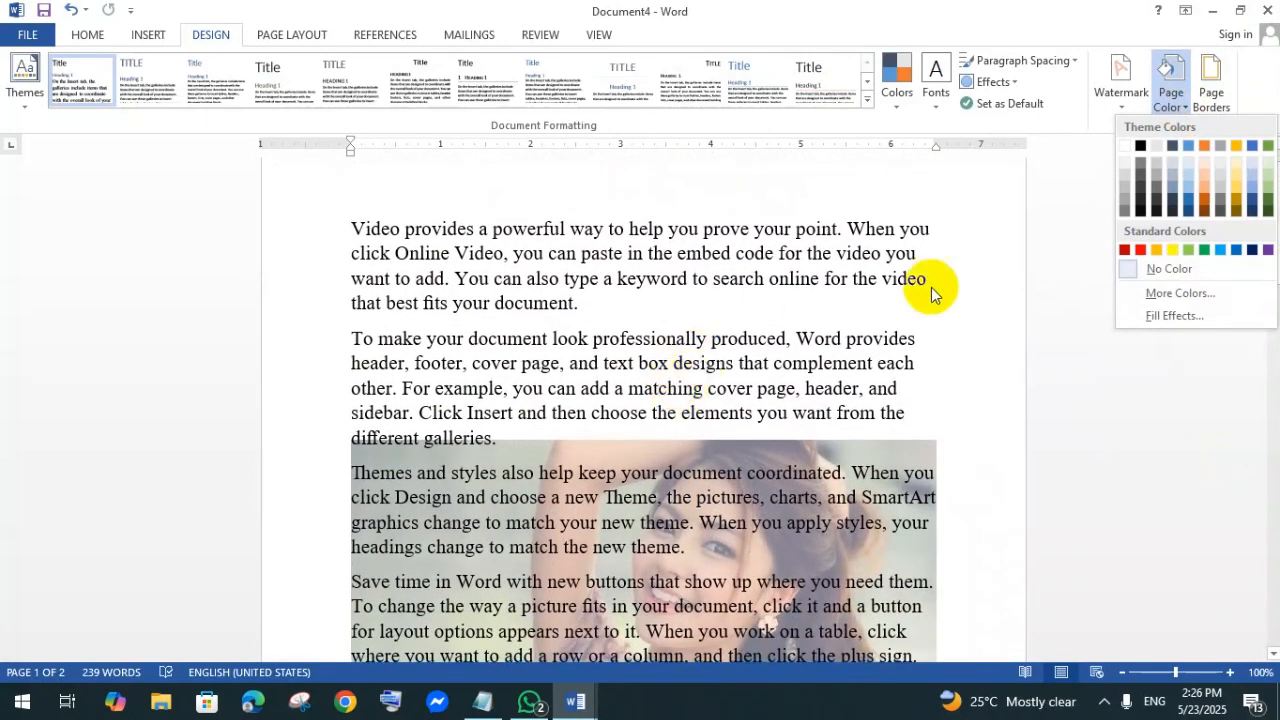
{"action": "left_click", "coordinate": [1124, 250]}
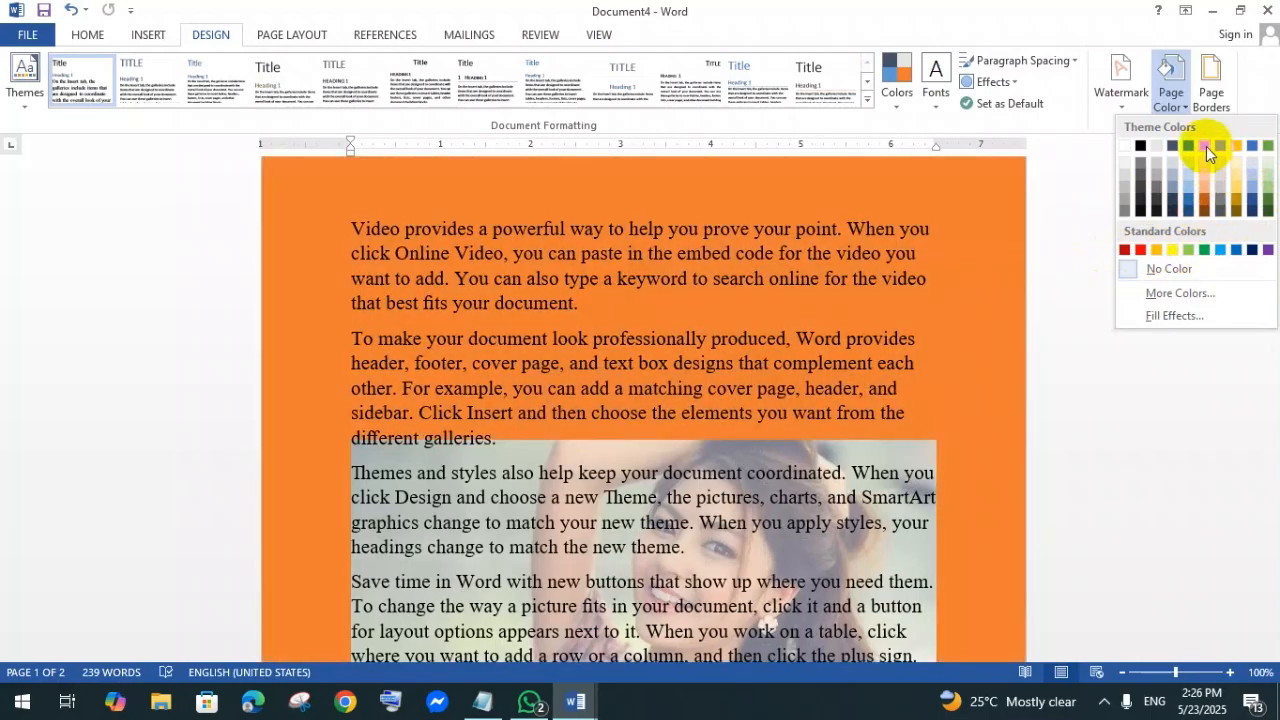
{"action": "left_click", "coordinate": [1206, 146]}
- Add blank lines from the second page downward until the document extends onto a third page
{"action": "scroll", "coordinate": [672, 319], "scroll_direction": "down", "scroll_amount": 15}
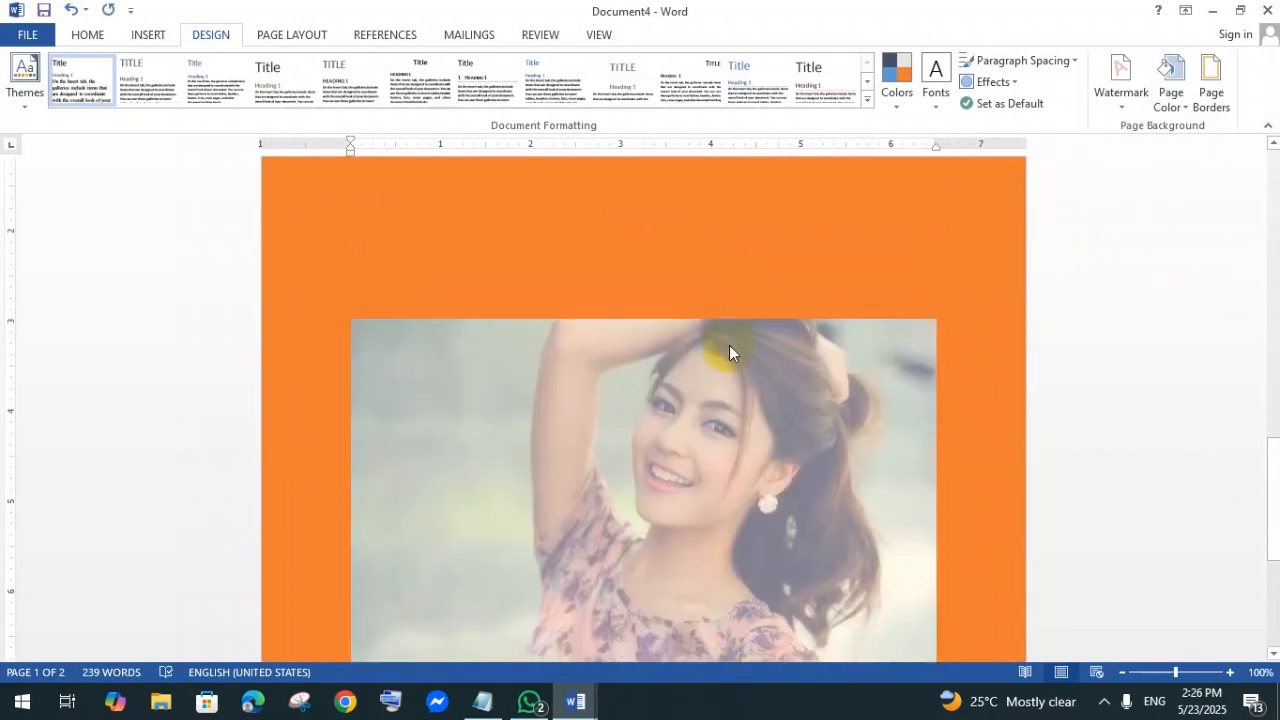
{"action": "scroll", "coordinate": [716, 513], "scroll_direction": "up", "scroll_amount": 5}
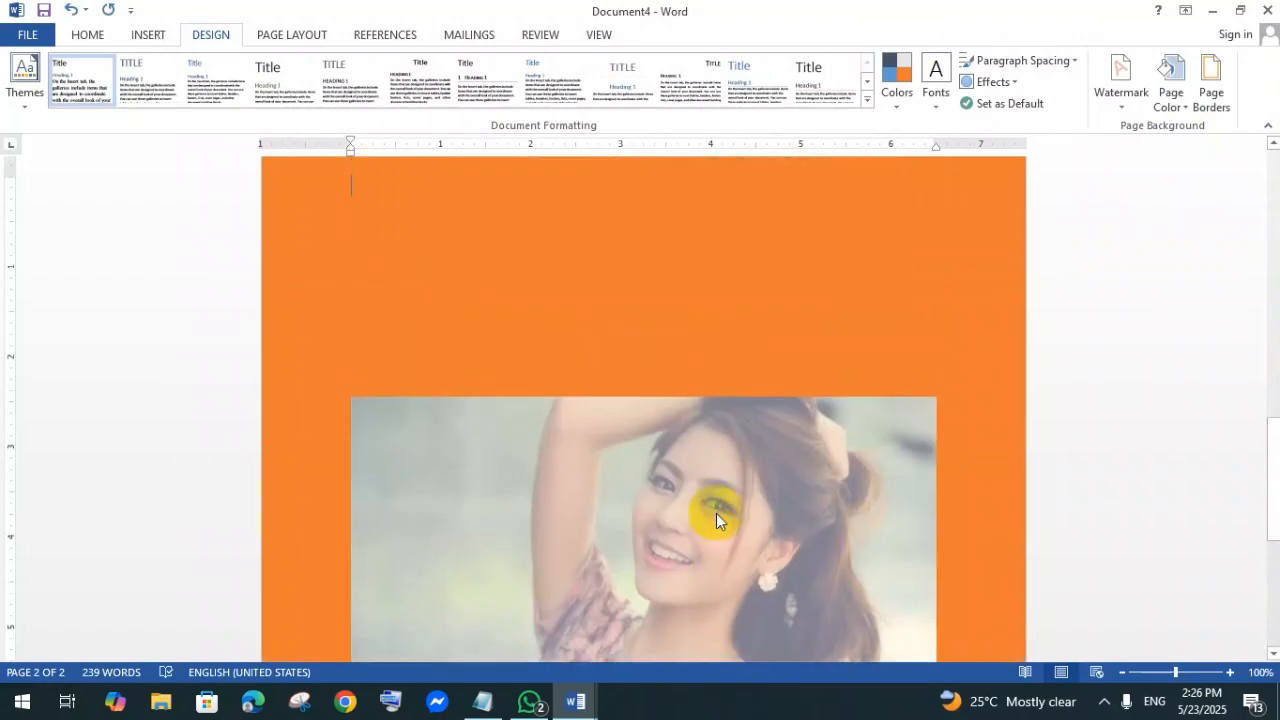
{"action": "scroll", "coordinate": [800, 445], "scroll_direction": "down", "scroll_amount": 6}
{"action": "scroll", "coordinate": [431, 500], "scroll_direction": "up", "scroll_amount": 7}
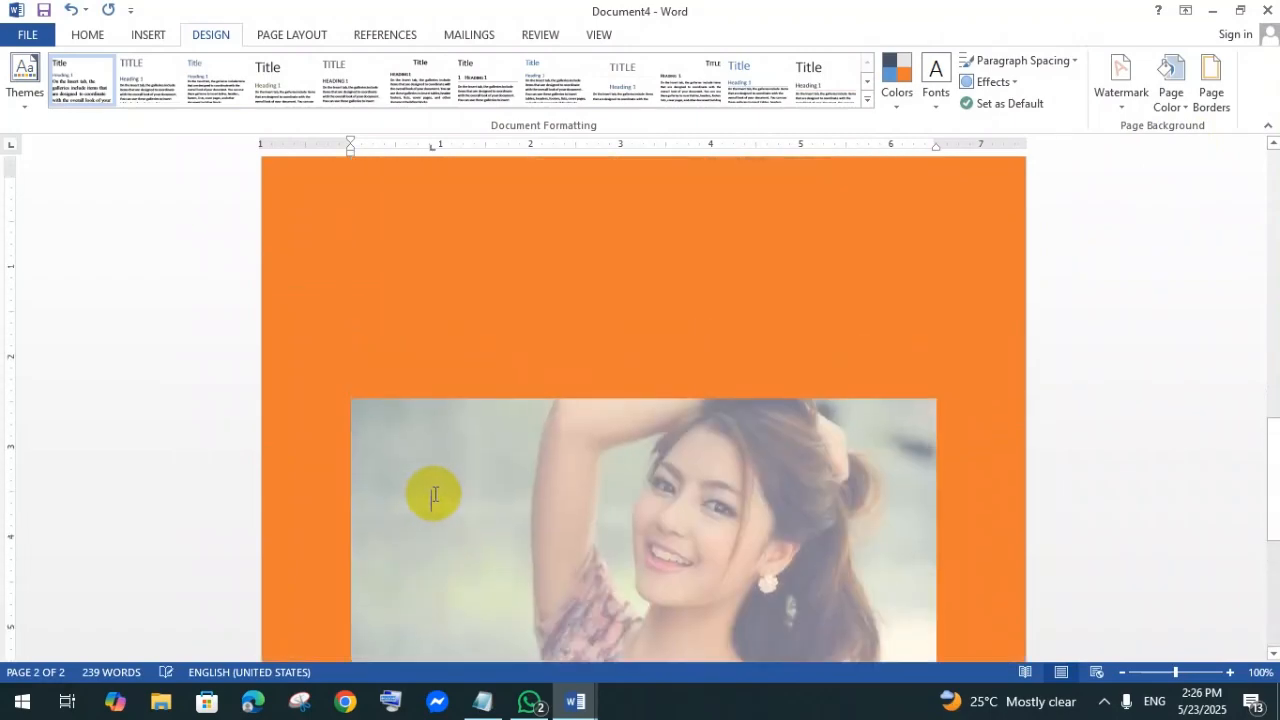
{"action": "scroll", "coordinate": [431, 491], "scroll_direction": "down", "scroll_amount": 4}
{"action": "scroll", "coordinate": [438, 491], "scroll_direction": "down", "scroll_amount": 1}
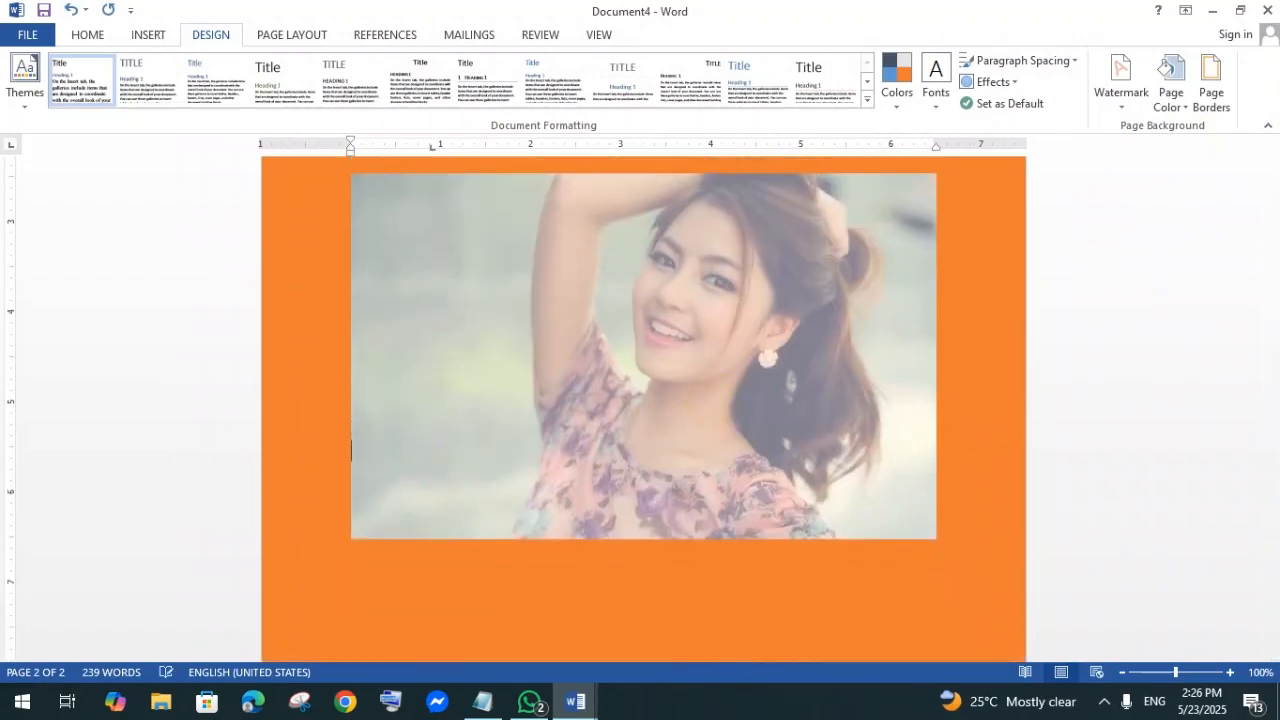
{"action": "scroll", "coordinate": [351, 640], "scroll_direction": "down", "scroll_amount": 5}
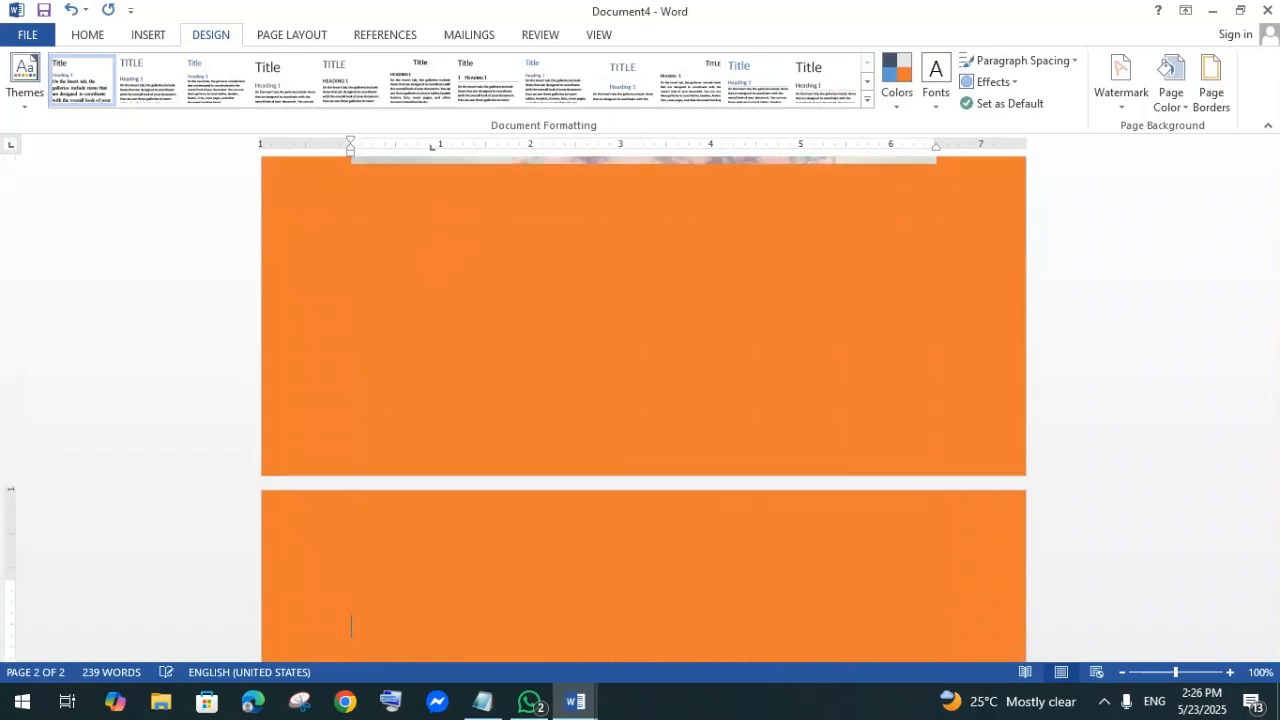
{"action": "key", "text": "ctrl+v"}
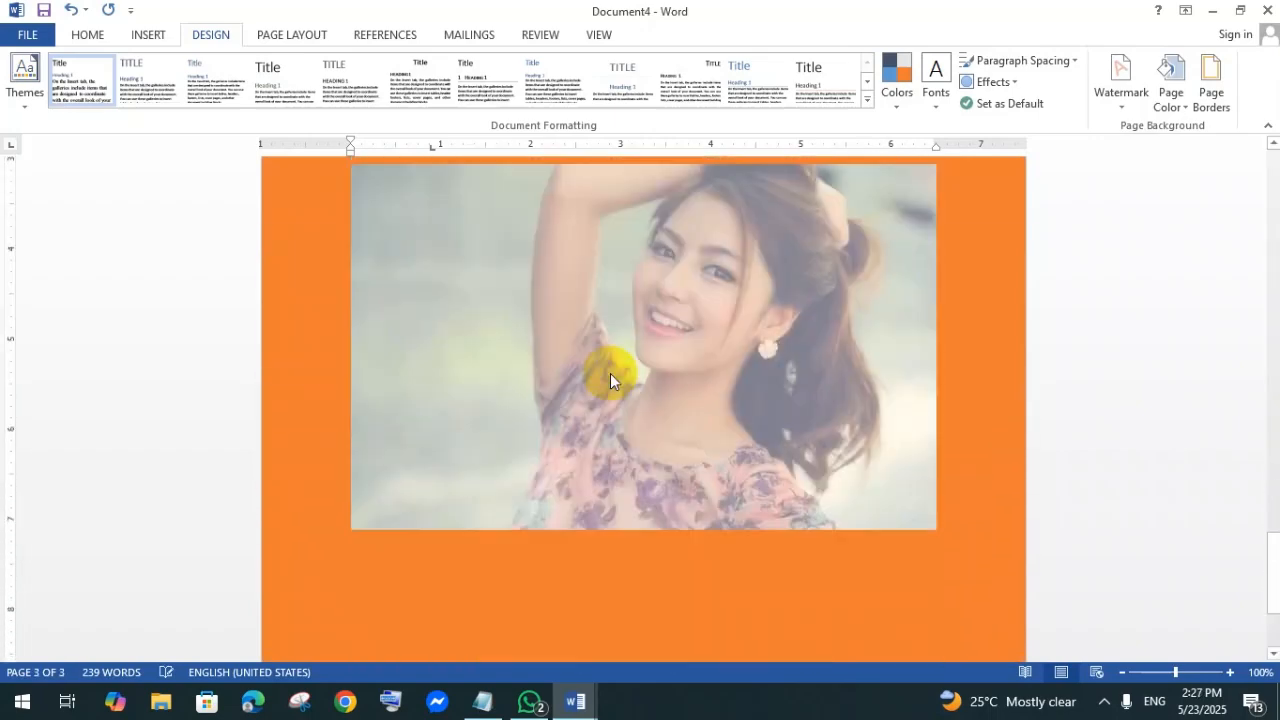
- Check the orange page background and the picture watermark across all three pages
{"action": "scroll", "coordinate": [608, 371], "scroll_direction": "down", "scroll_amount": 3}
{"action": "scroll", "coordinate": [610, 373], "scroll_direction": "up", "scroll_amount": 4}
{"action": "scroll", "coordinate": [610, 373], "scroll_direction": "down", "scroll_amount": 7}
{"action": "scroll", "coordinate": [610, 373], "scroll_direction": "up", "scroll_amount": 12}
{"action": "scroll", "coordinate": [610, 373], "scroll_direction": "down", "scroll_amount": 8}
{"action": "scroll", "coordinate": [610, 373], "scroll_direction": "up", "scroll_amount": 7}
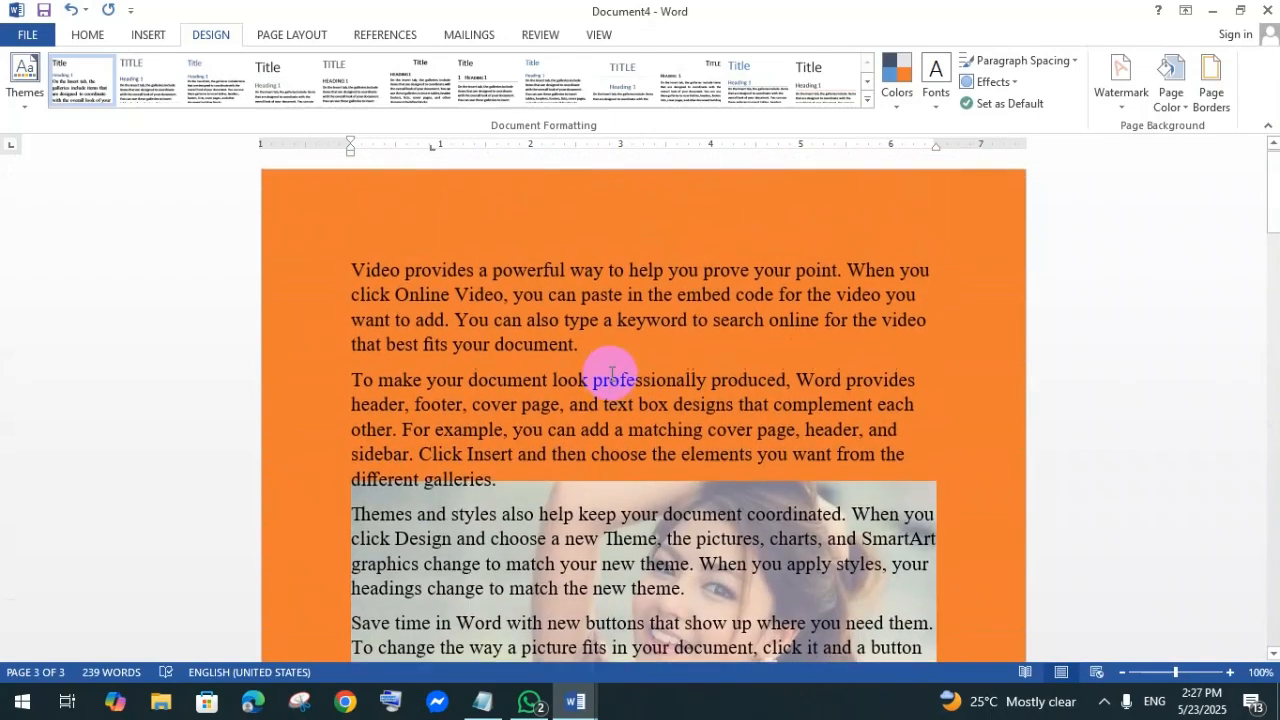
- Open the page border settings from the first page and choose the Box setting for the whole document
{"action": "left_click", "coordinate": [415, 325]}
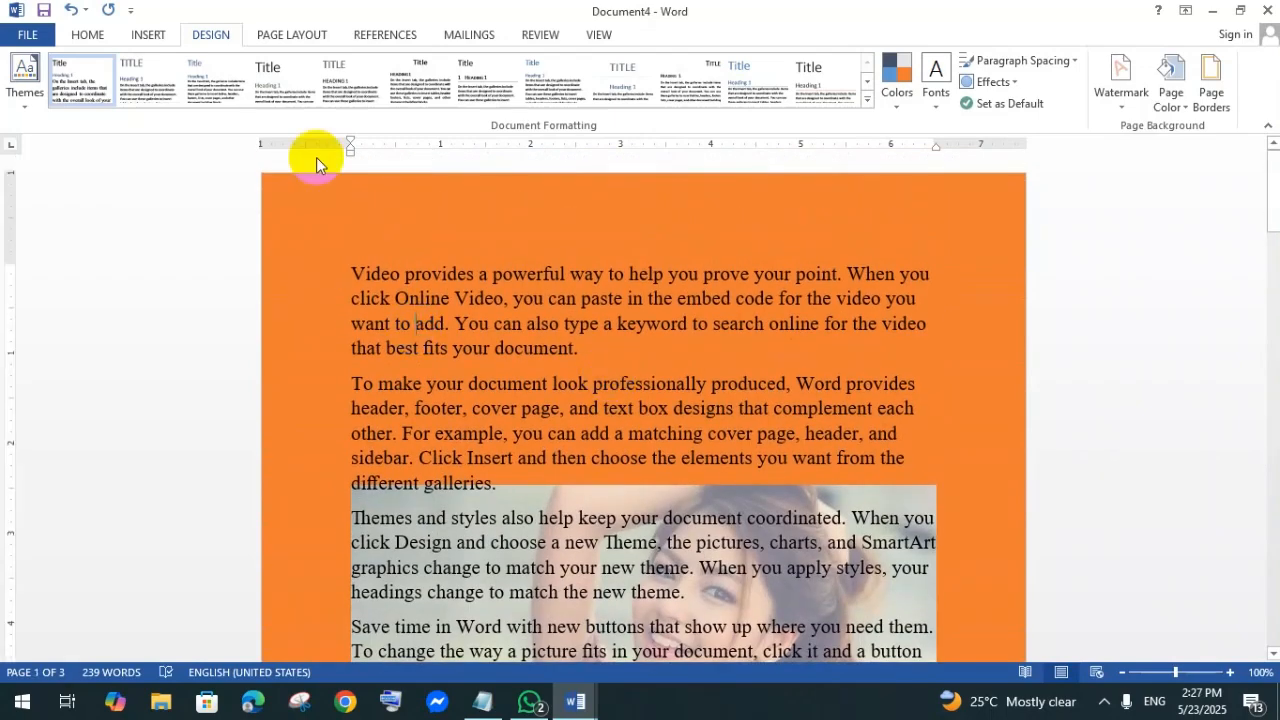
{"action": "left_click", "coordinate": [1213, 88]}
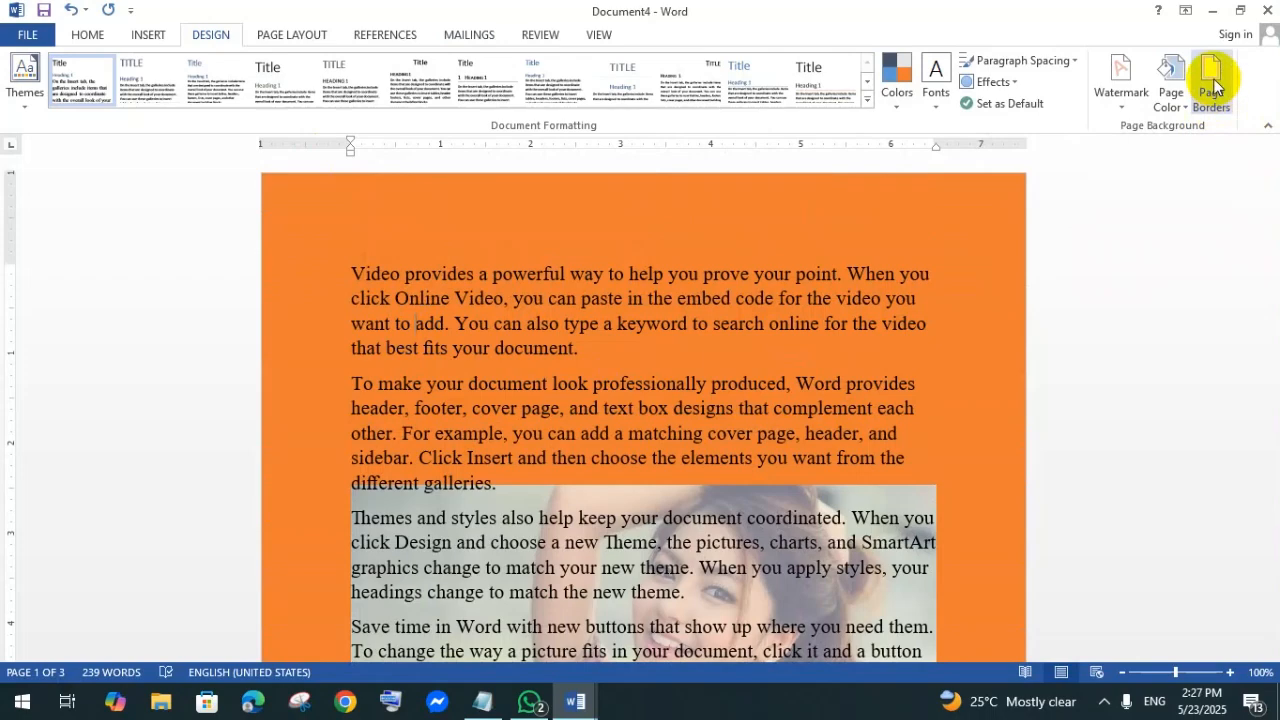
{"action": "mouse_move", "coordinate": [736, 165]}
{"action": "left_mouse_down"}
{"action": "mouse_move", "coordinate": [766, 163]}
{"action": "mouse_move", "coordinate": [845, 105]}
{"action": "left_mouse_up"}
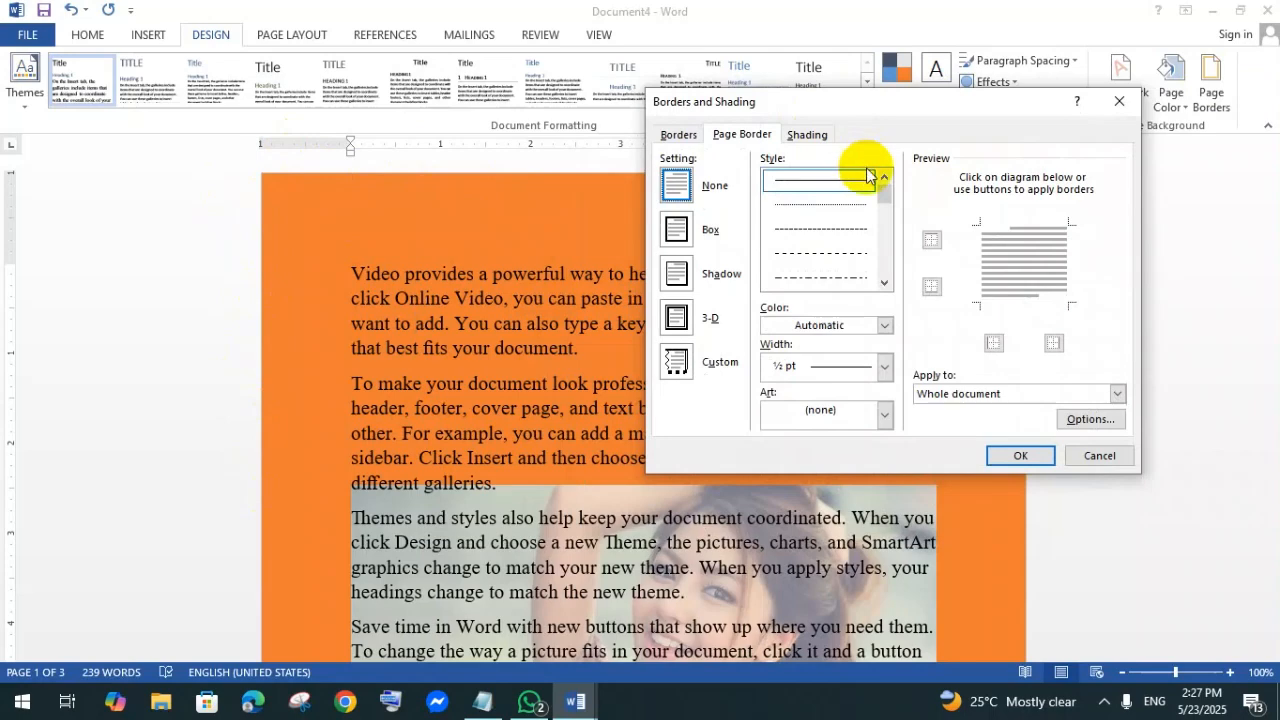
{"action": "left_click", "coordinate": [677, 230]}
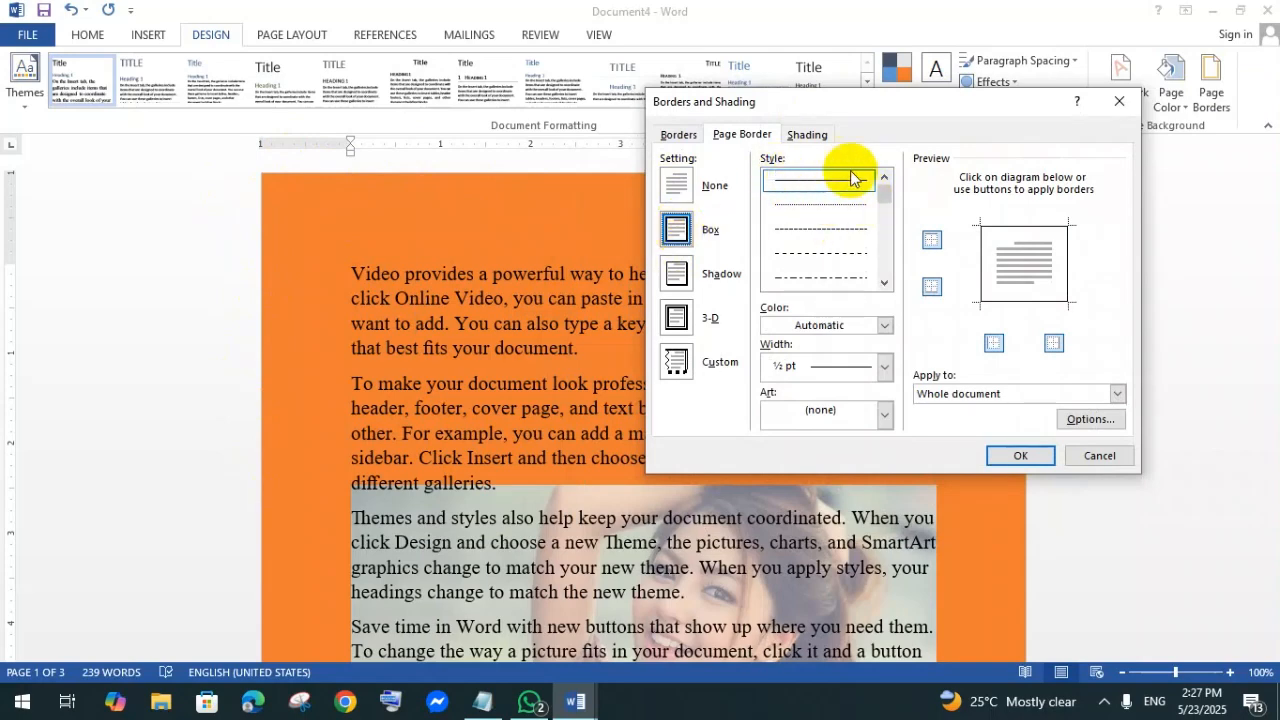
- Try a wavy line style in red with a ¾ pt width for the page border
{"action": "mouse_move", "coordinate": [886, 200]}
{"action": "left_mouse_down"}
{"action": "mouse_move", "coordinate": [886, 260]}
{"action": "mouse_move", "coordinate": [886, 249]}
{"action": "mouse_move", "coordinate": [820, 249]}
{"action": "mouse_move", "coordinate": [887, 252]}
{"action": "mouse_move", "coordinate": [887, 239]}
{"action": "mouse_move", "coordinate": [888, 254]}
{"action": "left_mouse_up"}
{"action": "left_click", "coordinate": [820, 240]}
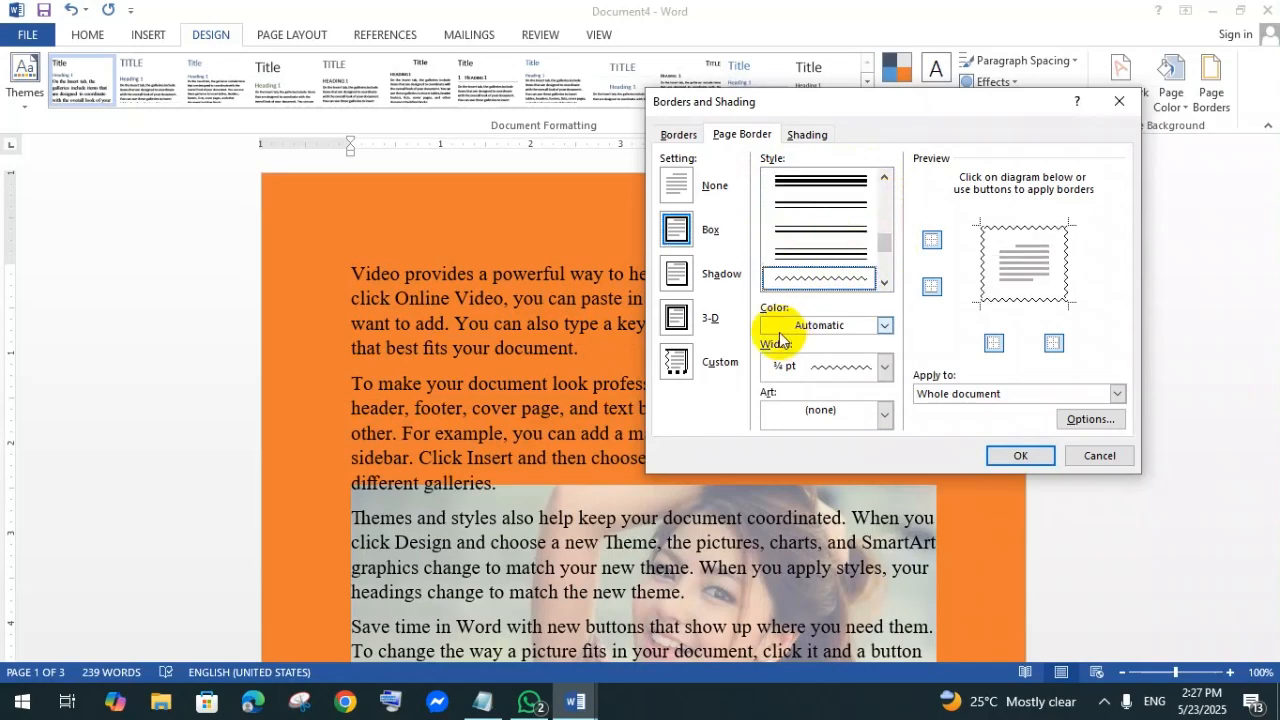
{"action": "left_click", "coordinate": [885, 327]}
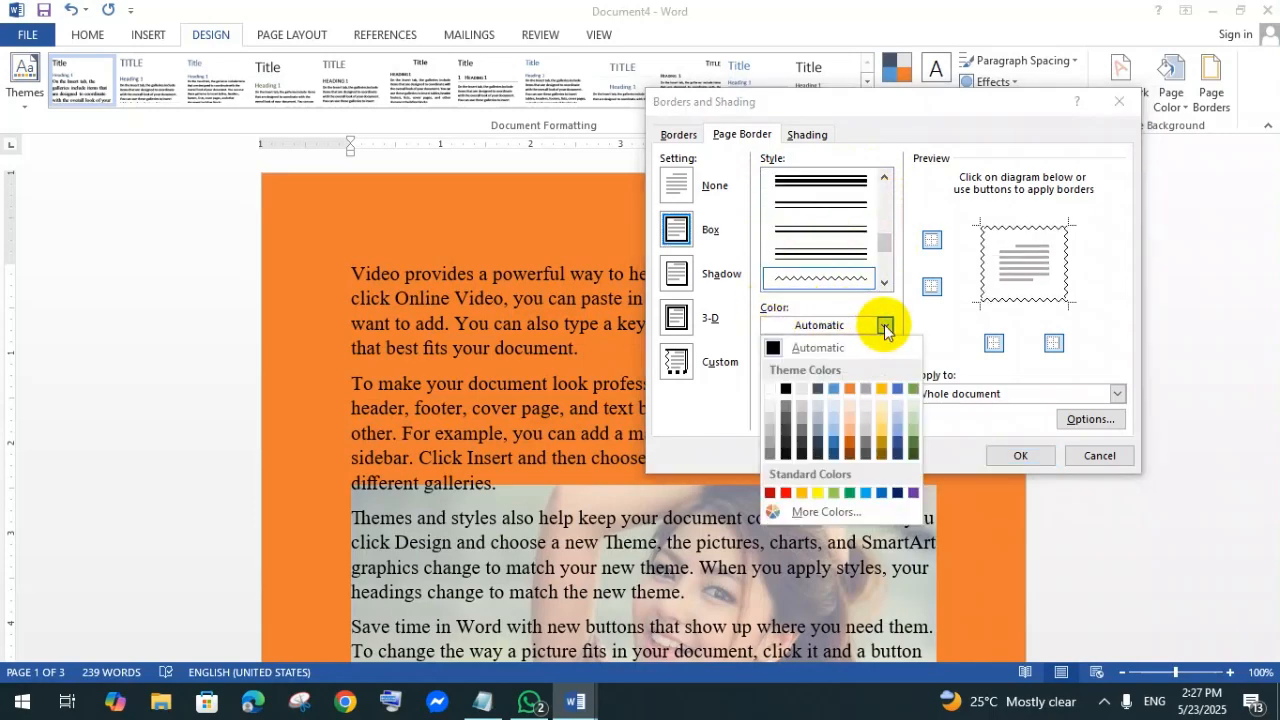
{"action": "left_click", "coordinate": [786, 493]}
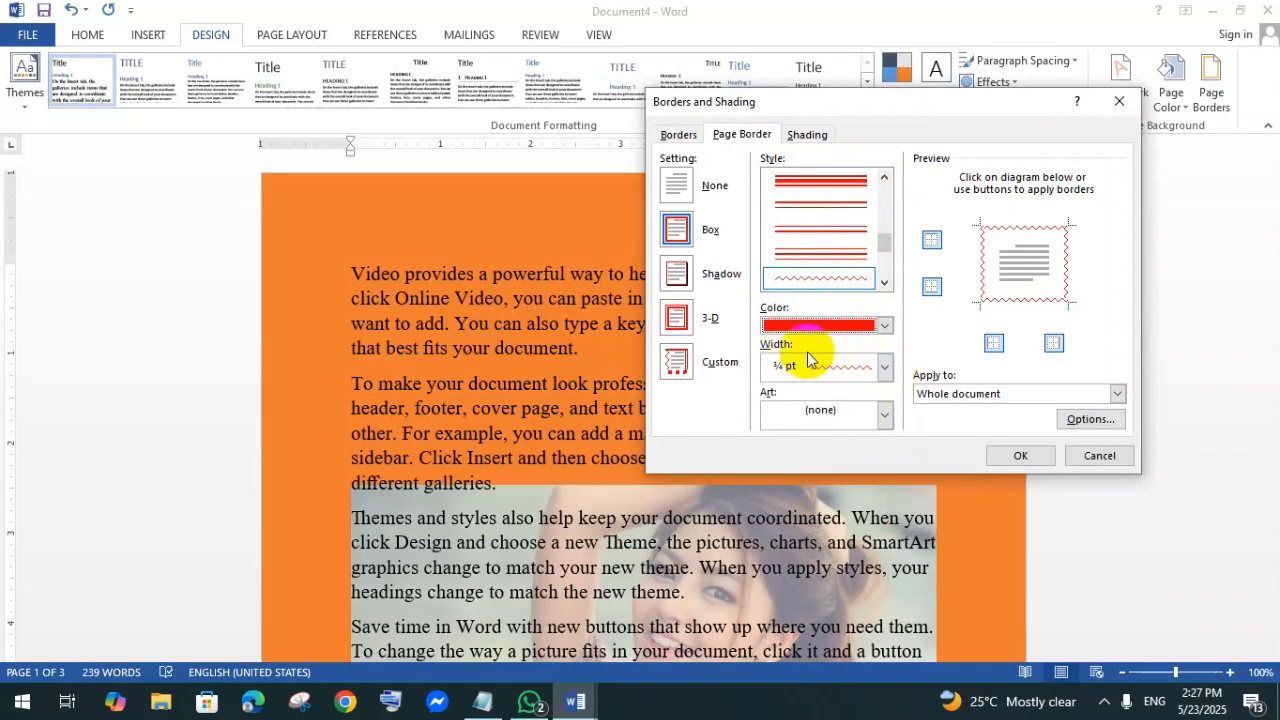
{"action": "left_click", "coordinate": [885, 370]}
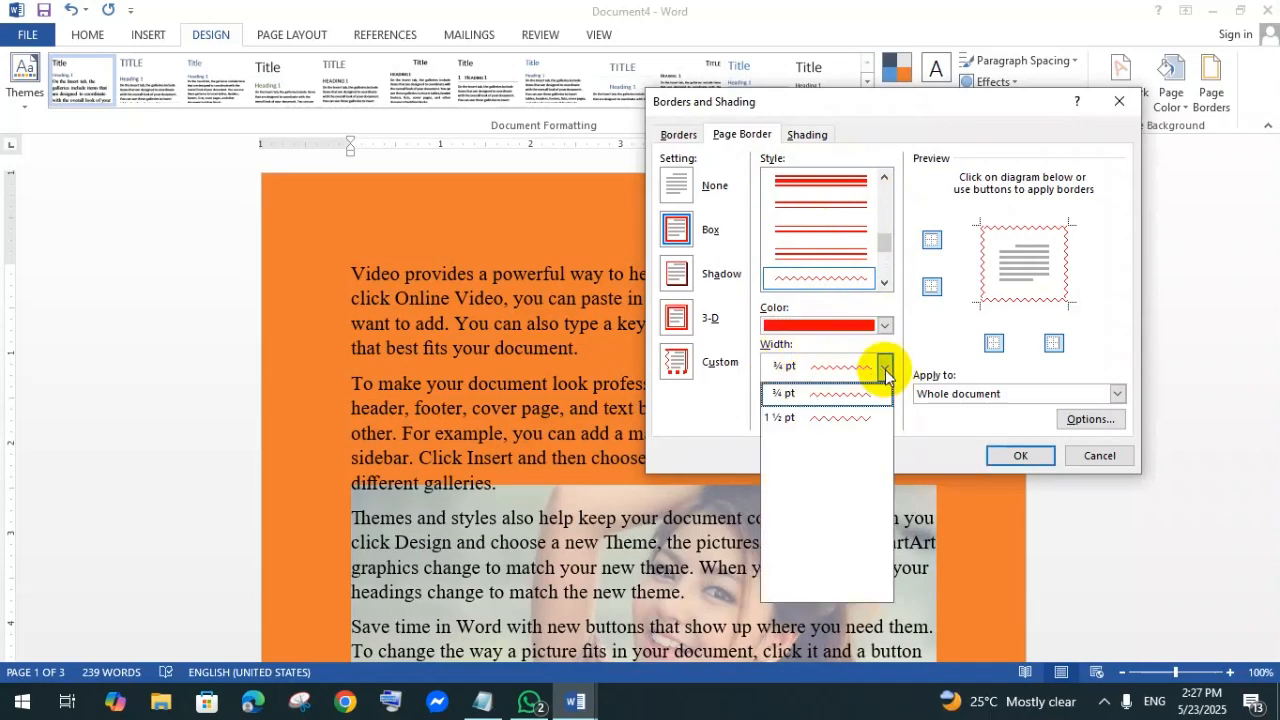
{"action": "left_click", "coordinate": [815, 396]}
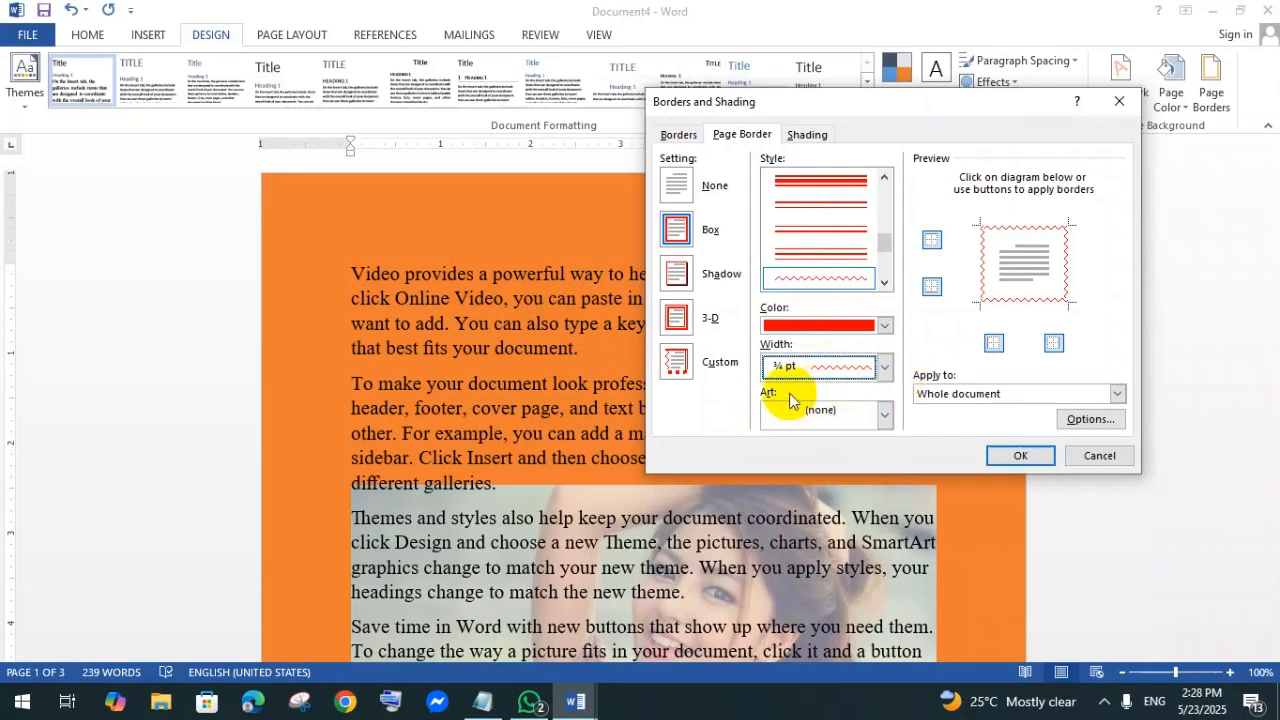
- Choose the small dotted black-on-white art design listed just above the black flowers, and apply it as the page border
{"action": "left_click", "coordinate": [884, 420]}
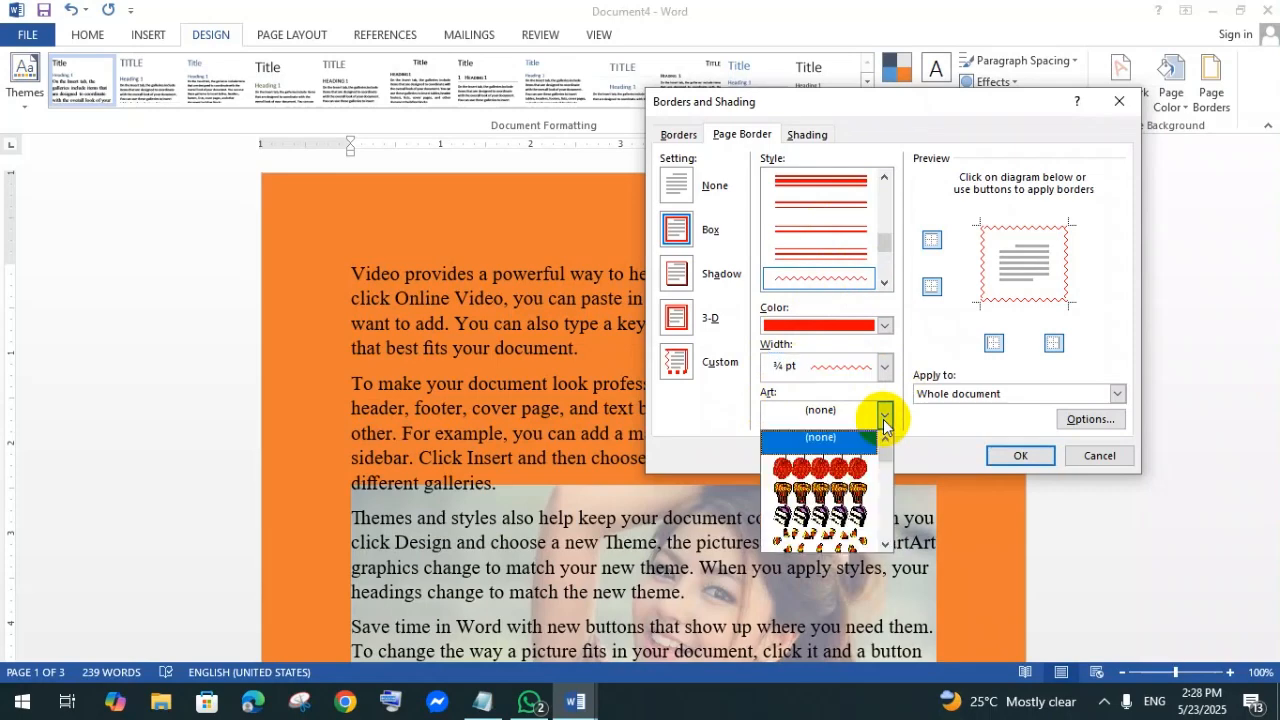
{"action": "scroll", "coordinate": [836, 470], "scroll_direction": "down", "scroll_amount": 5}
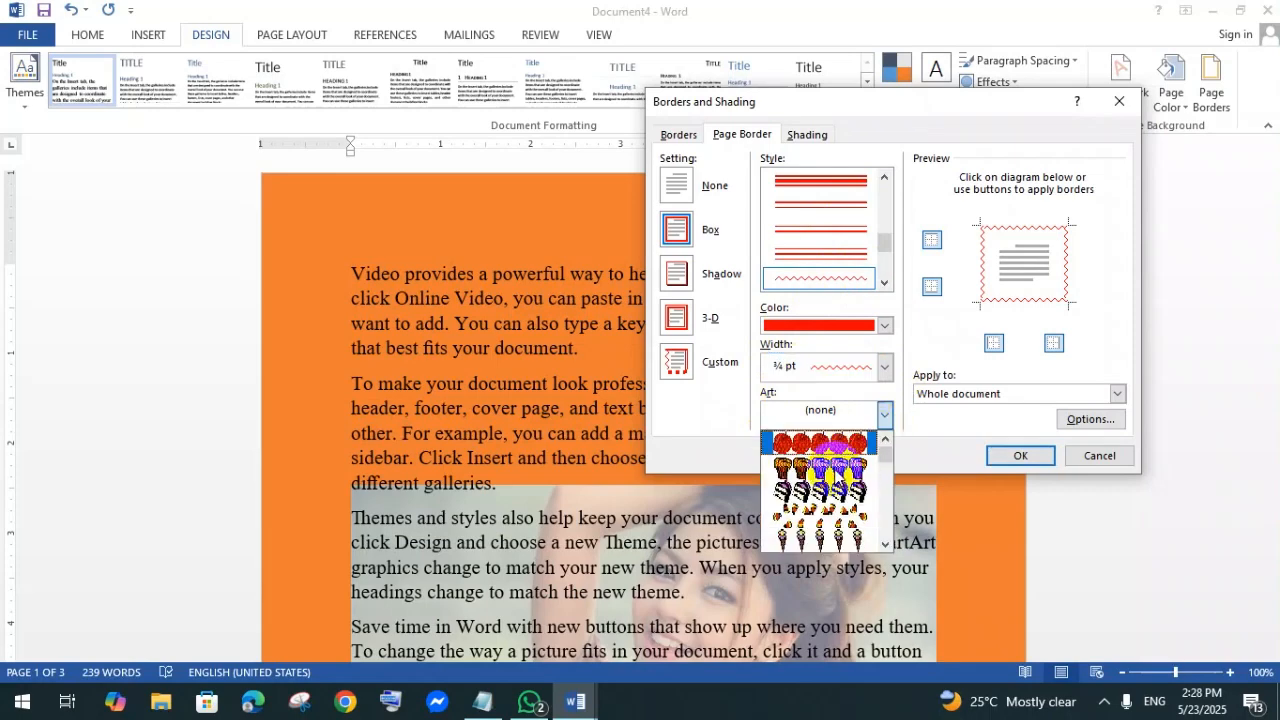
{"action": "scroll", "coordinate": [838, 472], "scroll_direction": "down", "scroll_amount": 8}
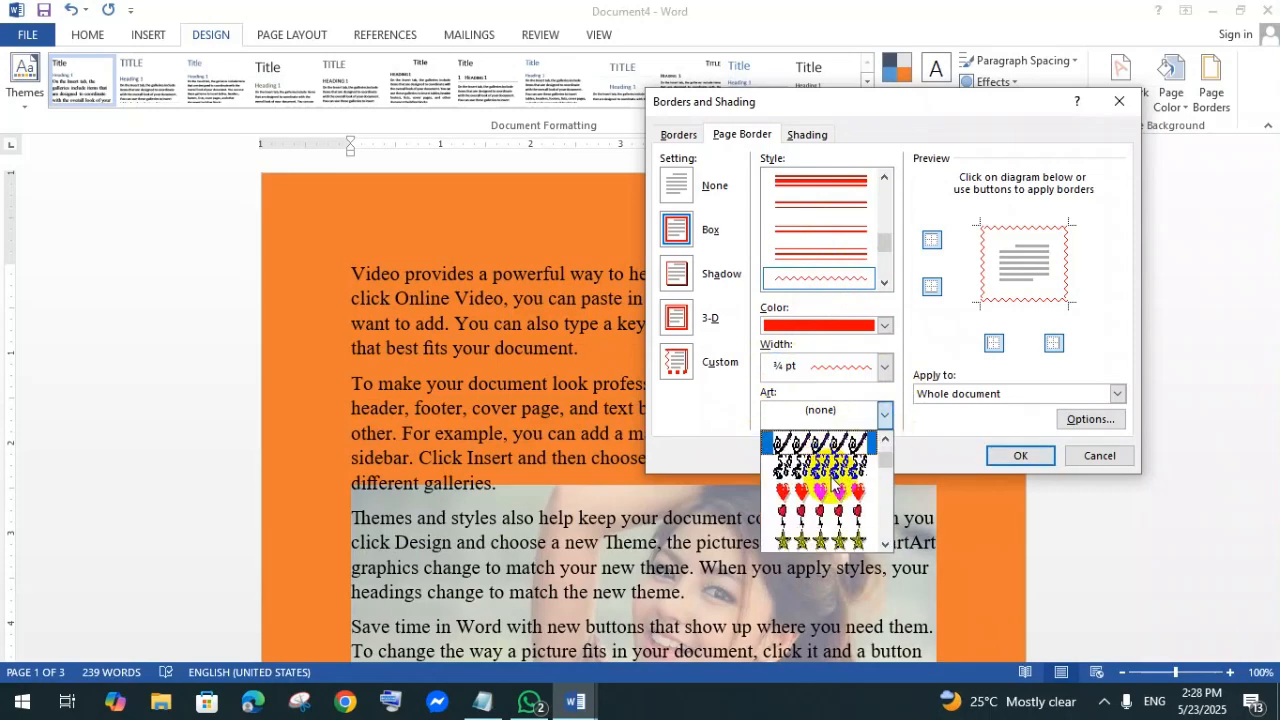
{"action": "scroll", "coordinate": [840, 480], "scroll_direction": "down", "scroll_amount": 8}
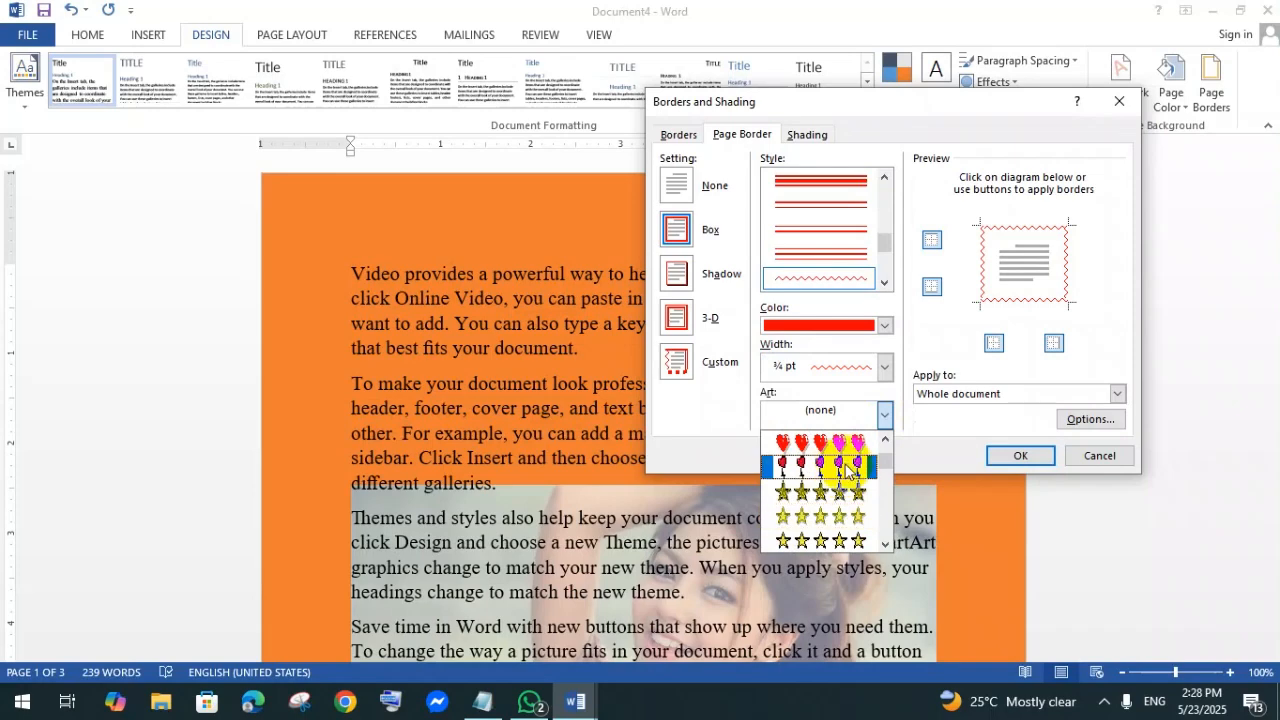
{"action": "scroll", "coordinate": [846, 470], "scroll_direction": "down", "scroll_amount": 8}
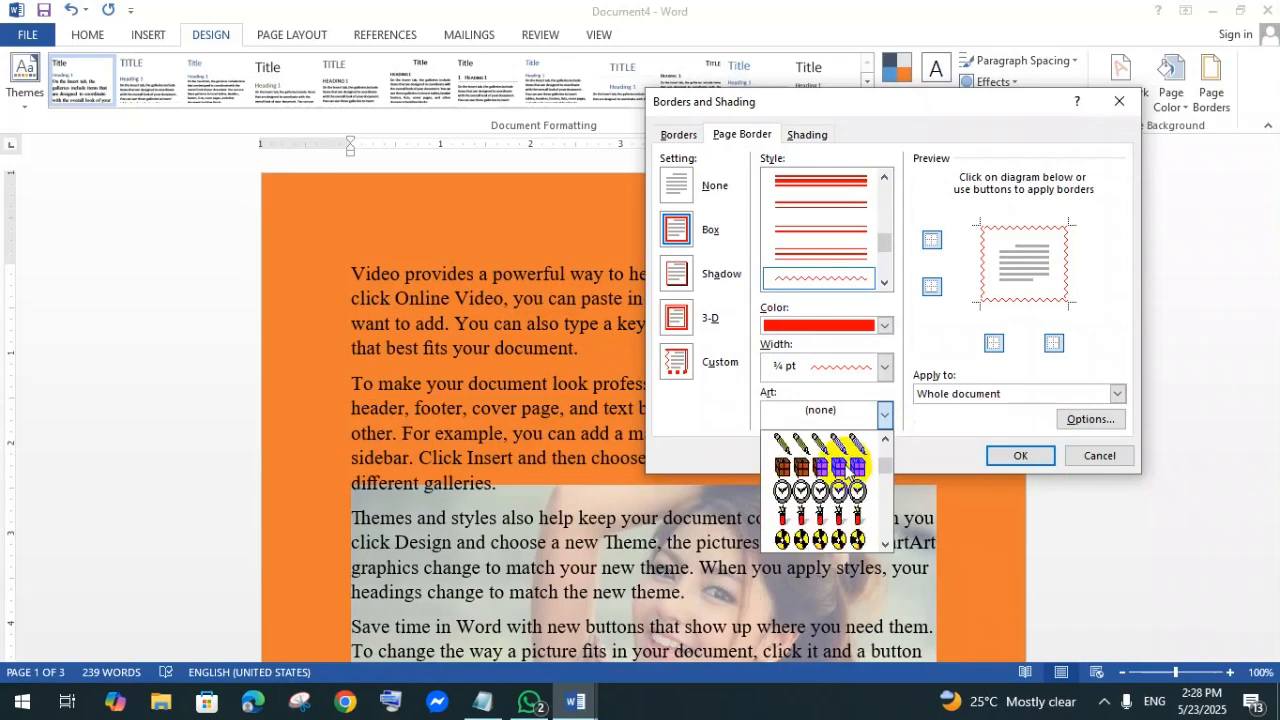
{"action": "scroll", "coordinate": [846, 470], "scroll_direction": "down", "scroll_amount": 6}
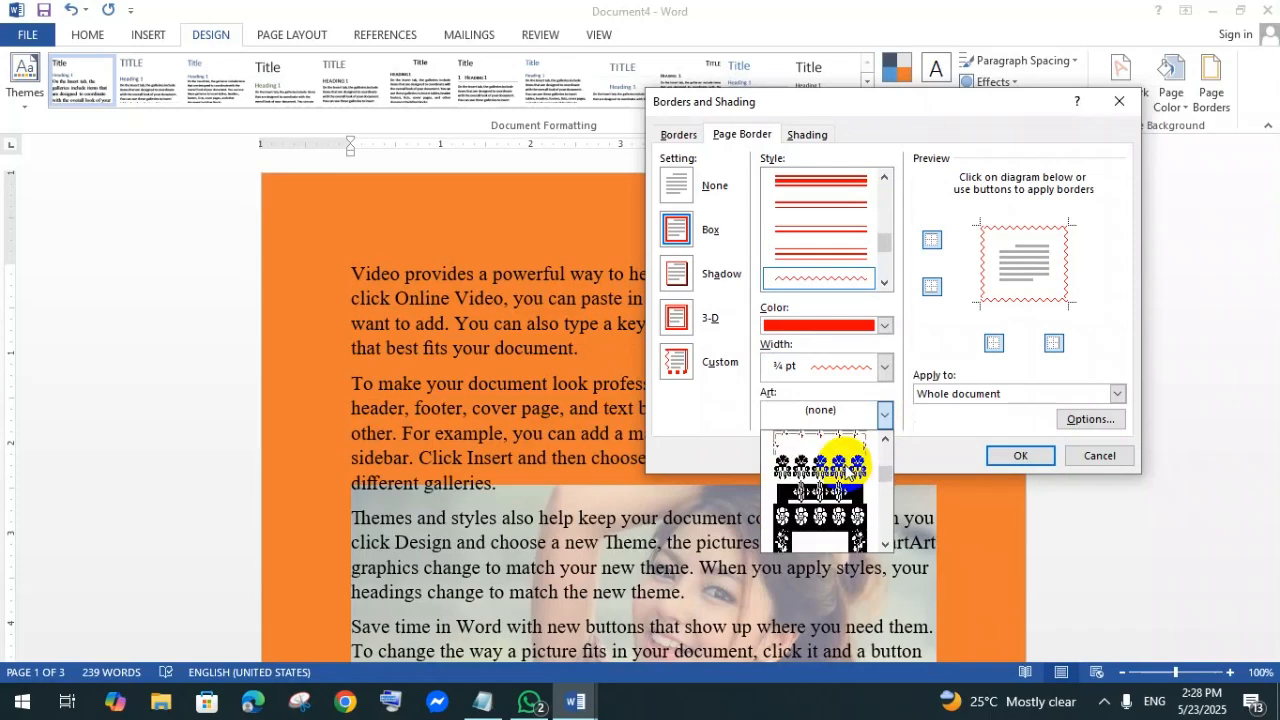
{"action": "scroll", "coordinate": [846, 470], "scroll_direction": "down", "scroll_amount": 8}
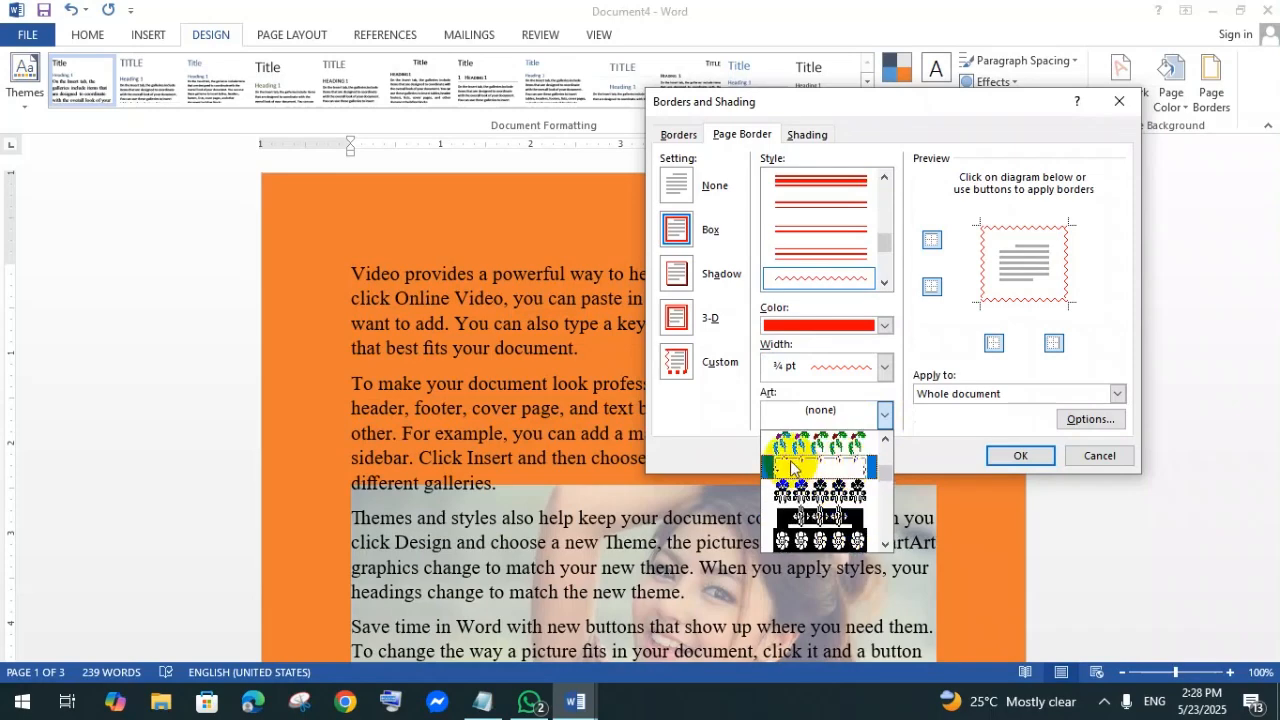
{"action": "left_click", "coordinate": [790, 460]}
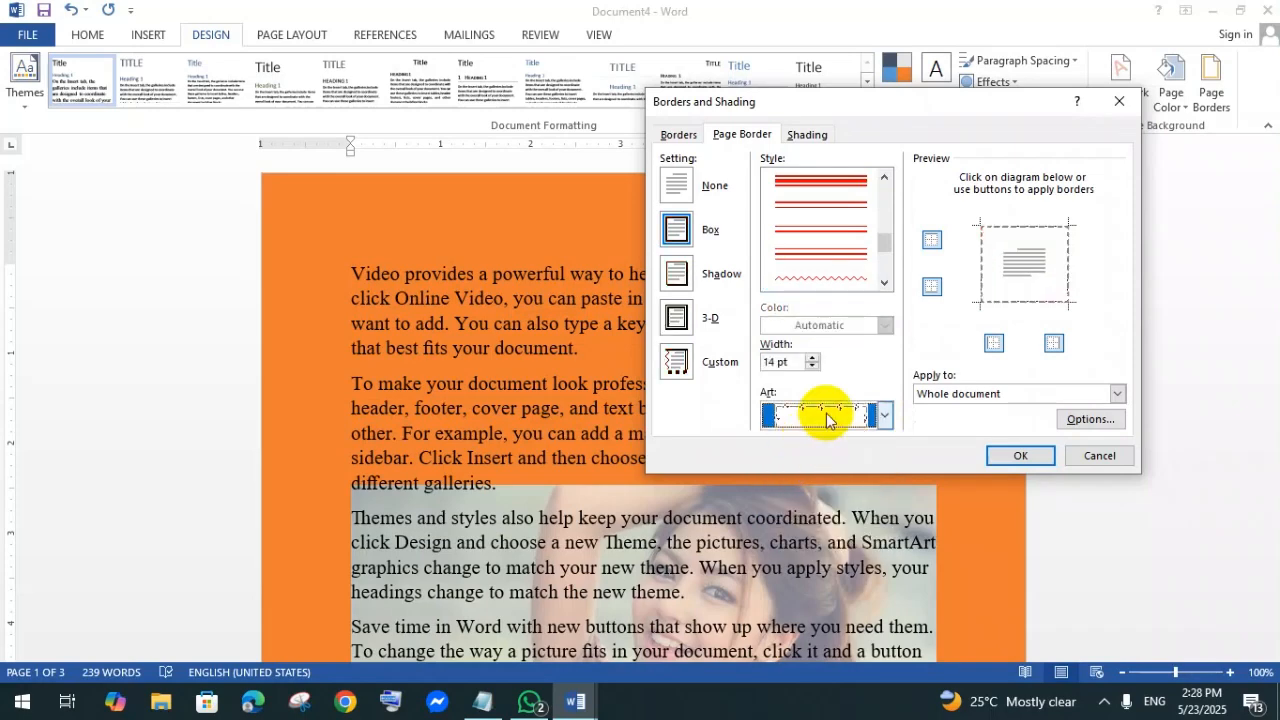
{"action": "left_click", "coordinate": [1013, 458]}
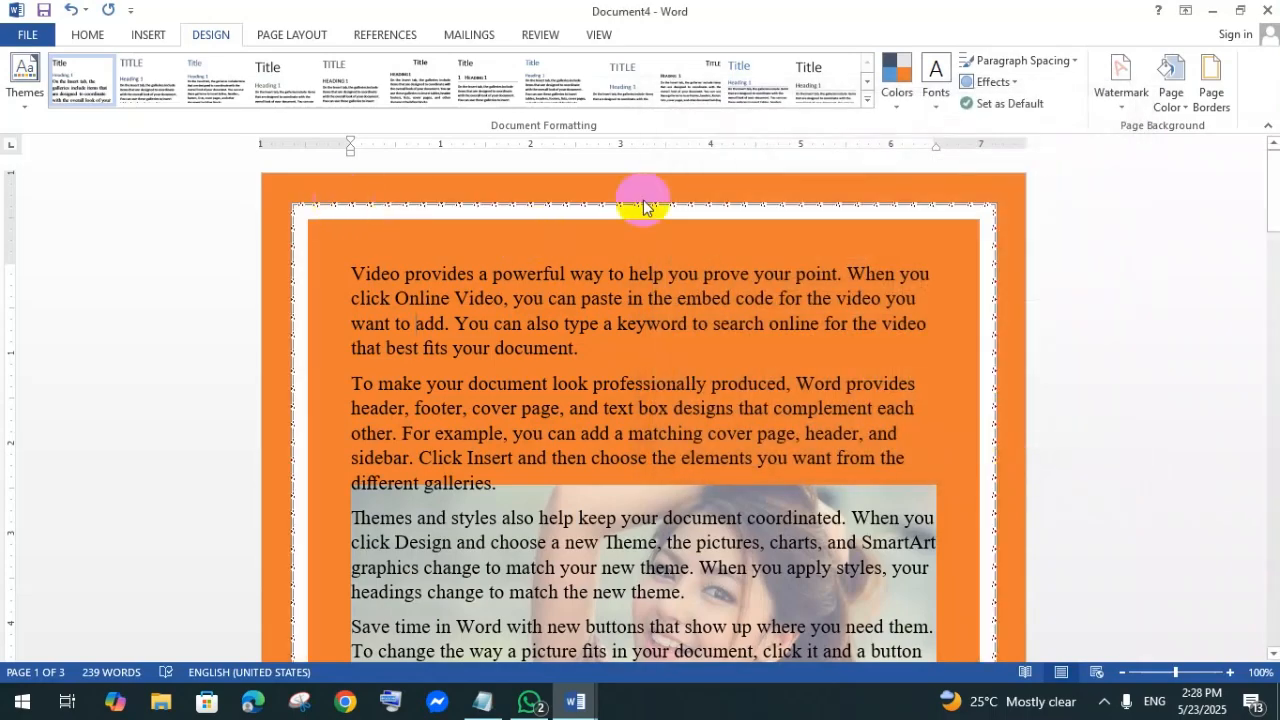
- Check the art border around each of the three pages
{"action": "scroll", "coordinate": [790, 330], "scroll_direction": "down", "scroll_amount": 15}
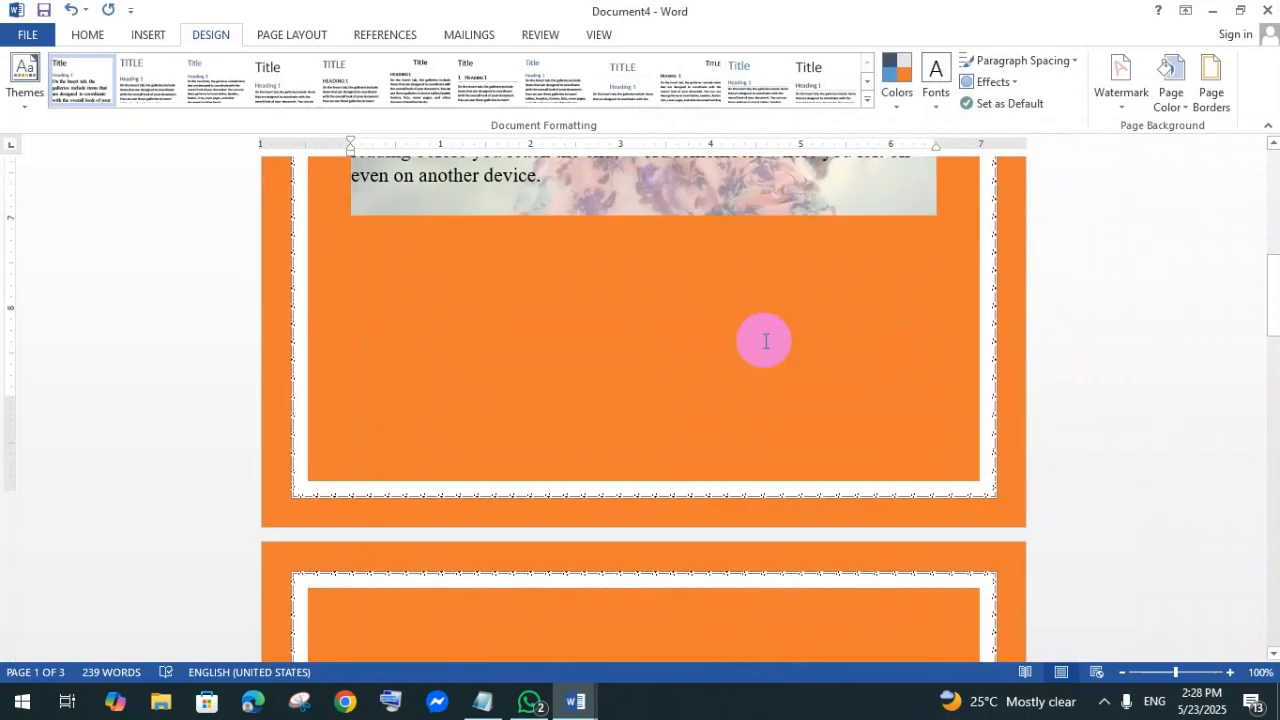
{"action": "scroll", "coordinate": [764, 340], "scroll_direction": "down", "scroll_amount": 18}
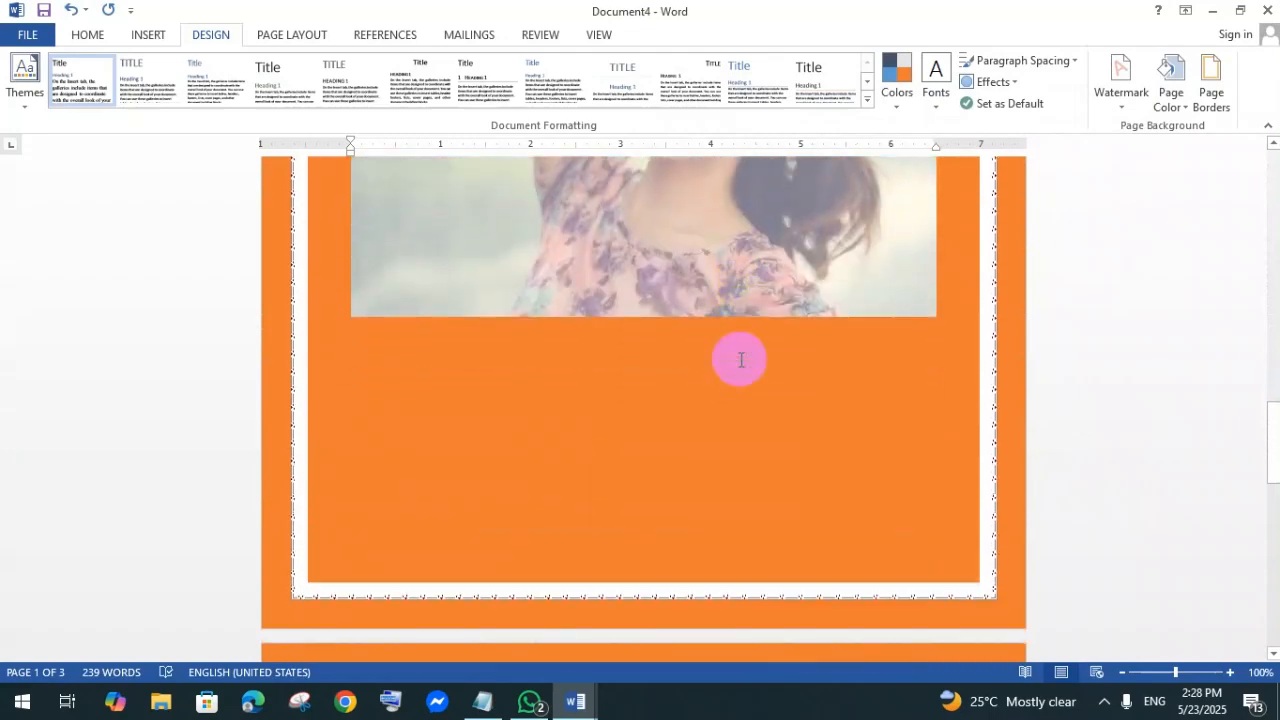
{"action": "scroll", "coordinate": [820, 407], "scroll_direction": "down", "scroll_amount": 14}
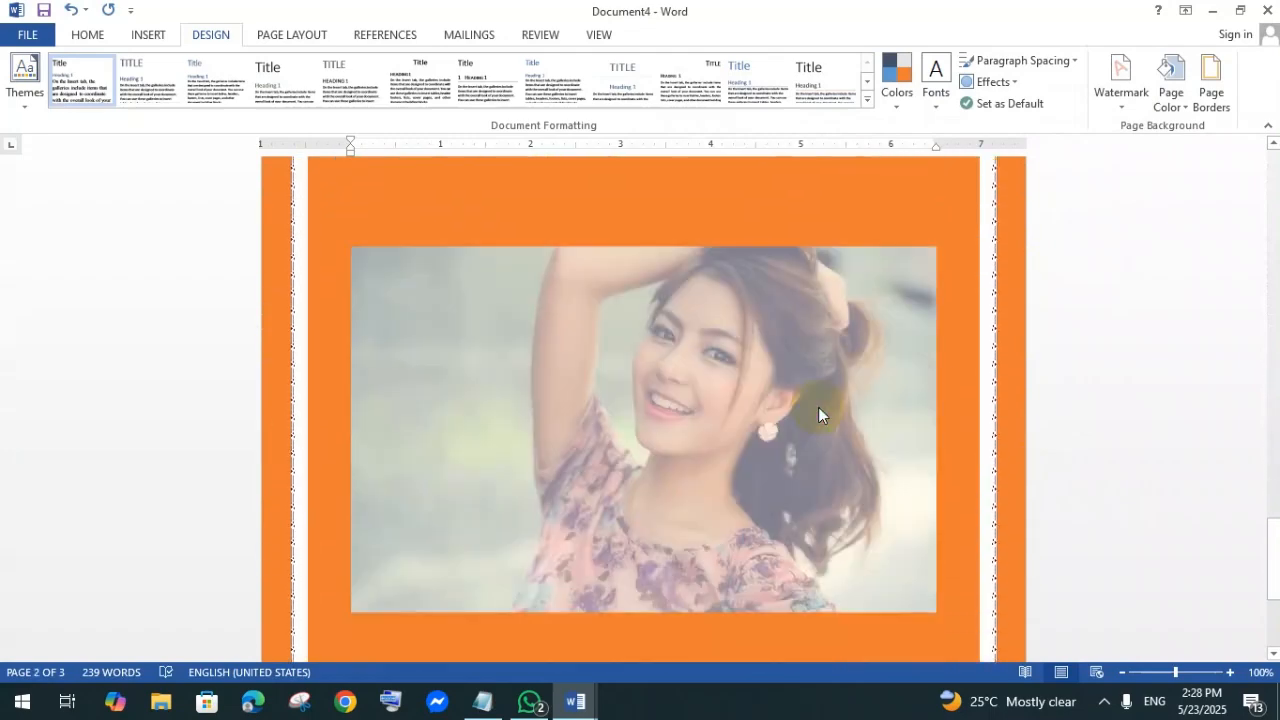
{"action": "scroll", "coordinate": [694, 363], "scroll_direction": "down", "scroll_amount": 8}
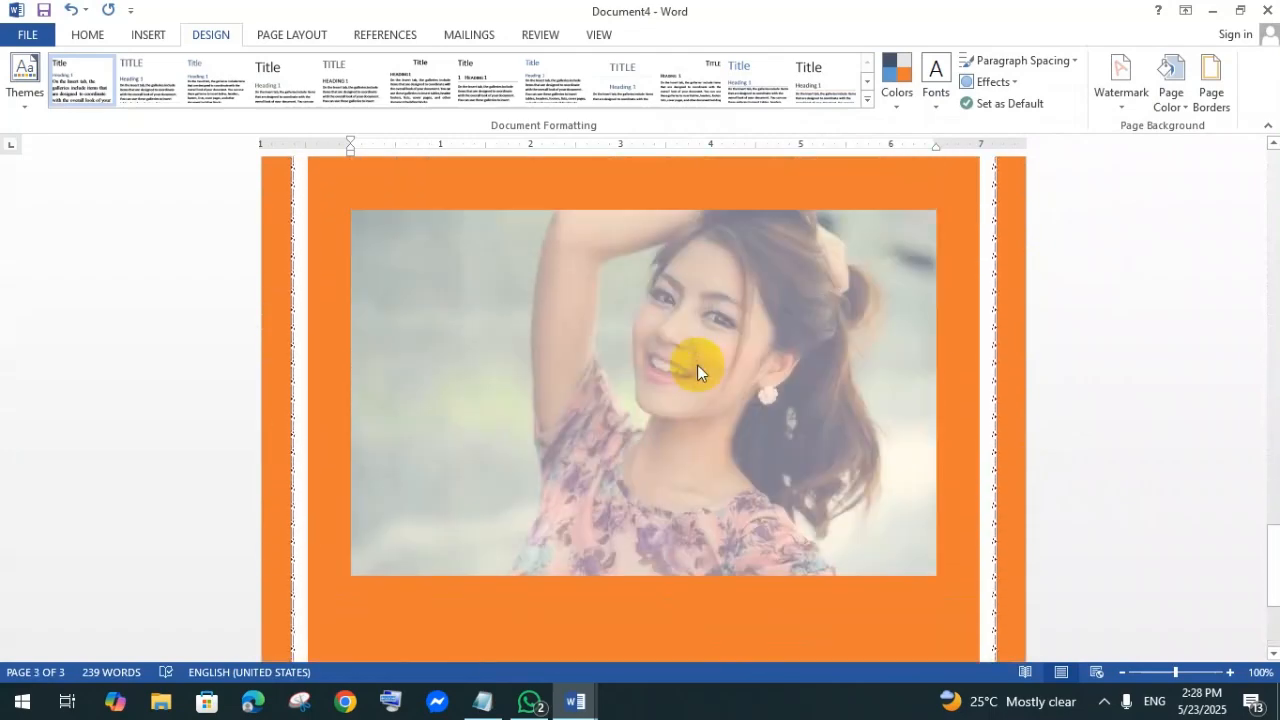
{"action": "scroll", "coordinate": [698, 365], "scroll_direction": "up", "scroll_amount": 16}
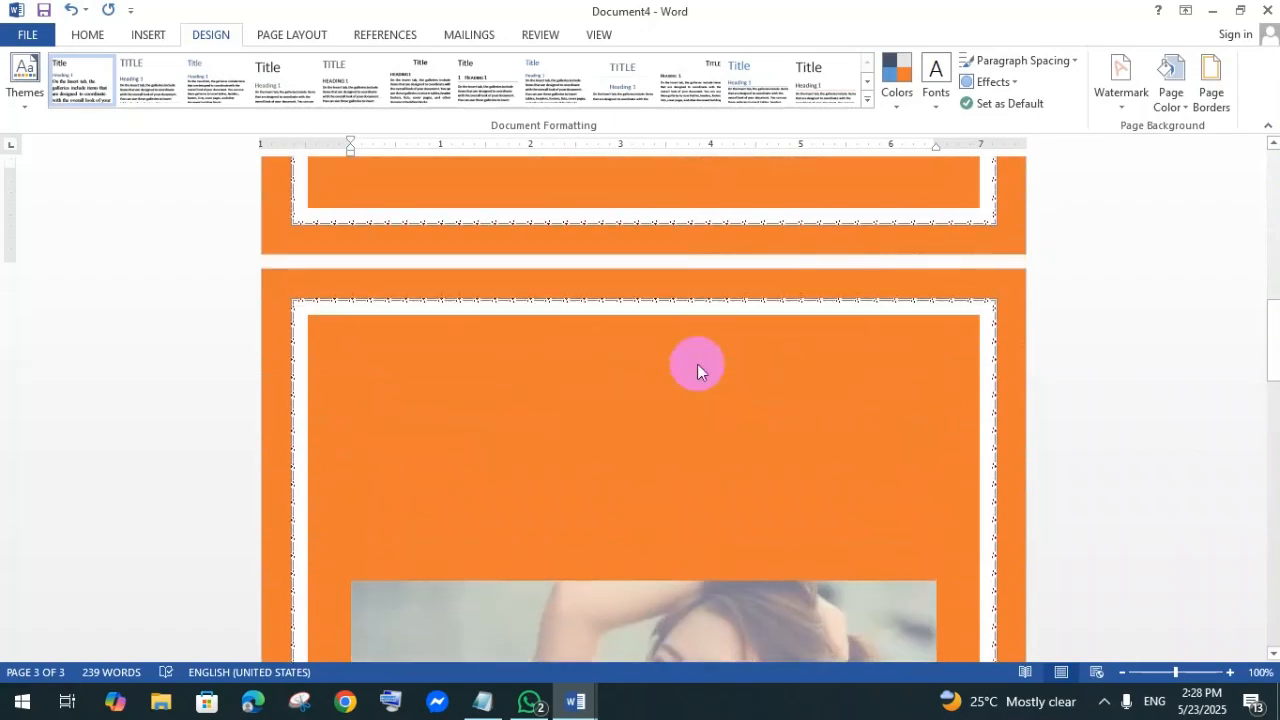
- Return to the first page and reopen the page border settings
{"action": "scroll", "coordinate": [698, 365], "scroll_direction": "up", "scroll_amount": 6}
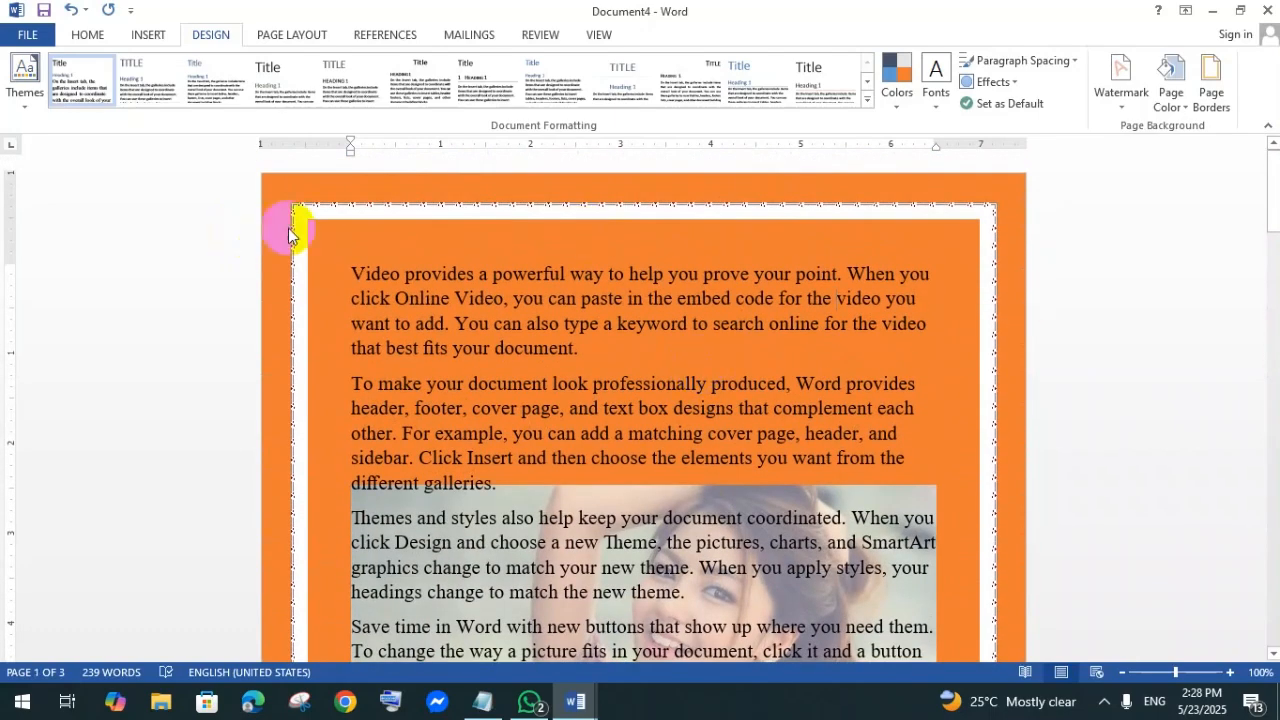
{"action": "left_click", "coordinate": [468, 262]}
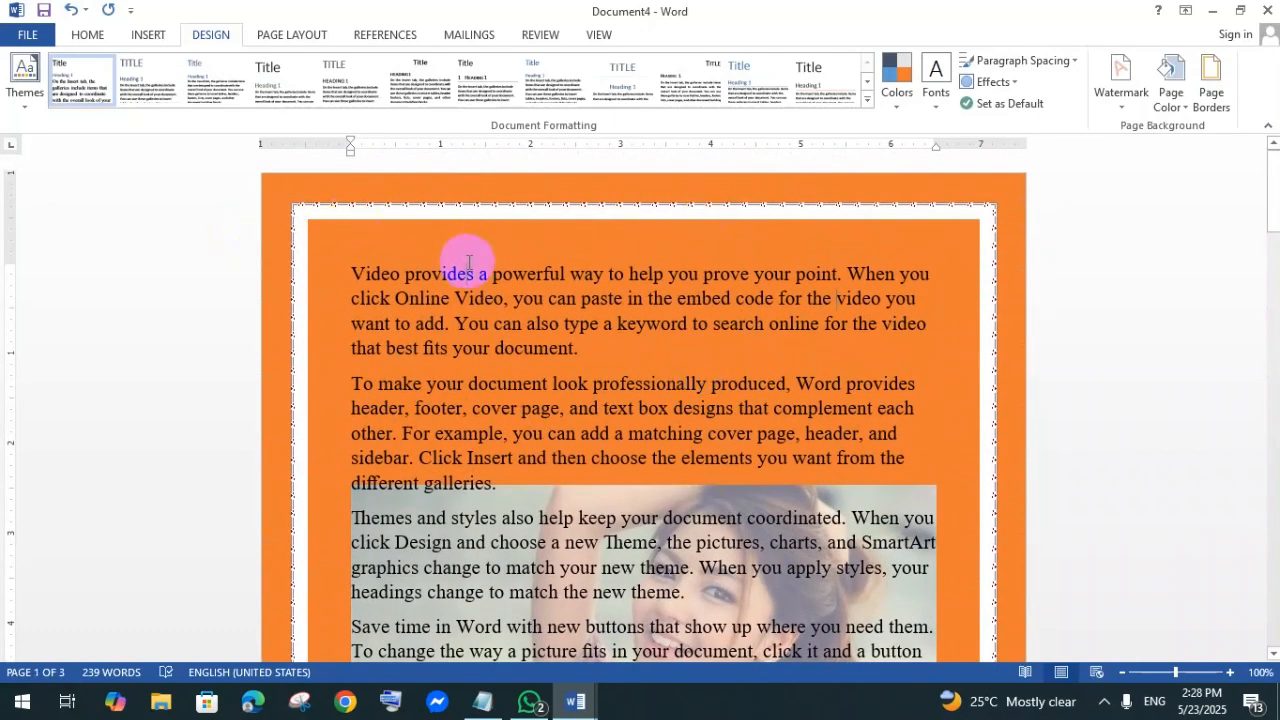
{"action": "left_click", "coordinate": [1212, 92]}
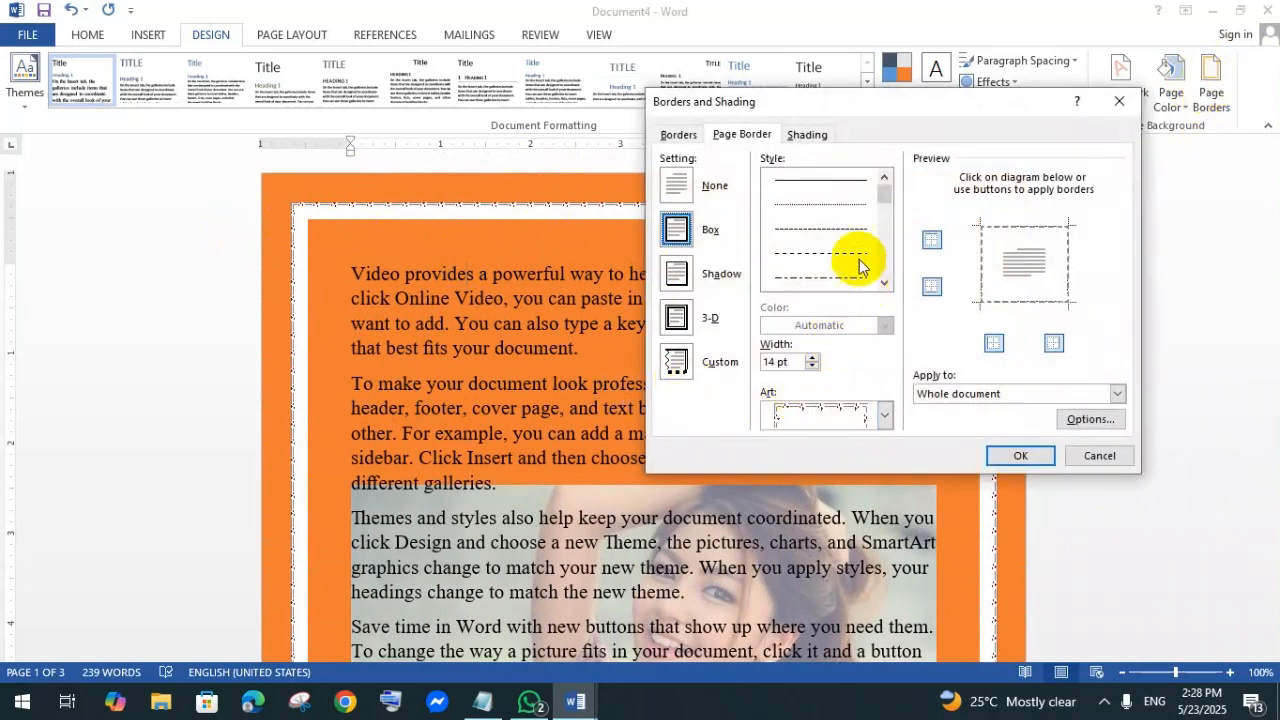
- Try the fine dashed line style, third in the list, in light blue for the page border
{"action": "left_click", "coordinate": [824, 230]}
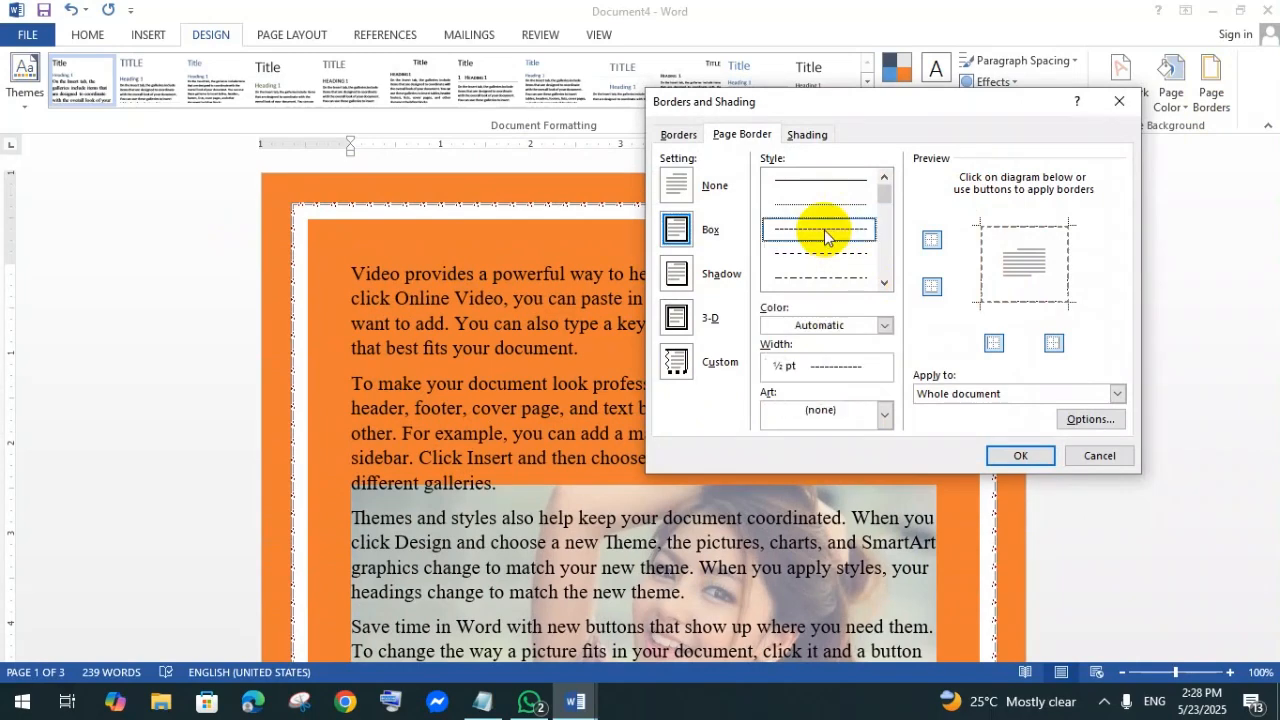
{"action": "left_click", "coordinate": [885, 325]}
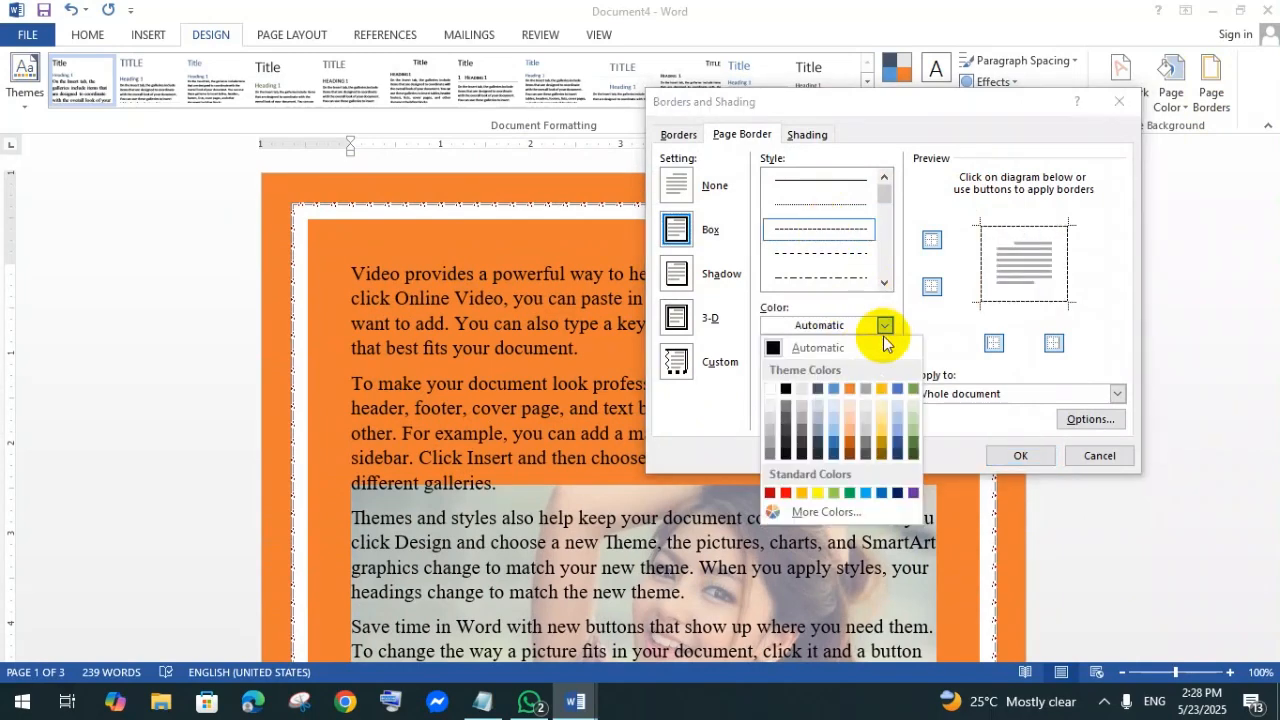
{"action": "left_click", "coordinate": [863, 494]}
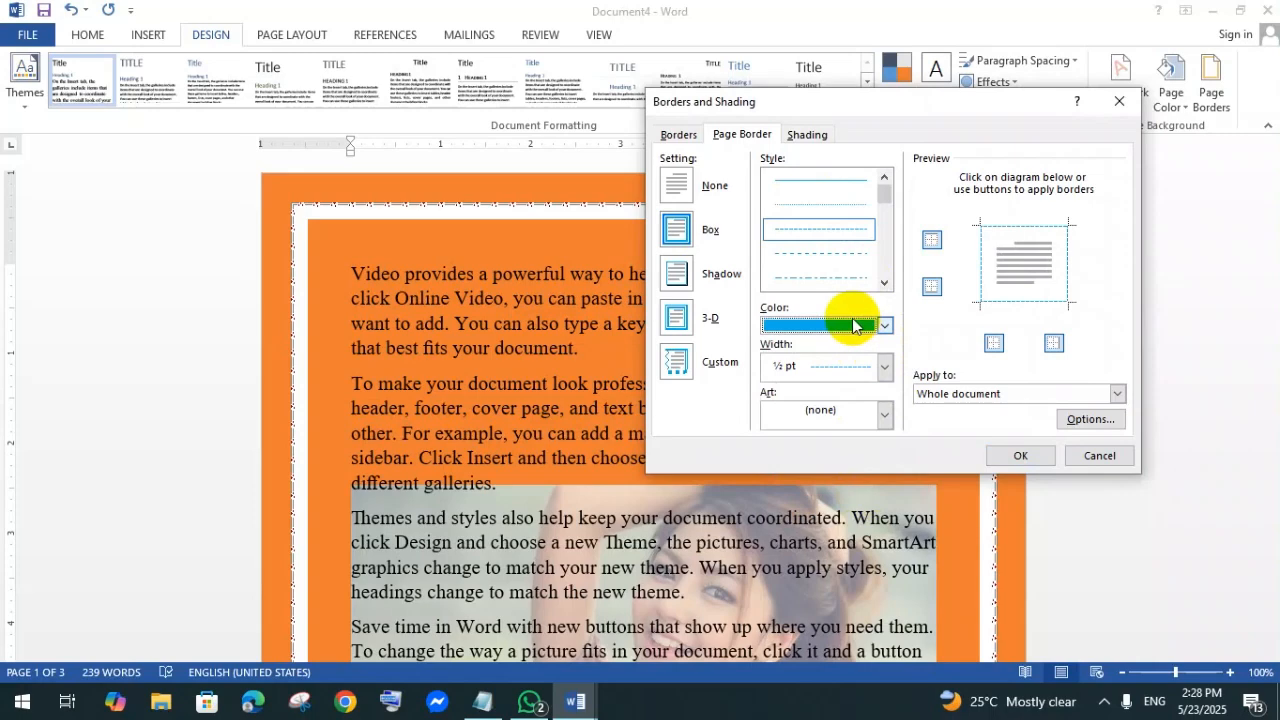
- Choose the black-outlined yellow star art design listed just above the sun design, and apply it as the whole document's page border
{"action": "left_click", "coordinate": [884, 414]}
{"action": "scroll", "coordinate": [840, 500], "scroll_direction": "down", "scroll_amount": 5}
{"action": "scroll", "coordinate": [822, 512], "scroll_direction": "down", "scroll_amount": 2}
{"action": "scroll", "coordinate": [822, 512], "scroll_direction": "down", "scroll_amount": 1}
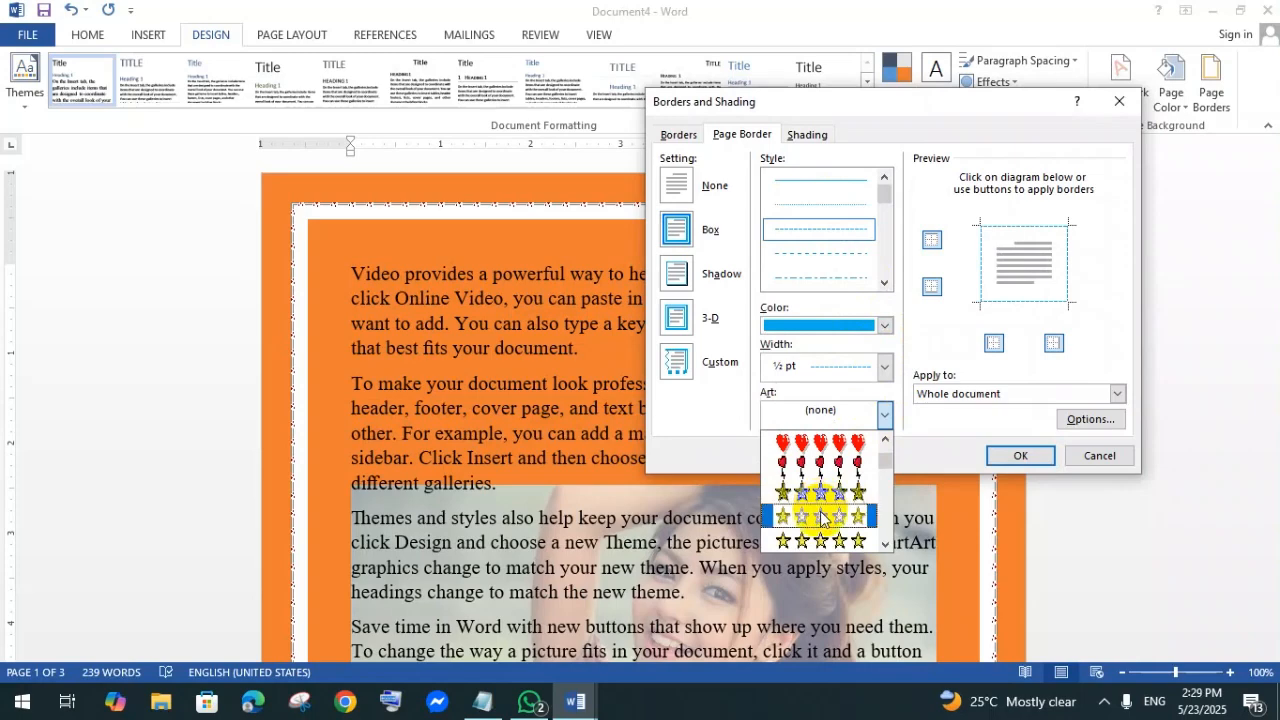
{"action": "scroll", "coordinate": [822, 516], "scroll_direction": "down", "scroll_amount": 1}
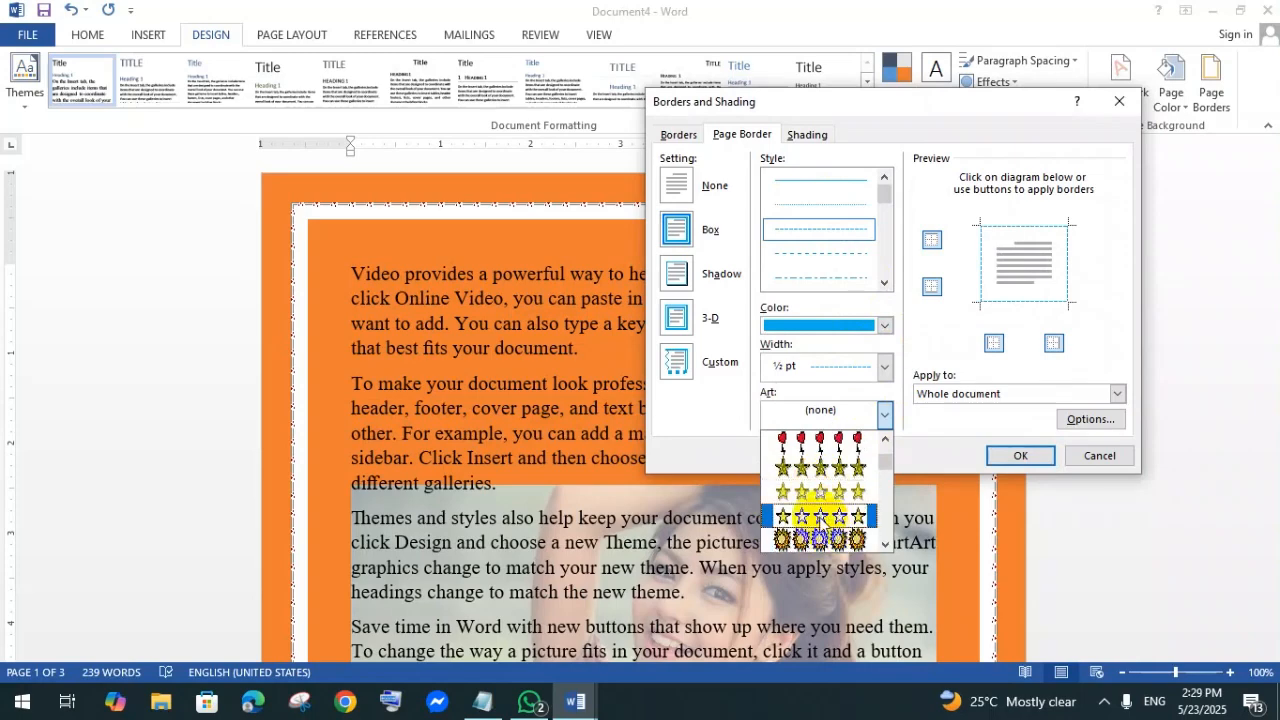
{"action": "left_click", "coordinate": [805, 516]}
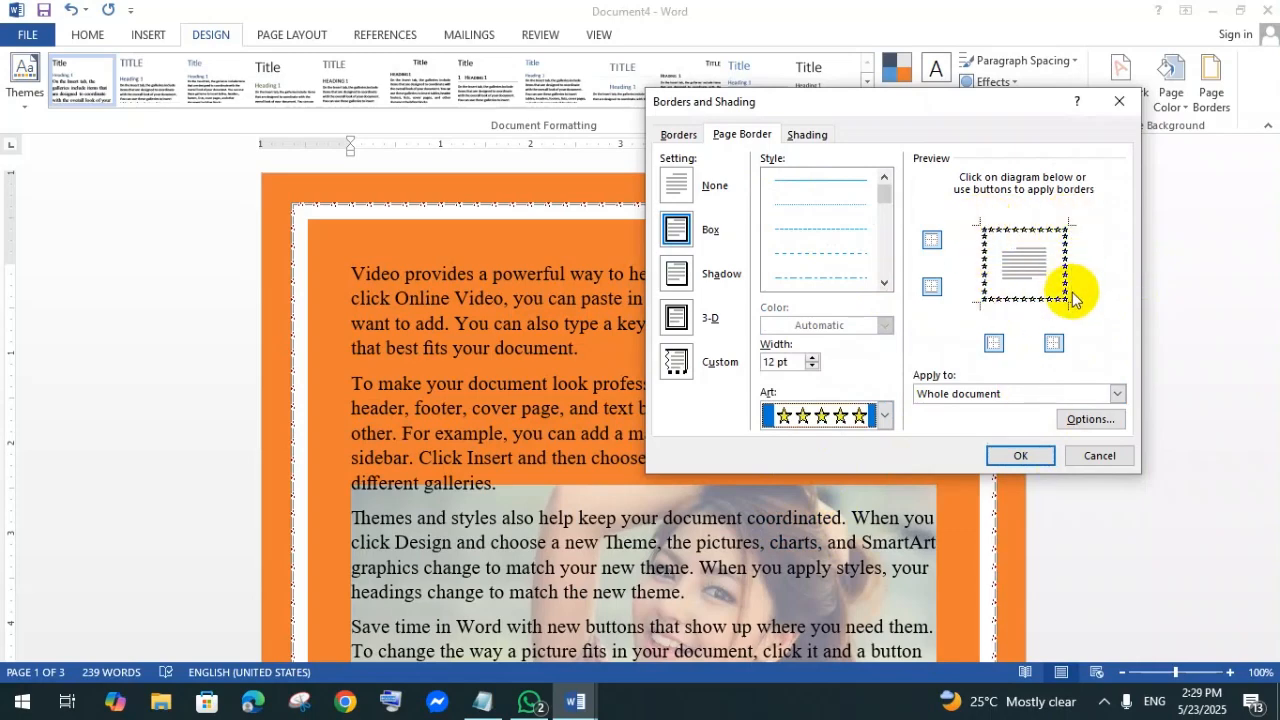
{"action": "left_click", "coordinate": [1015, 456]}
- Check the star border around the document's pages and return to the first page
{"action": "scroll", "coordinate": [730, 300], "scroll_direction": "down", "scroll_amount": 3}
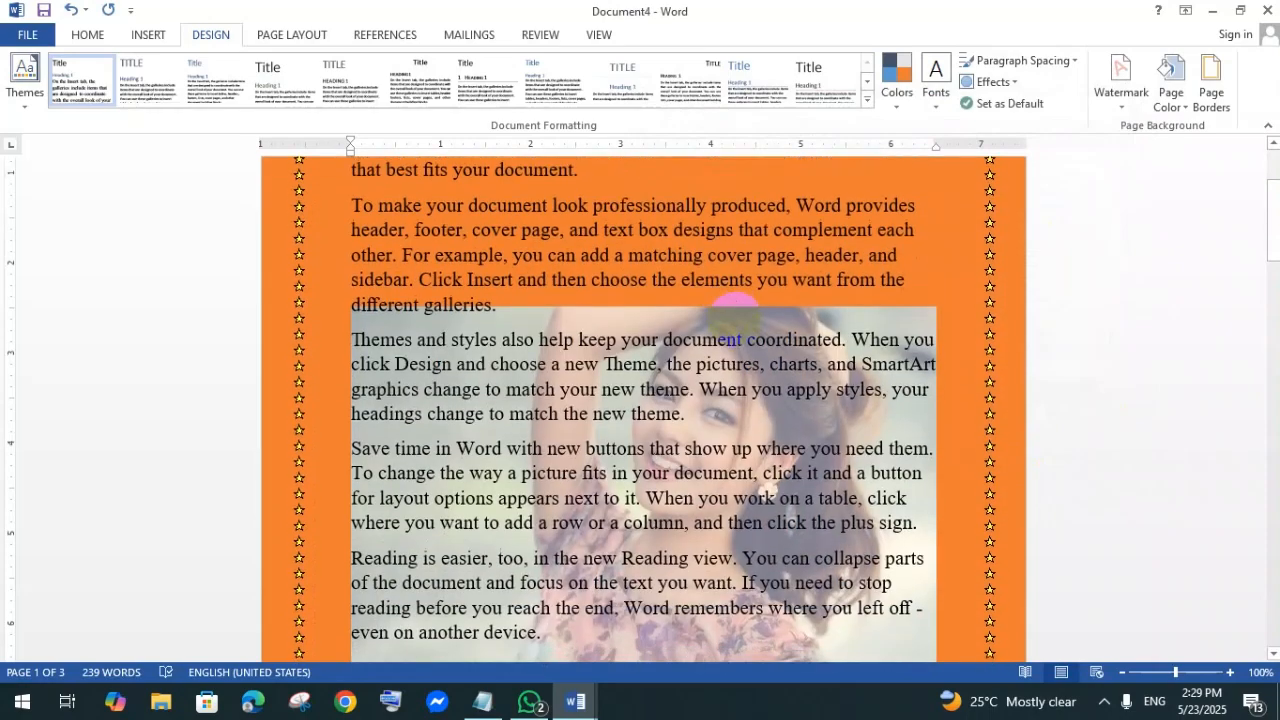
{"action": "scroll", "coordinate": [735, 310], "scroll_direction": "down", "scroll_amount": 20}
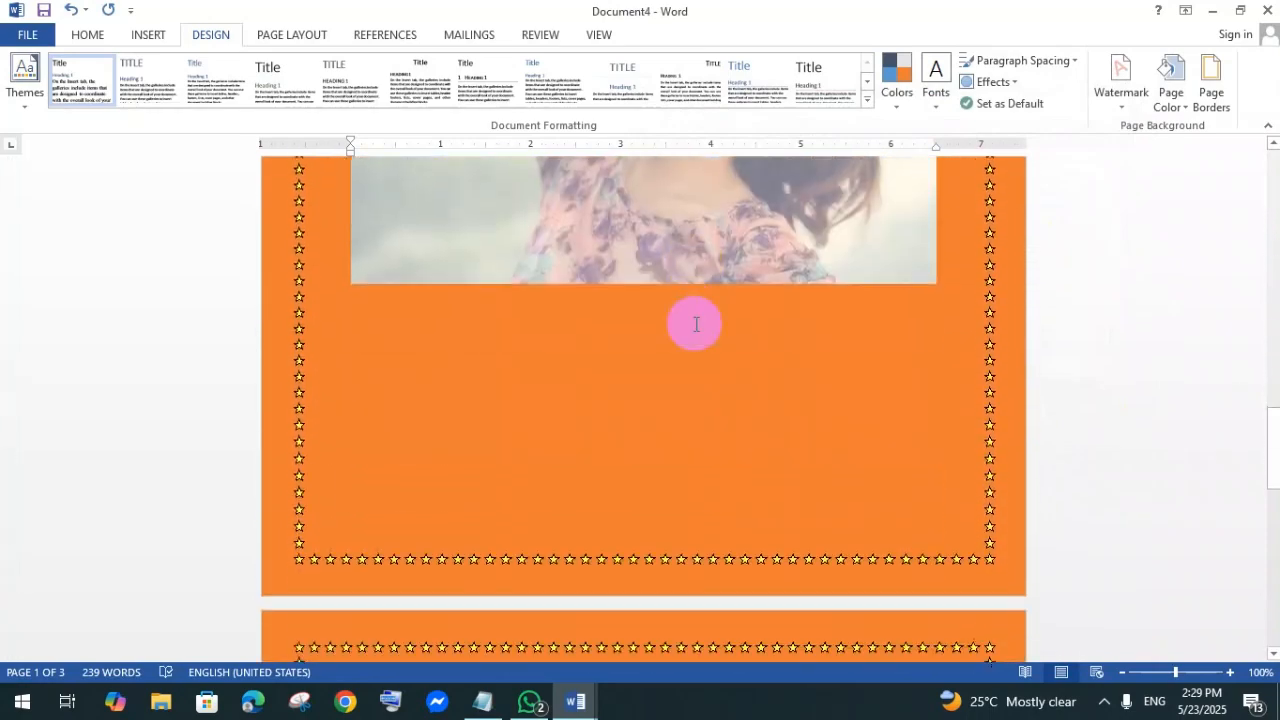
{"action": "scroll", "coordinate": [695, 324], "scroll_direction": "down", "scroll_amount": 5}
{"action": "scroll", "coordinate": [695, 324], "scroll_direction": "up", "scroll_amount": 10}
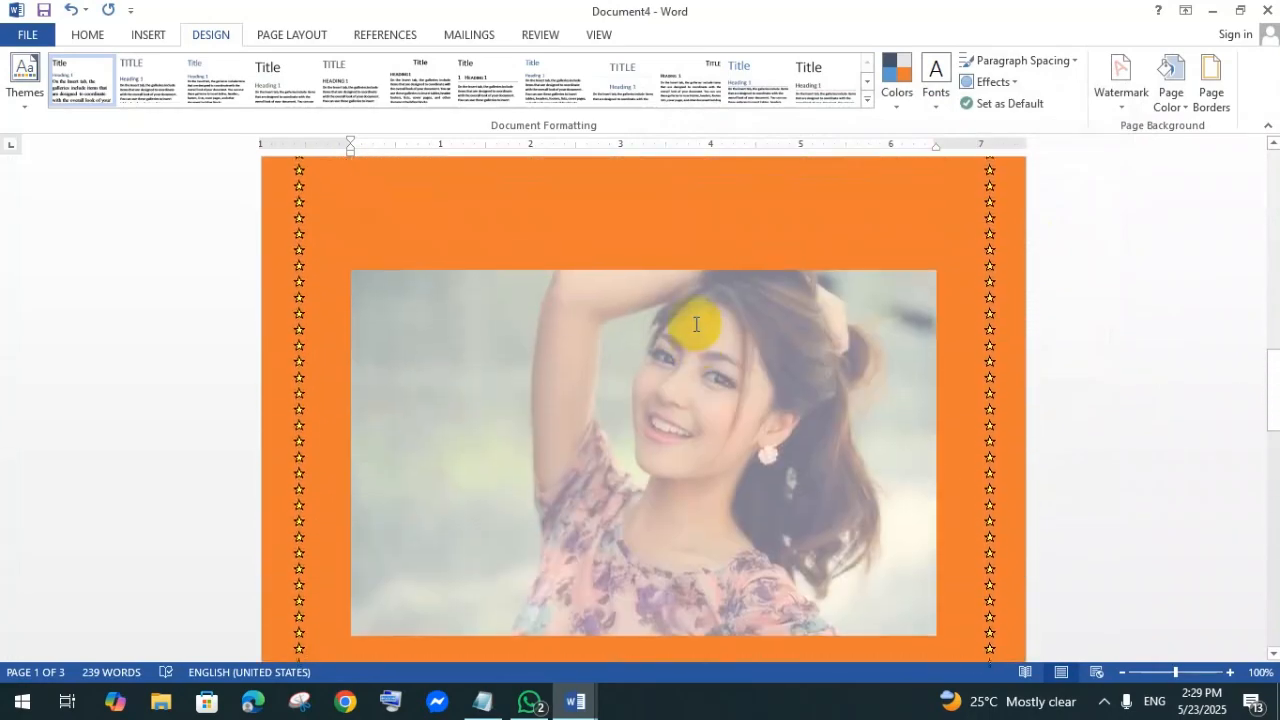
{"action": "scroll", "coordinate": [696, 324], "scroll_direction": "up", "scroll_amount": 12}
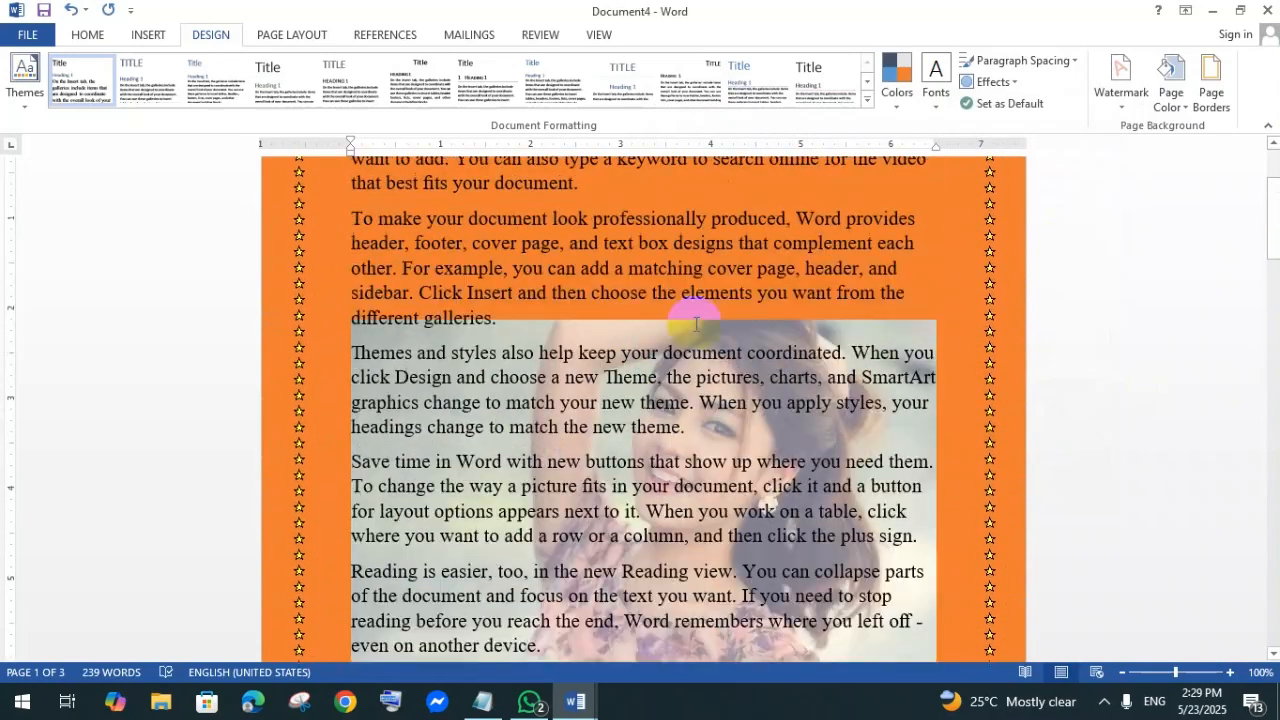
{"action": "scroll", "coordinate": [696, 324], "scroll_direction": "up", "scroll_amount": 3}
{"action": "left_click_drag", "start_coordinate": [546, 213], "coordinate": [600, 302]}
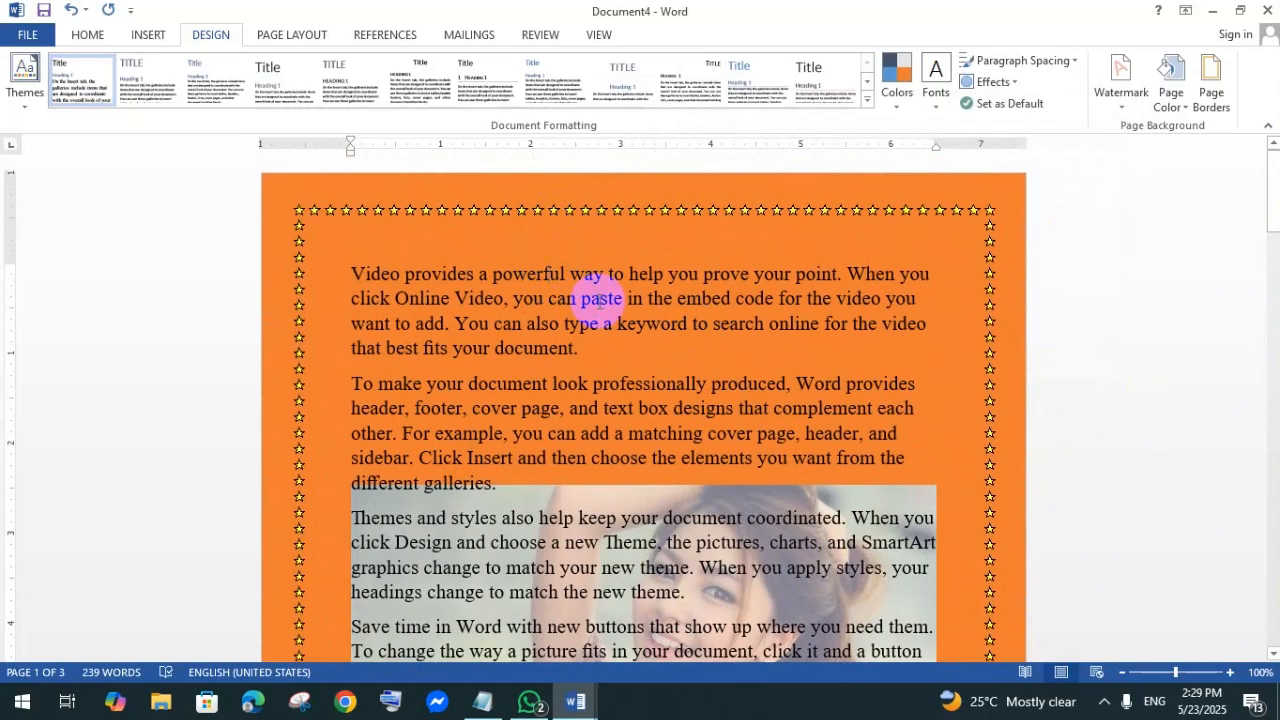
{"action": "left_click_drag", "start_coordinate": [598, 300], "coordinate": [506, 291]}
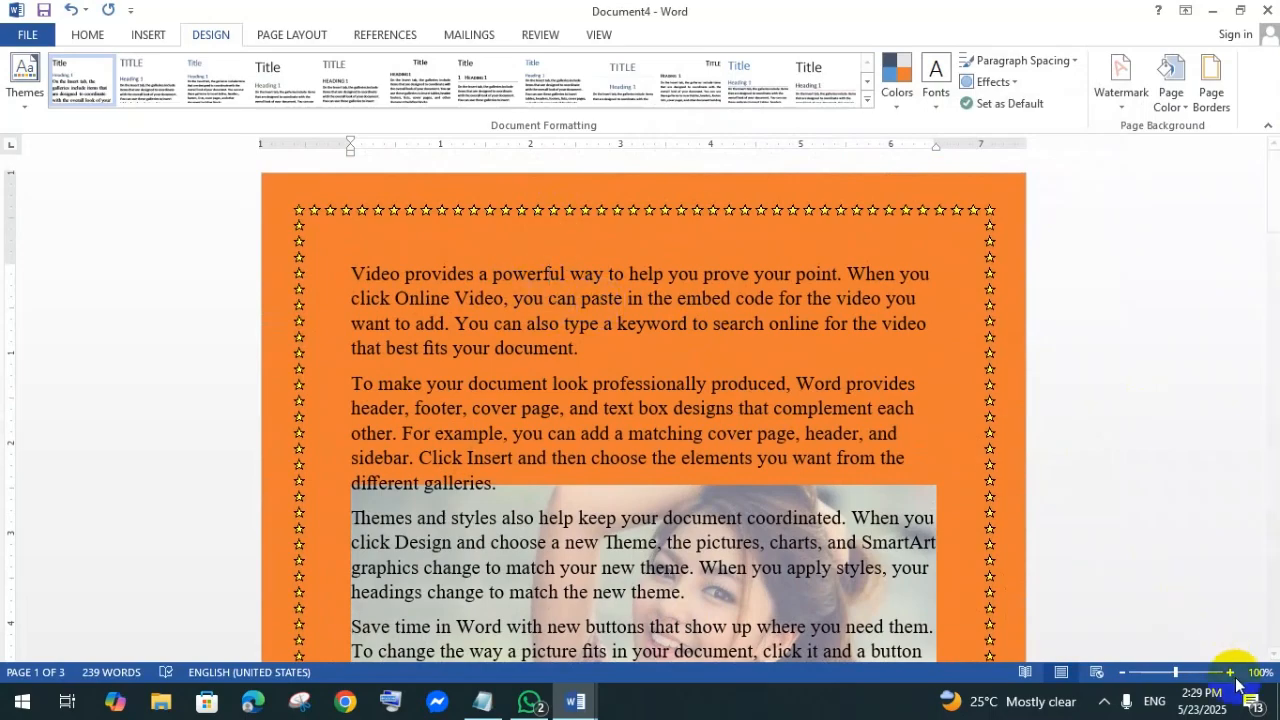